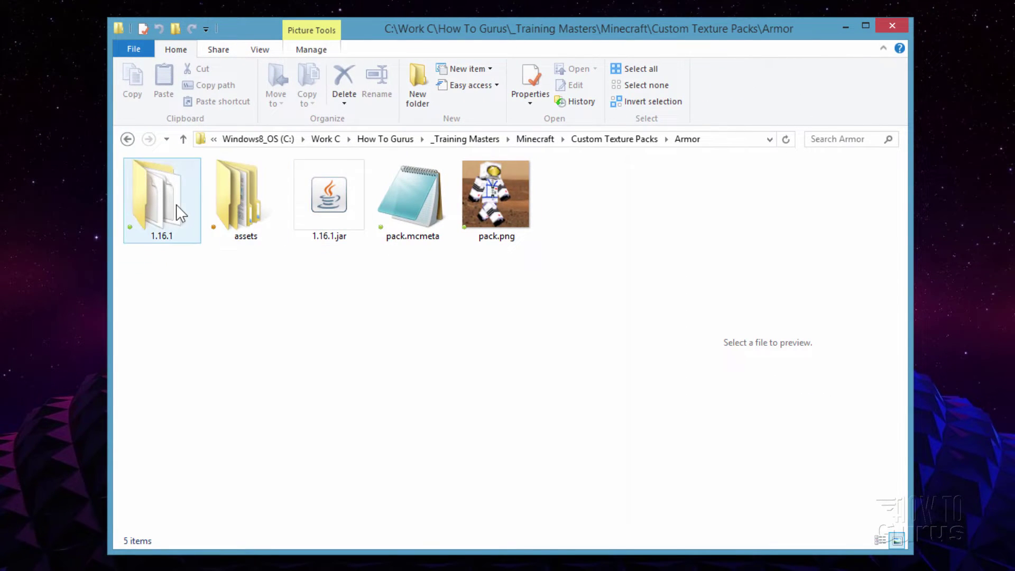
left_click(178, 228)
double_click(161, 200)
scroll(211, 227, "down", 20)
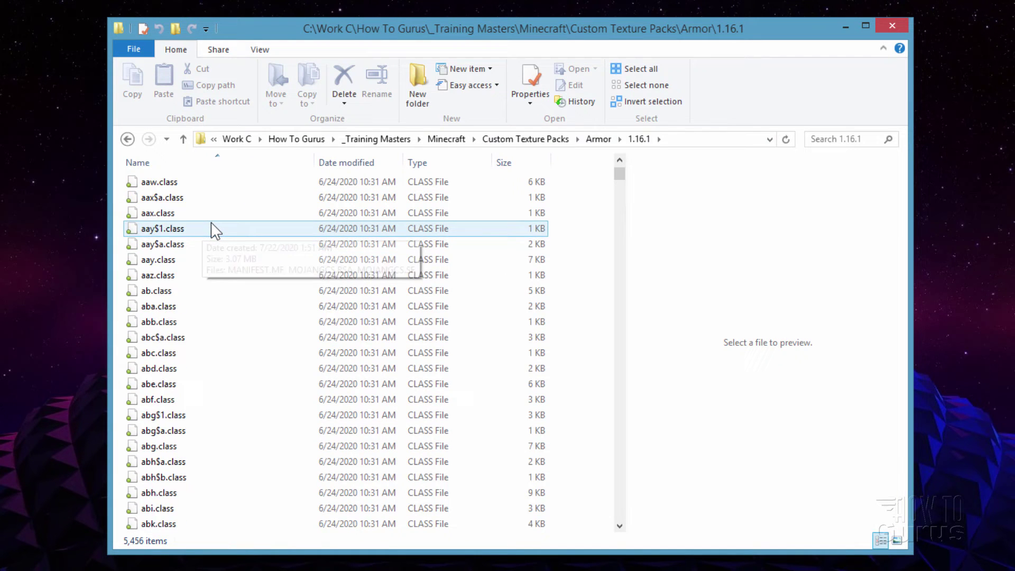
scroll(214, 230, "down", 5)
left_click_drag(622, 189, 593, 517)
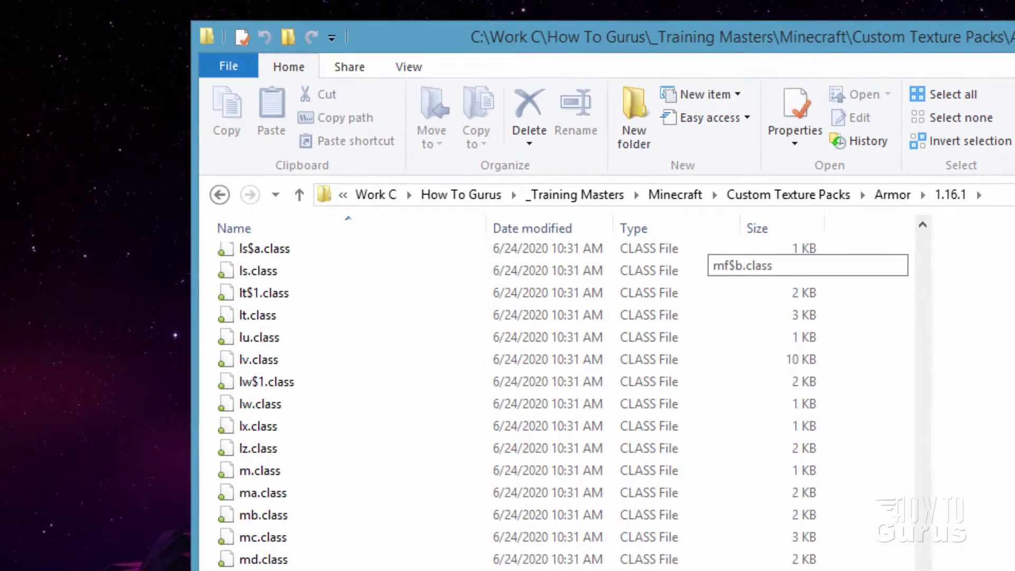
left_click_drag(923, 264, 922, 283)
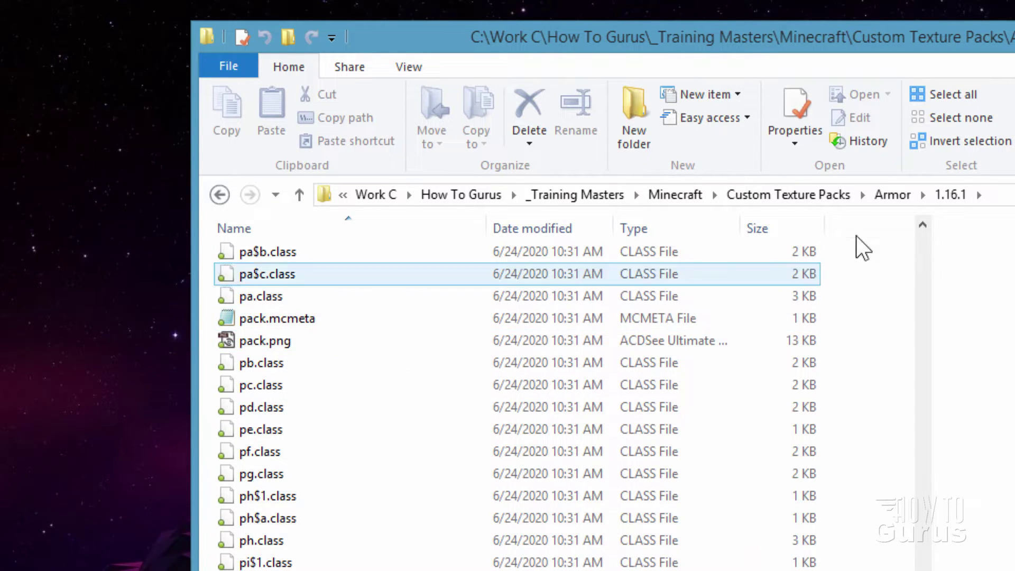
left_click(893, 196)
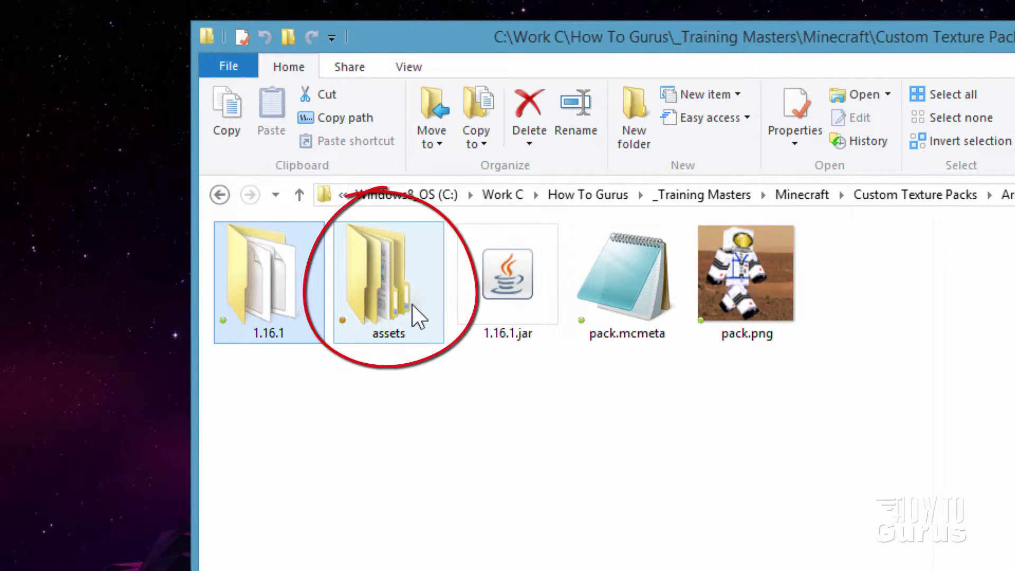
- Browse assets > minecraft > textures, glance at item, then go to models > armor
double_click(398, 285)
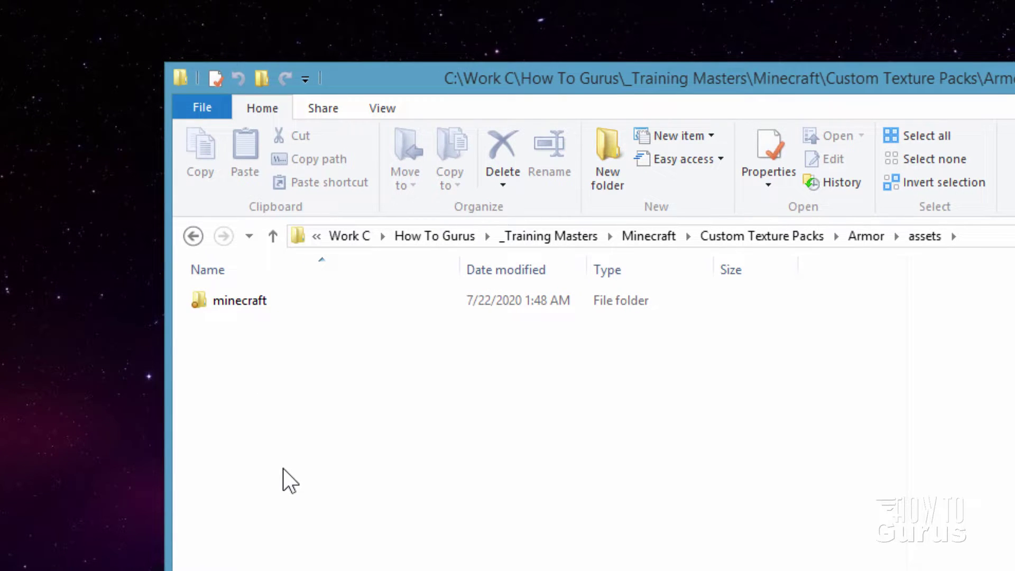
left_click(193, 301)
double_click(193, 301)
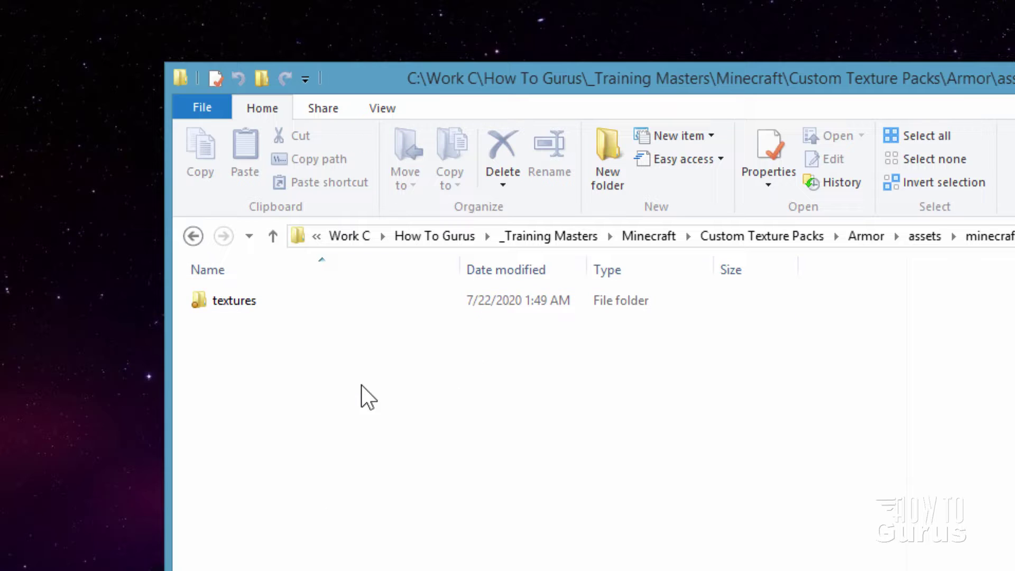
double_click(200, 301)
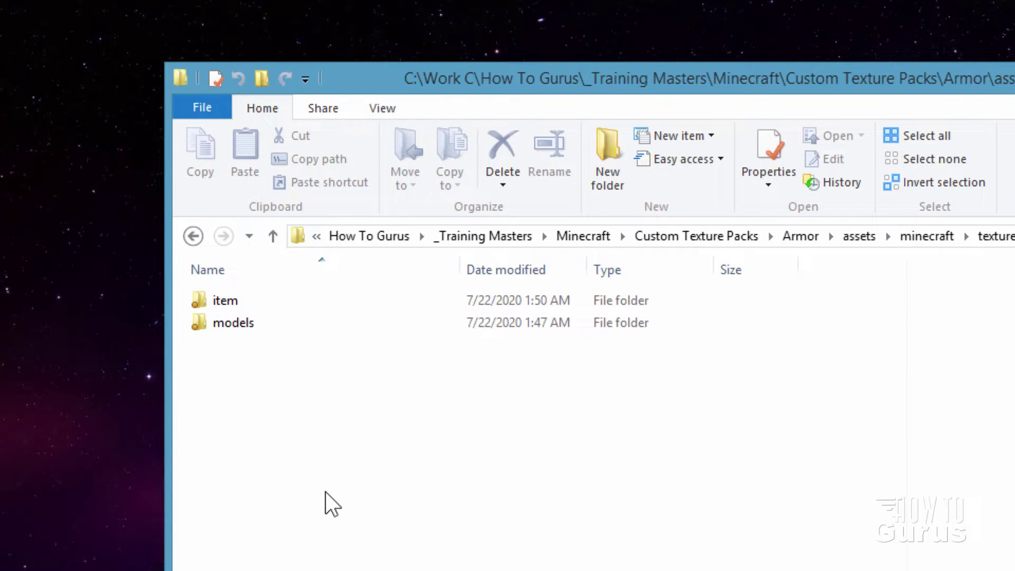
double_click(199, 298)
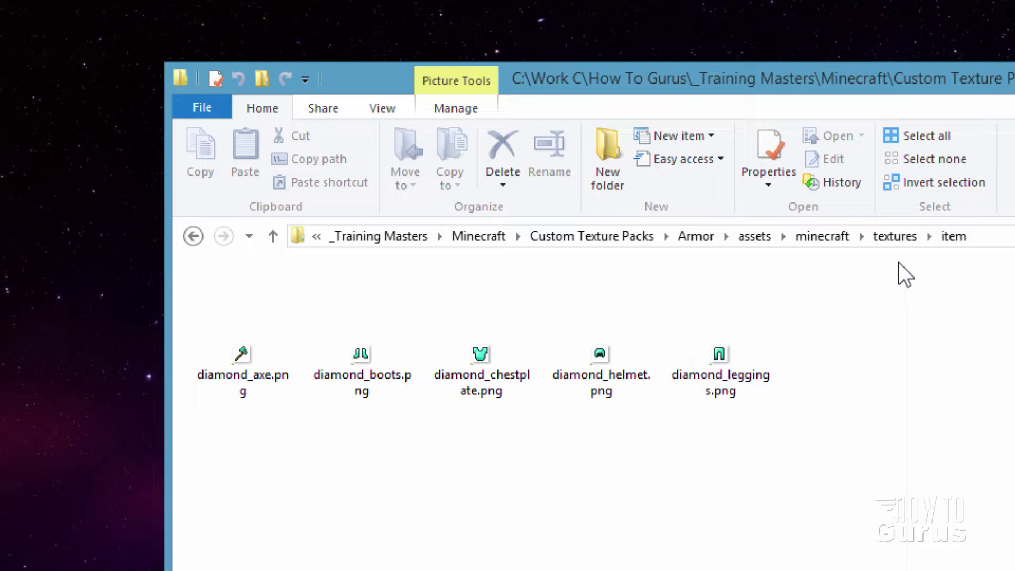
left_click(894, 239)
double_click(226, 322)
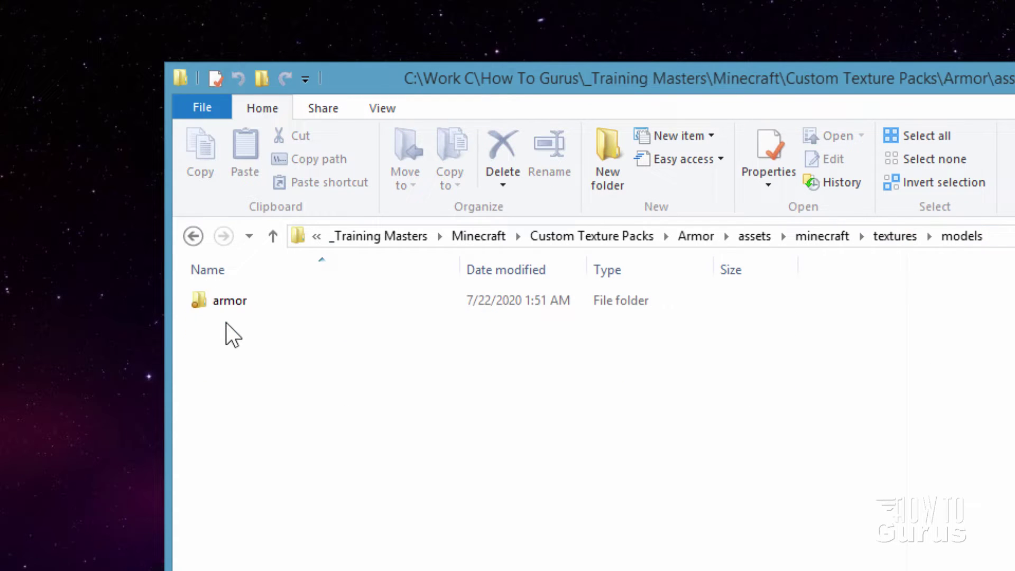
double_click(201, 302)
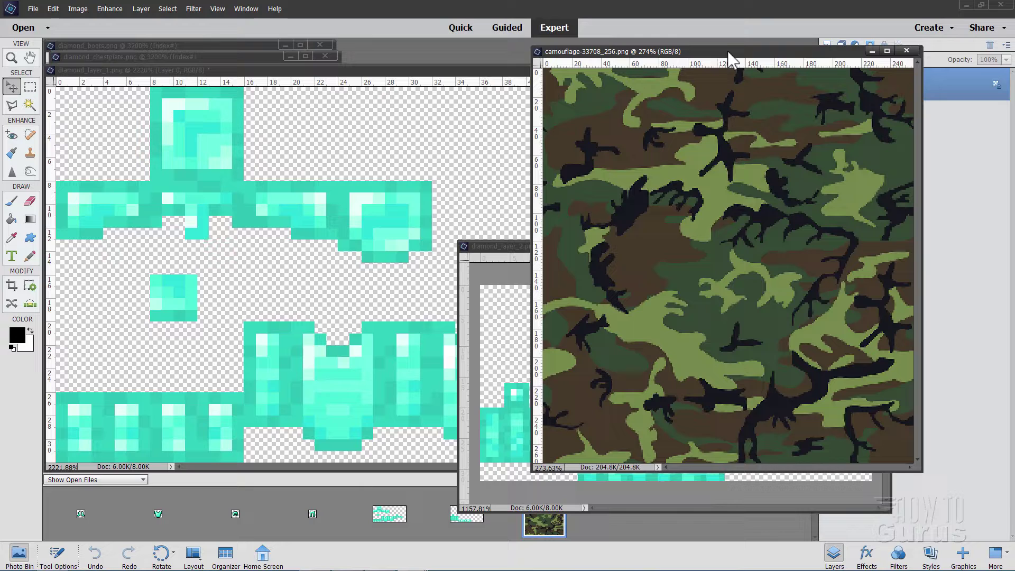
- Minimize the camouflage, diamond_layer_2 and diamond_layer_1 document windows
mouse_move(727, 51)
left_mouse_down()
mouse_move(660, 47)
mouse_move(712, 58)
left_mouse_up()
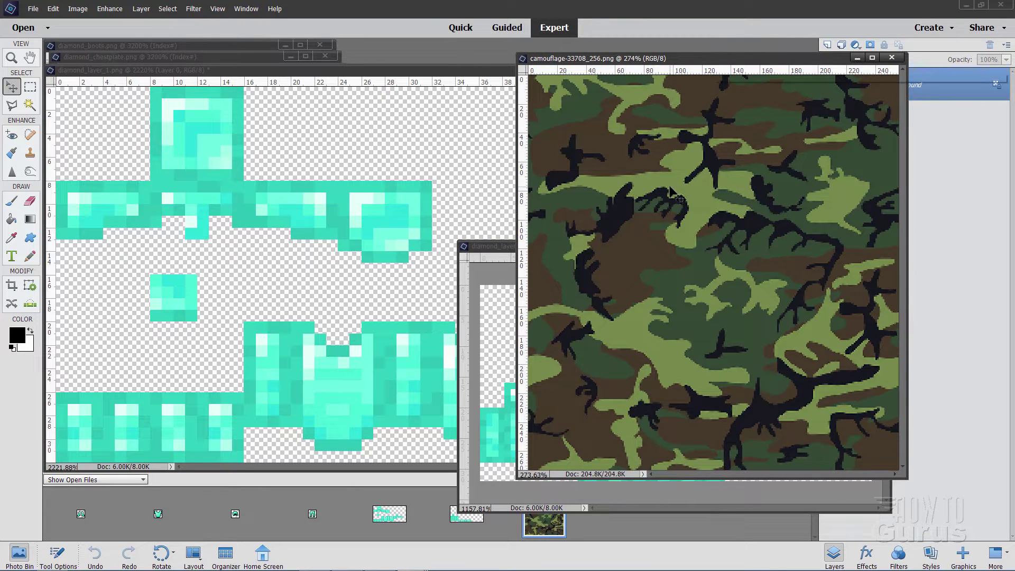
left_click(857, 57)
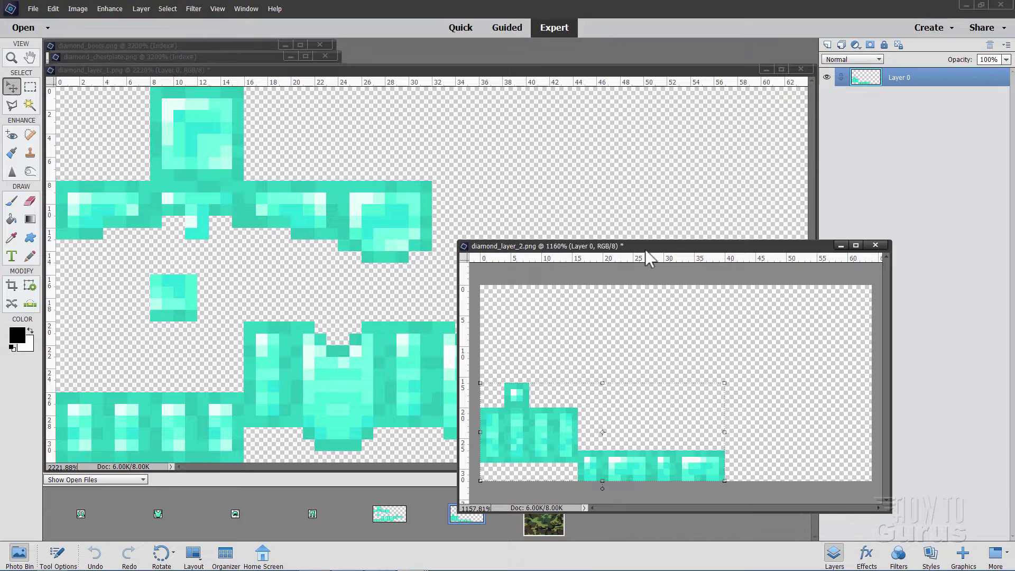
mouse_move(644, 249)
left_mouse_down()
mouse_move(735, 170)
mouse_move(700, 242)
mouse_move(731, 233)
left_mouse_up()
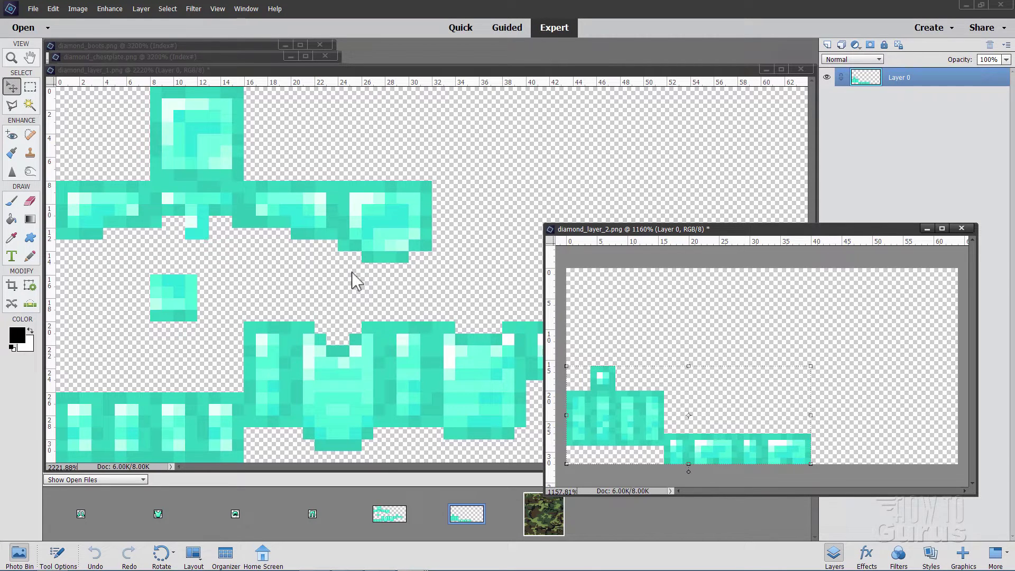
left_click(926, 230)
left_click(765, 69)
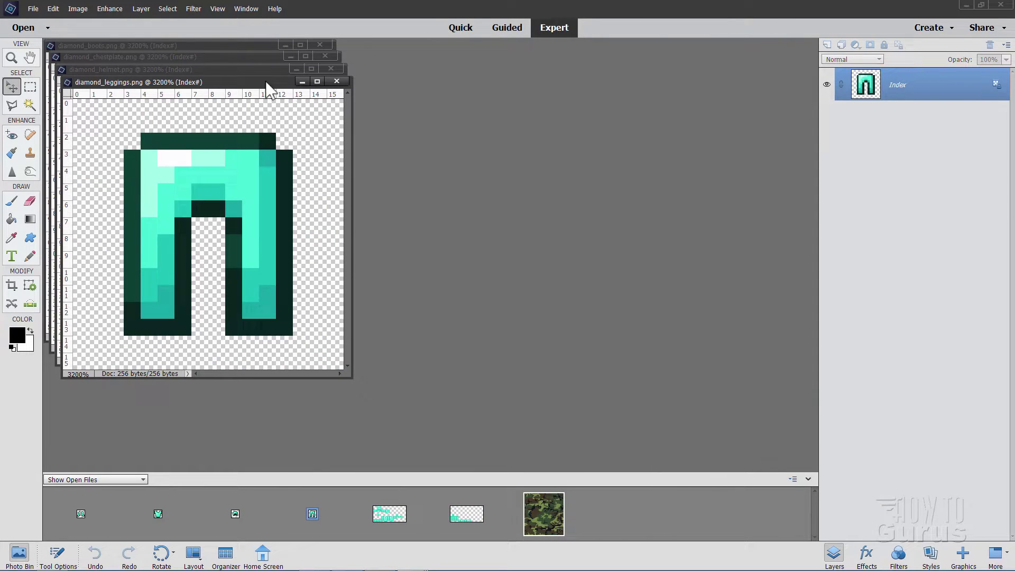
- Minimize the leggings, helmet, chestplate and boots image windows
left_click_drag(267, 83, 862, 61)
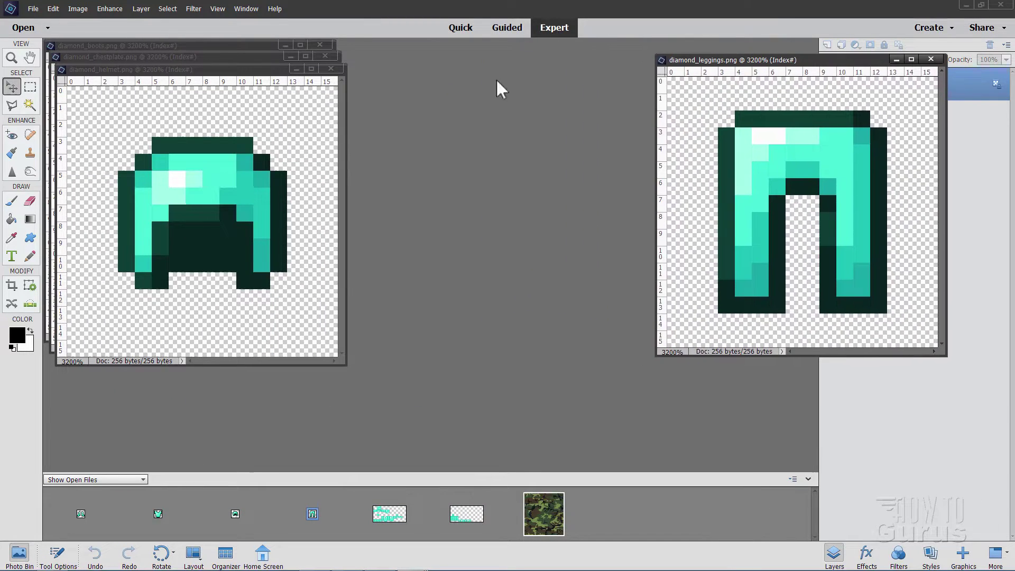
left_click_drag(253, 69, 526, 57)
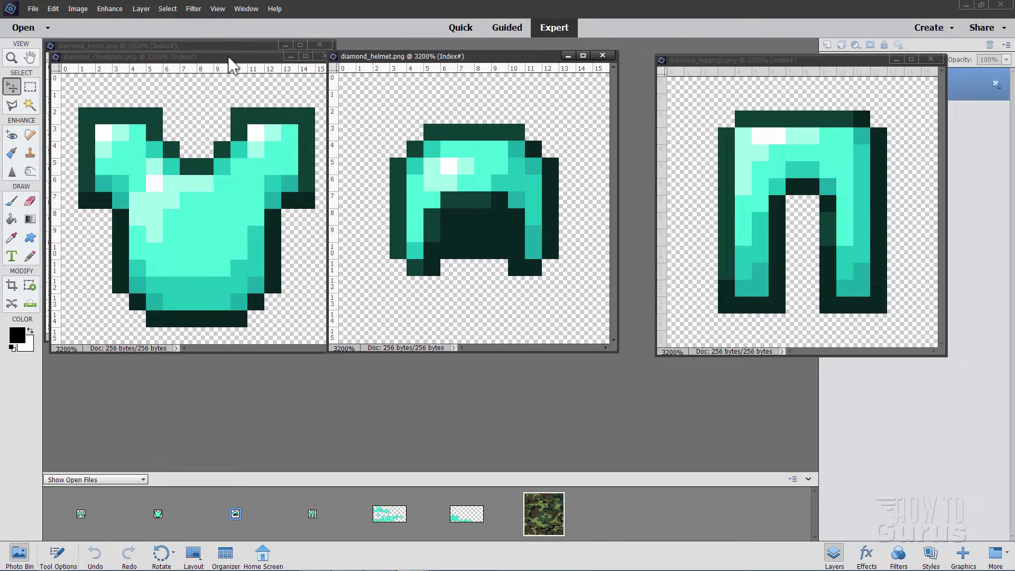
left_click_drag(230, 59, 231, 252)
left_click(299, 243)
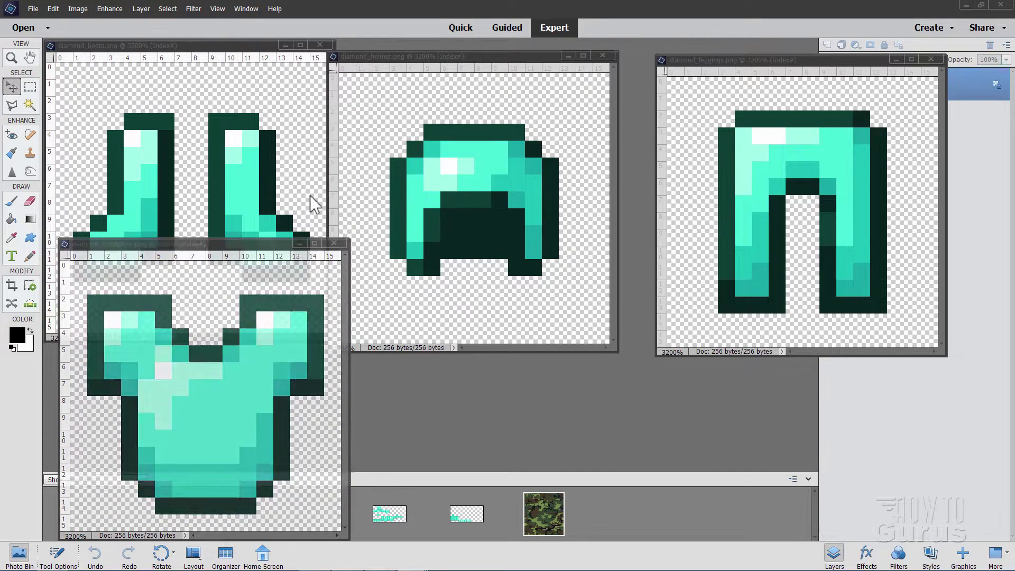
left_click(285, 46)
left_click(566, 55)
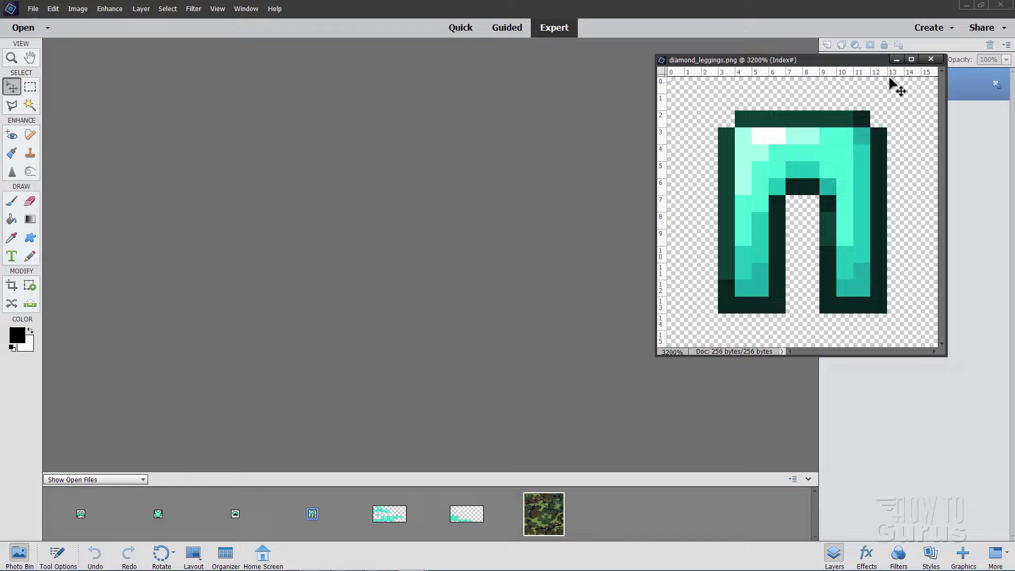
left_click(896, 59)
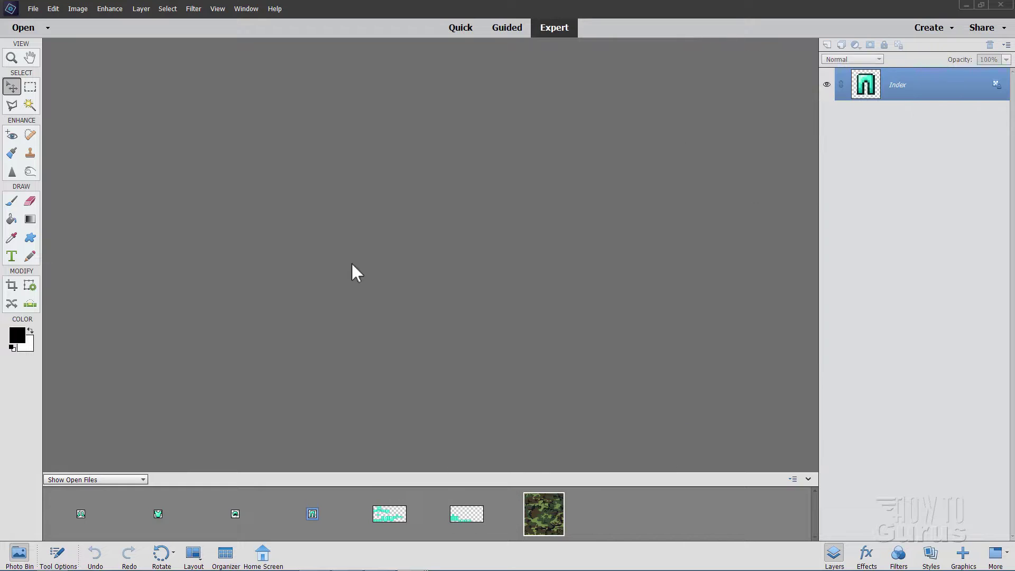
- Bring diamond_layer_1.png to the front from the Photo Bin, keeping diamond_layer_2 hidden
left_click(384, 518)
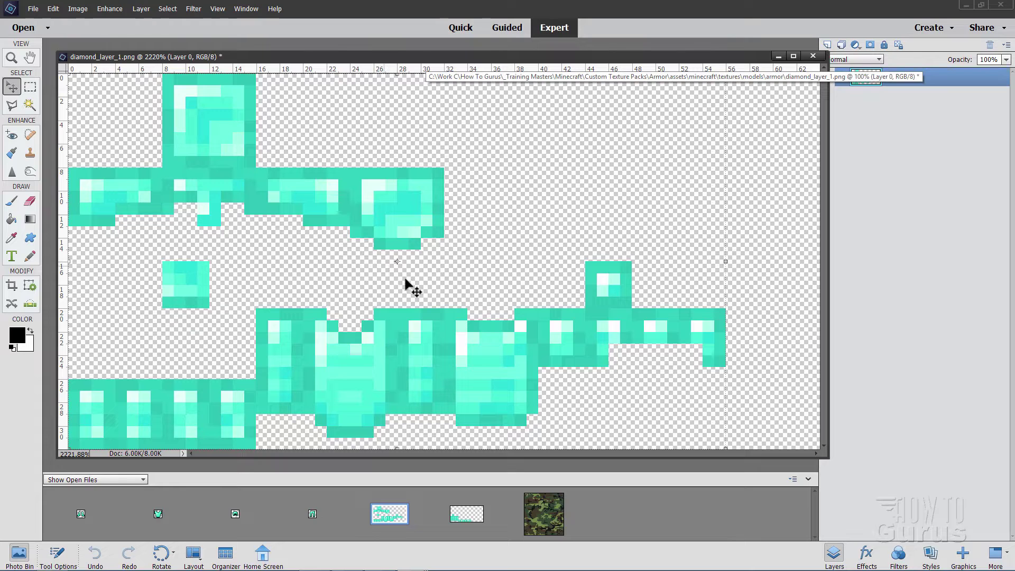
left_click(466, 514)
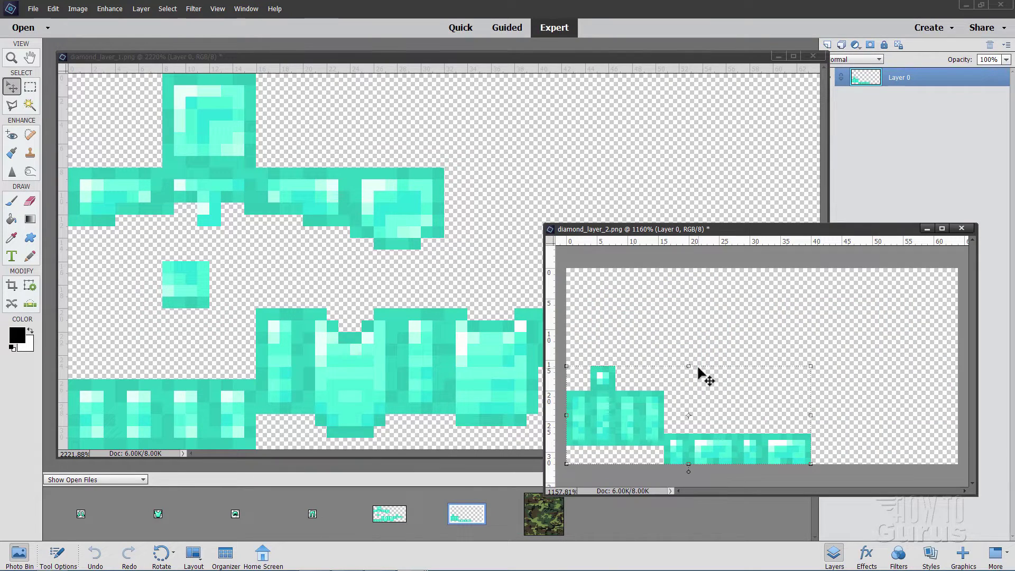
left_click(927, 228)
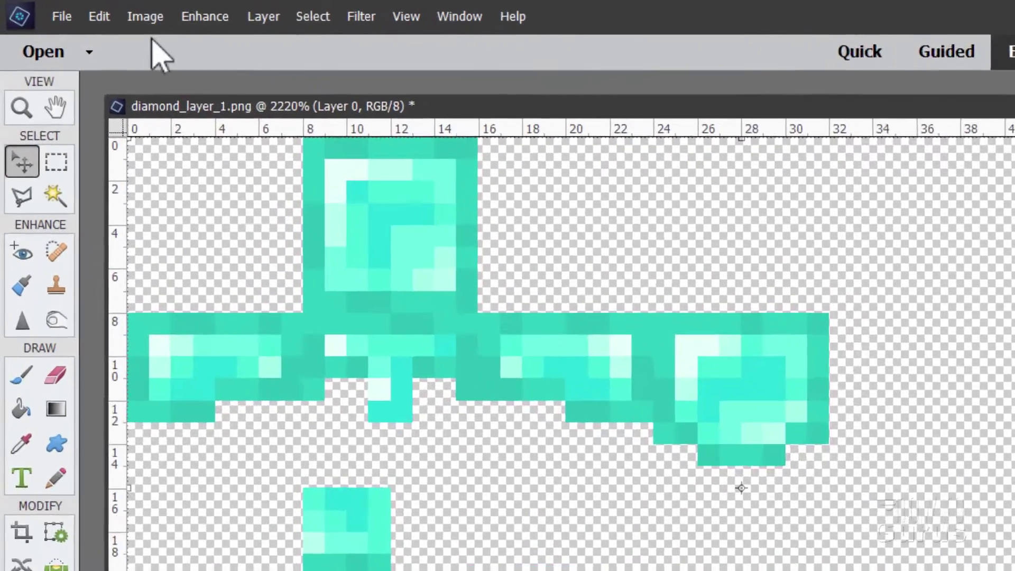
- Resize diamond_layer_1.png to 256 × 128 pixels using Nearest Neighbor resampling
left_click(145, 17)
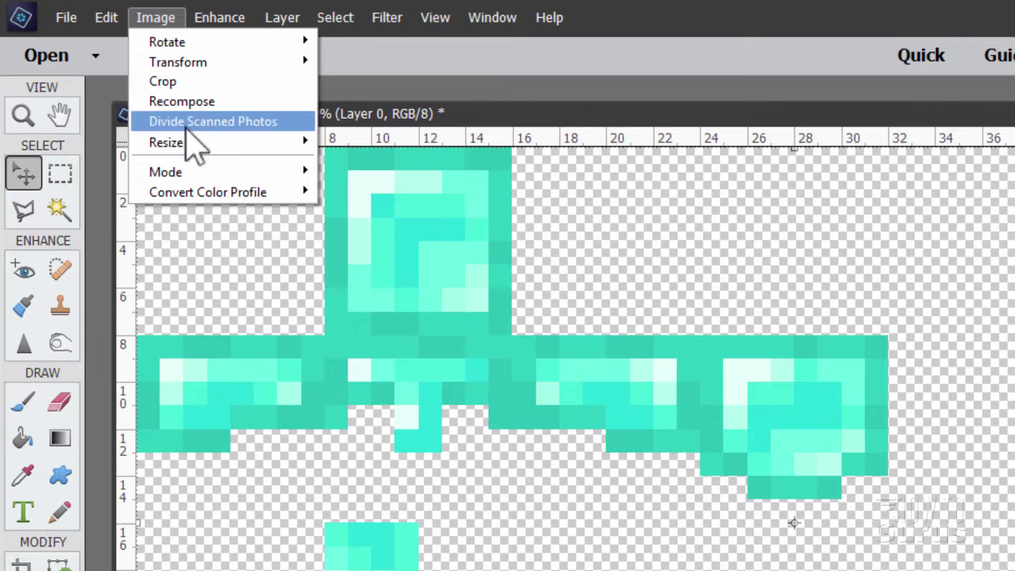
mouse_move(174, 128)
left_click(352, 142)
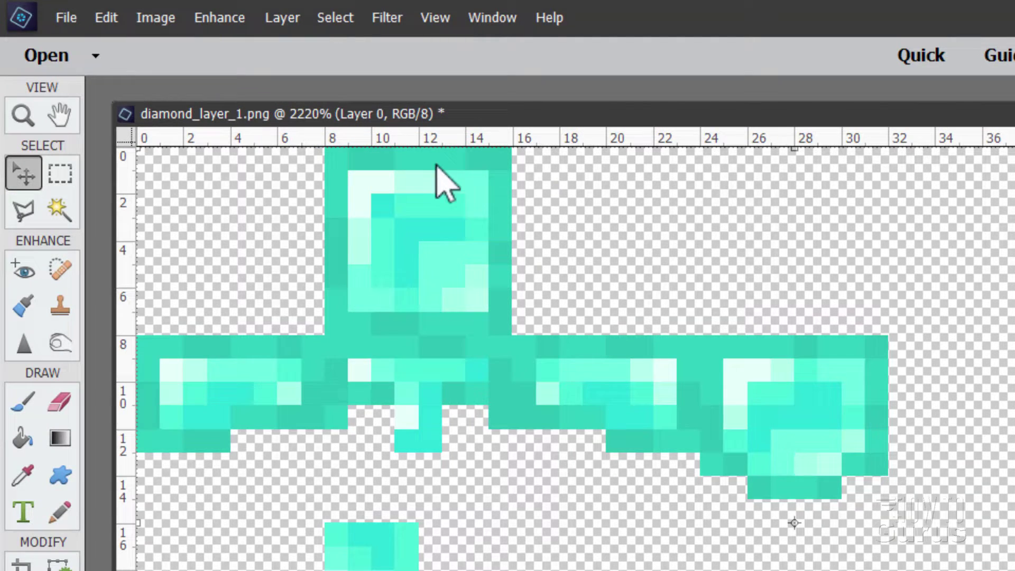
key("ctrl+alt+i")
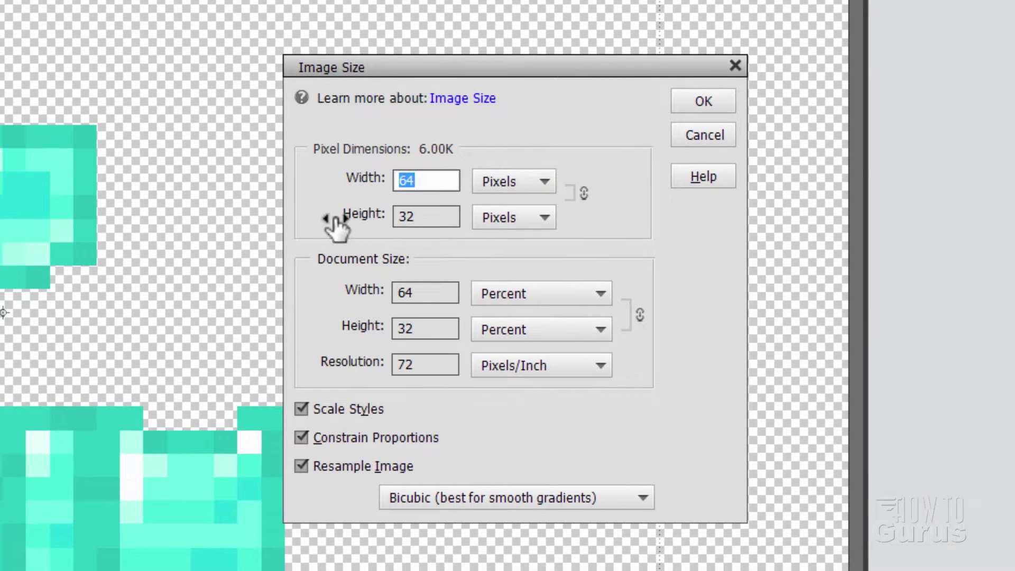
left_click(425, 180)
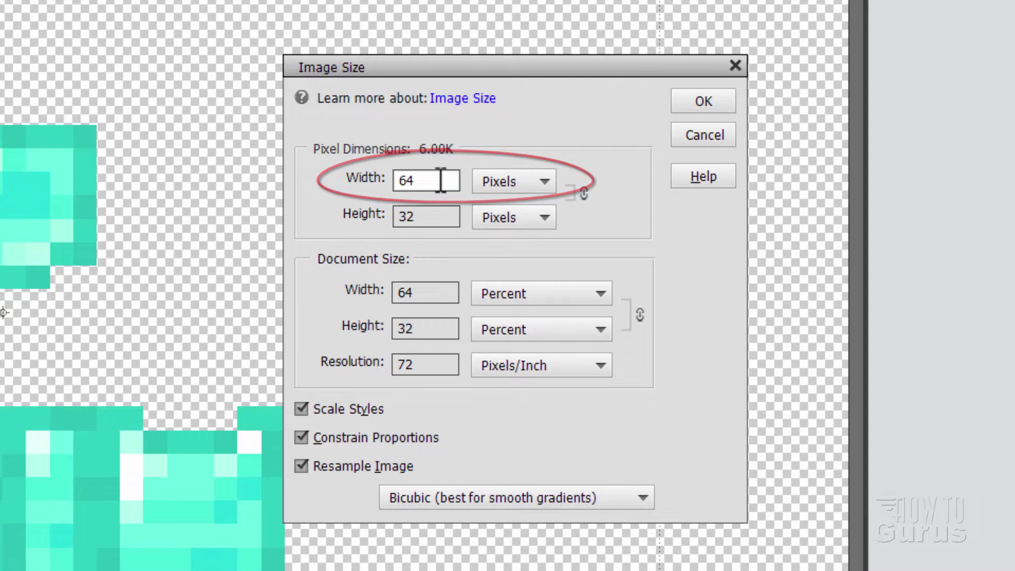
left_click_drag(441, 180, 323, 193)
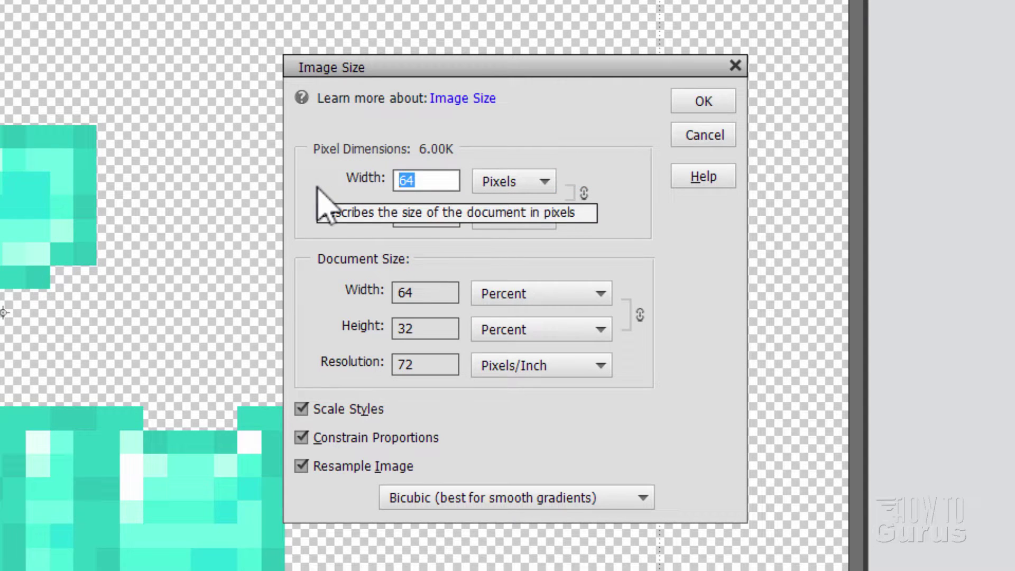
type("25")
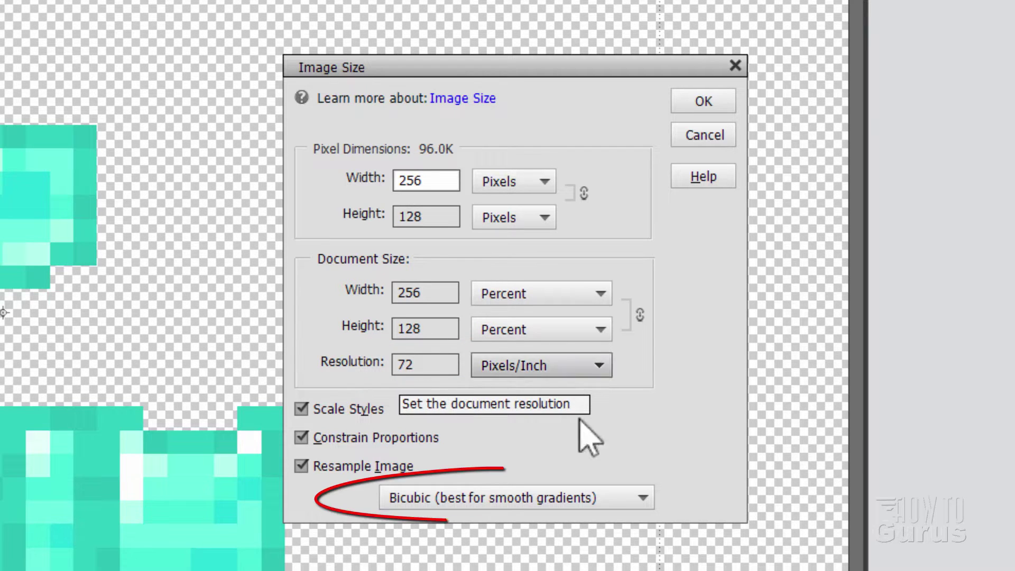
left_click(654, 497)
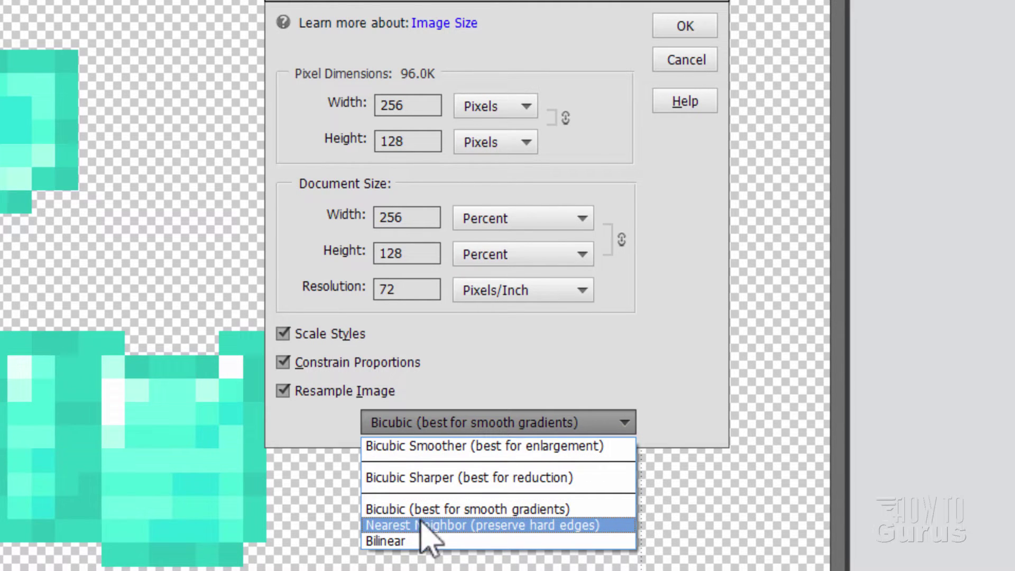
left_click(508, 525)
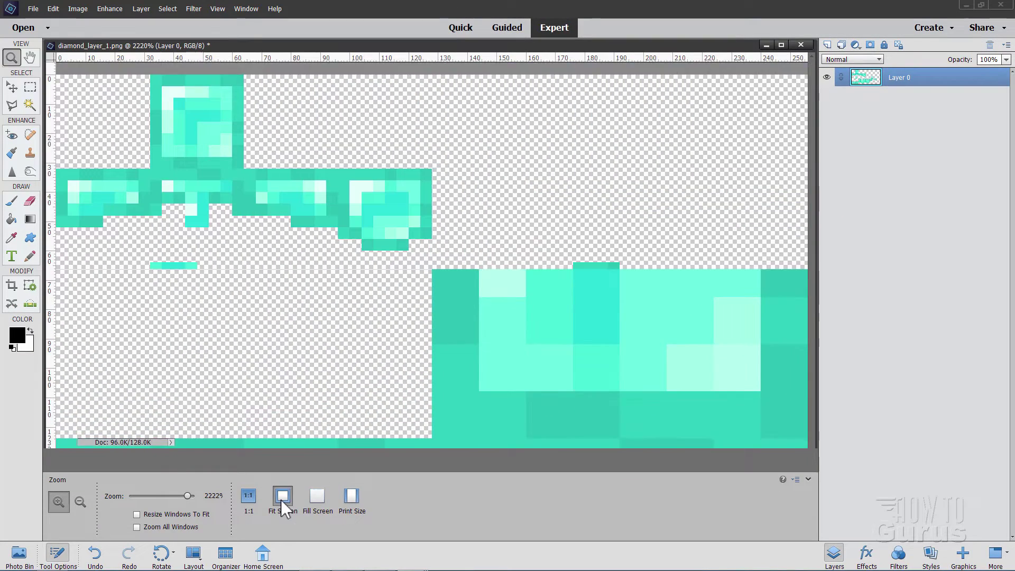
- Fit the texture on screen and drag the camouflage image into diamond_layer_1.png as Layer 1
left_click(11, 87)
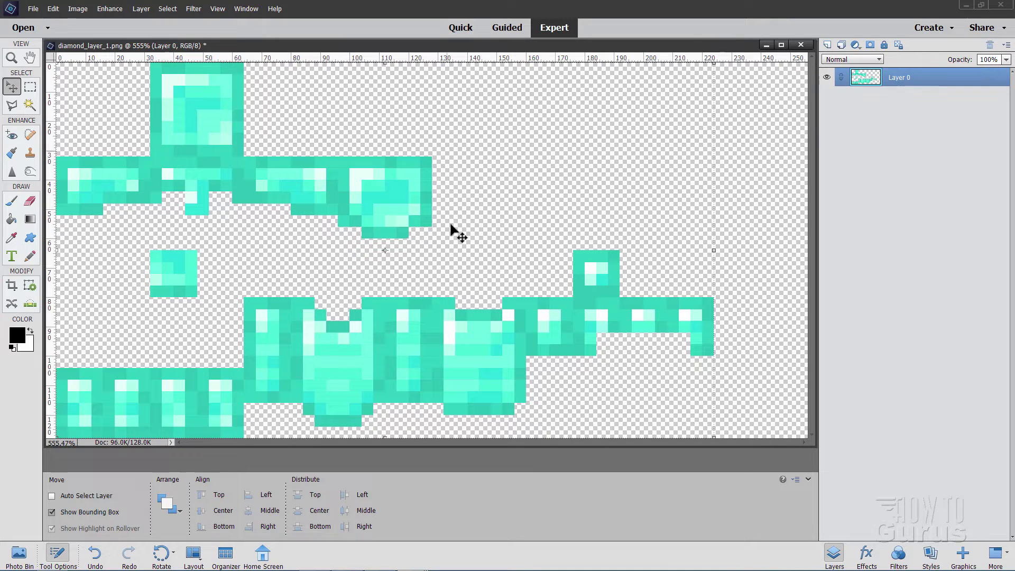
left_click(21, 553)
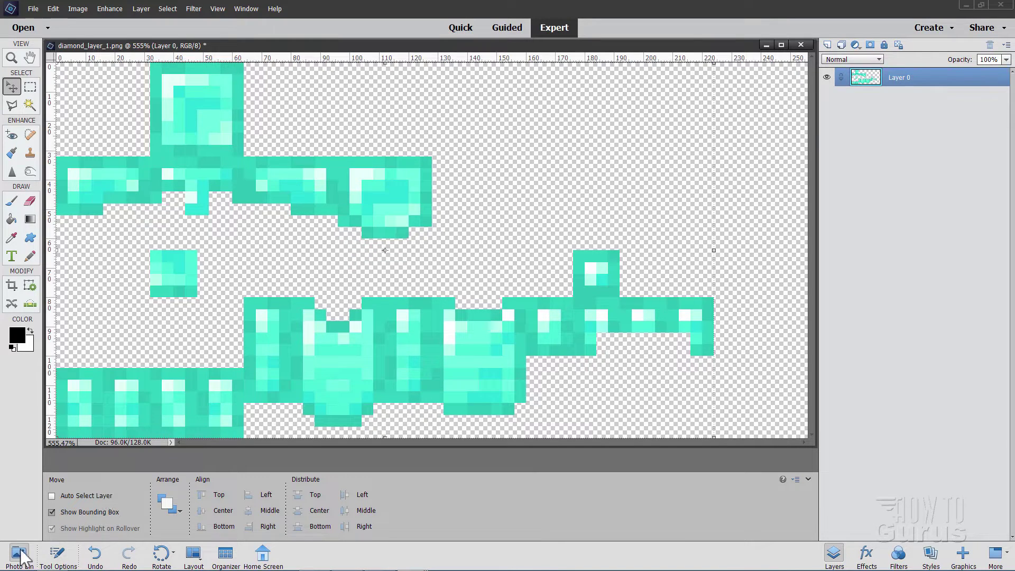
left_click(545, 521)
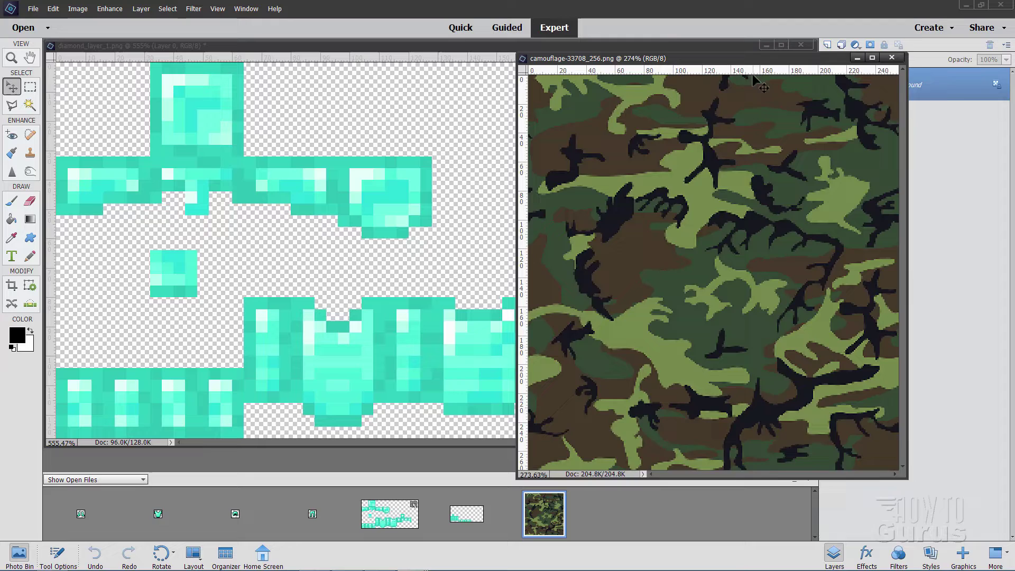
left_click_drag(731, 63, 806, 213)
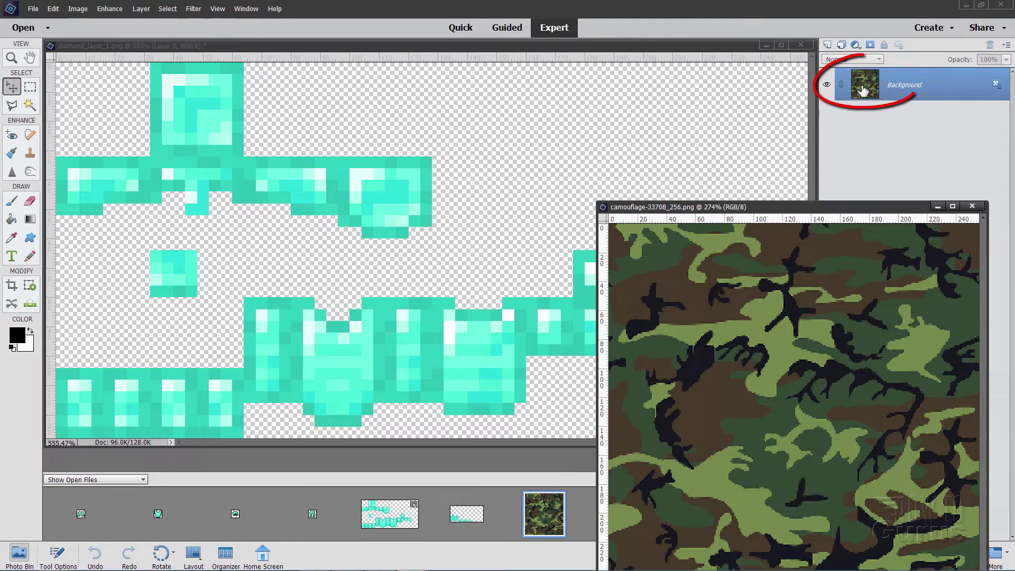
left_click_drag(861, 90, 429, 168)
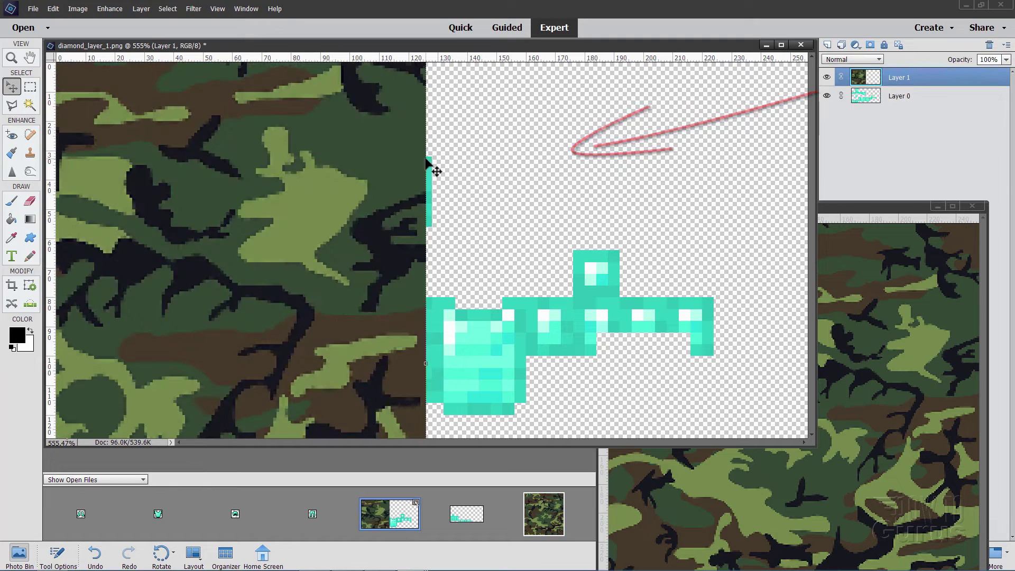
left_click(836, 235)
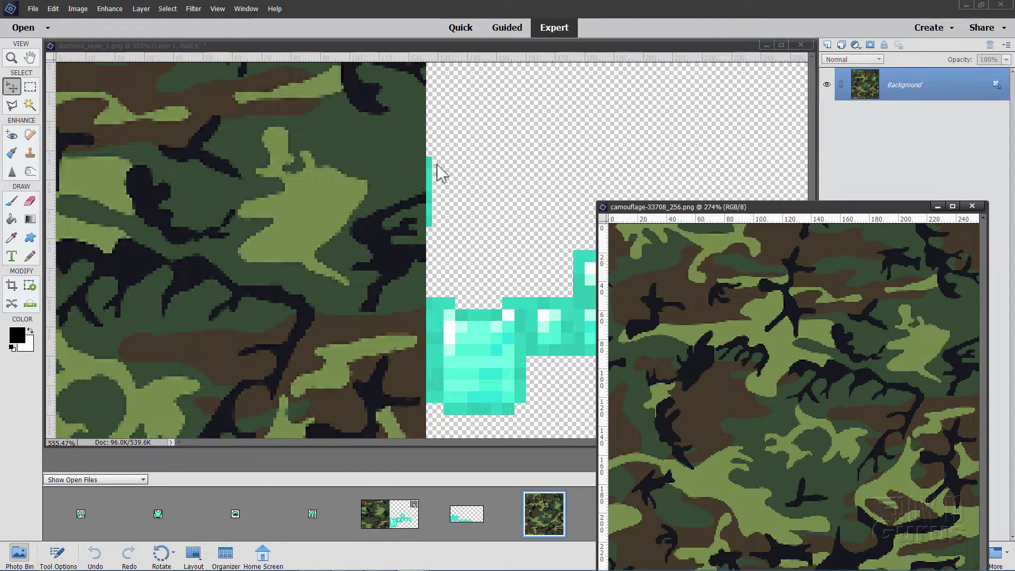
- Scale the camouflage layer to 47.03% and place it in the texture's top-left, filling the full height
left_click(937, 206)
left_click_drag(338, 187, 650, 359)
mouse_move(401, 342)
left_mouse_down()
mouse_move(644, 332)
mouse_move(496, 321)
left_mouse_up()
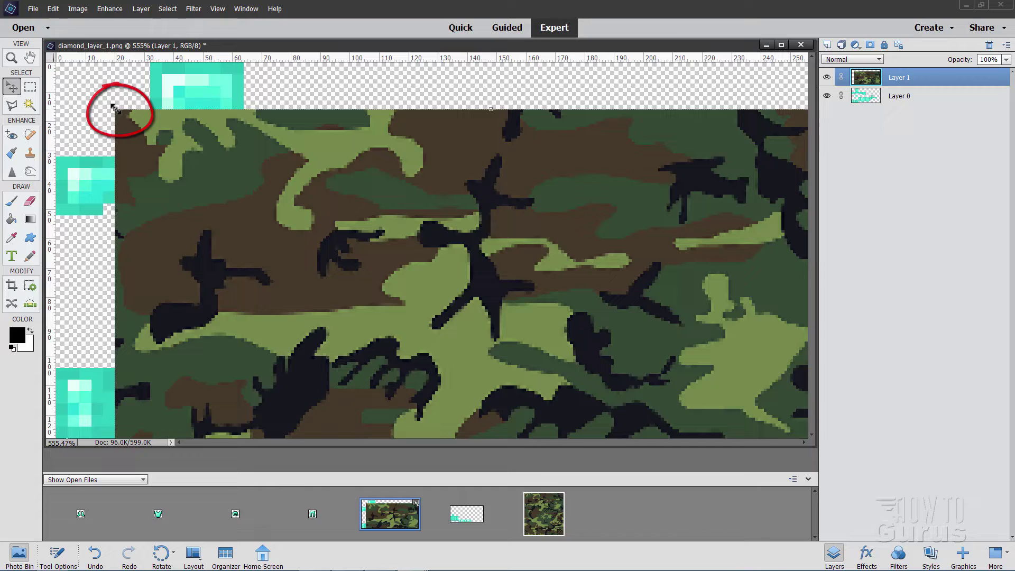
left_click_drag(115, 109, 390, 402)
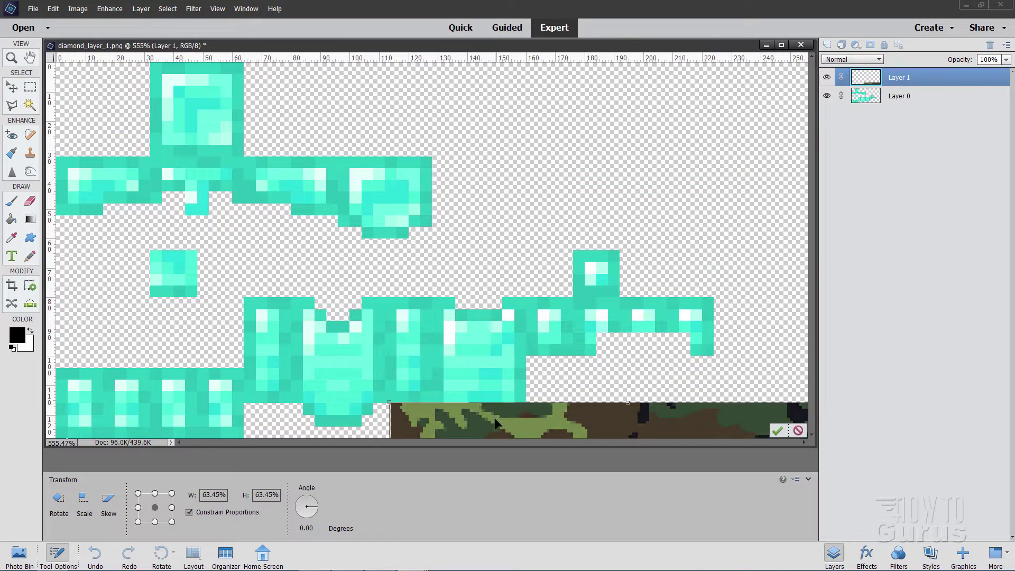
left_click_drag(493, 417, 224, 118)
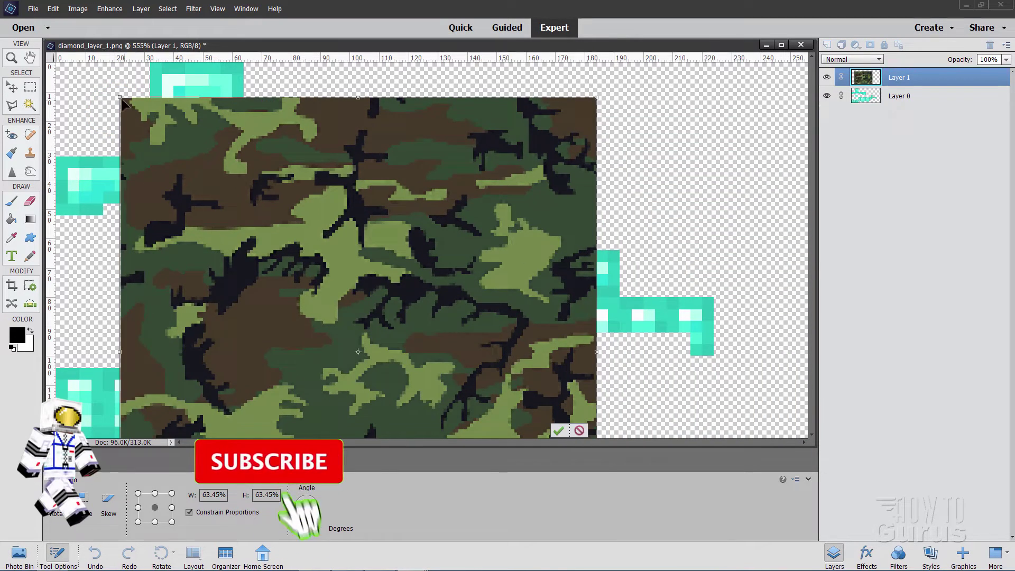
left_click_drag(121, 99, 215, 199)
left_click_drag(266, 286, 142, 166)
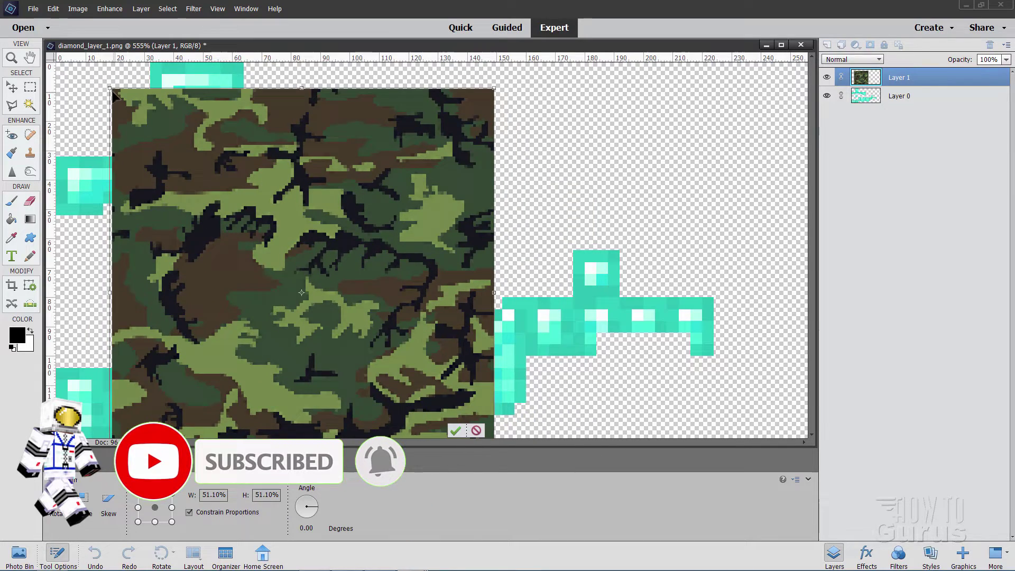
left_click_drag(113, 95, 182, 164)
left_click_drag(226, 251, 107, 149)
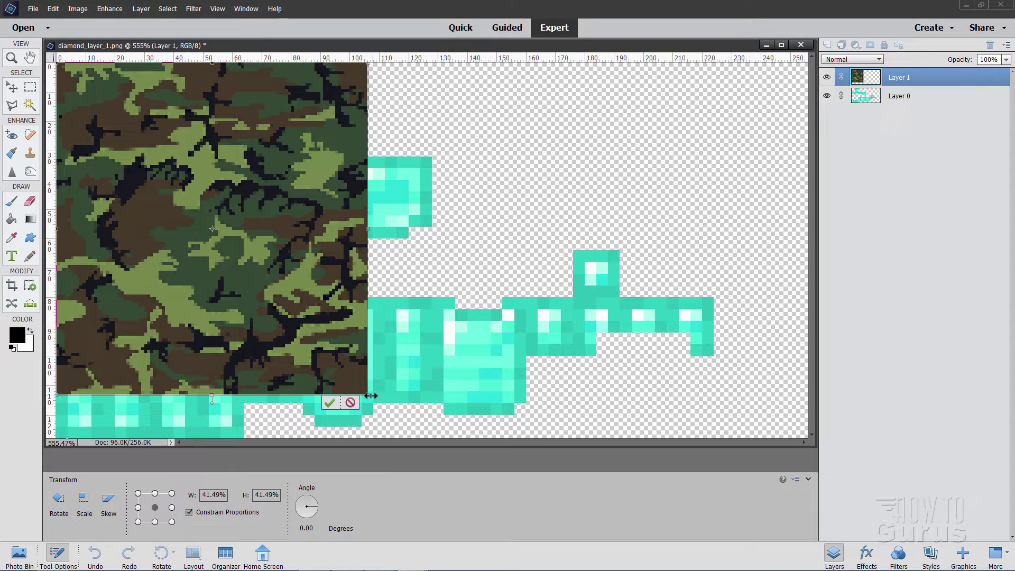
left_click_drag(369, 395, 411, 440)
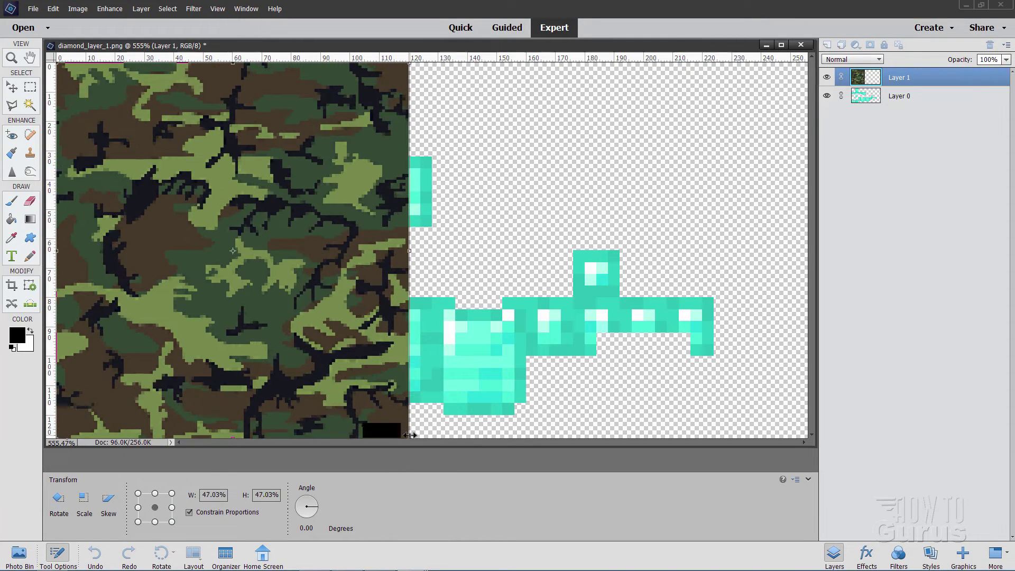
left_click(371, 430)
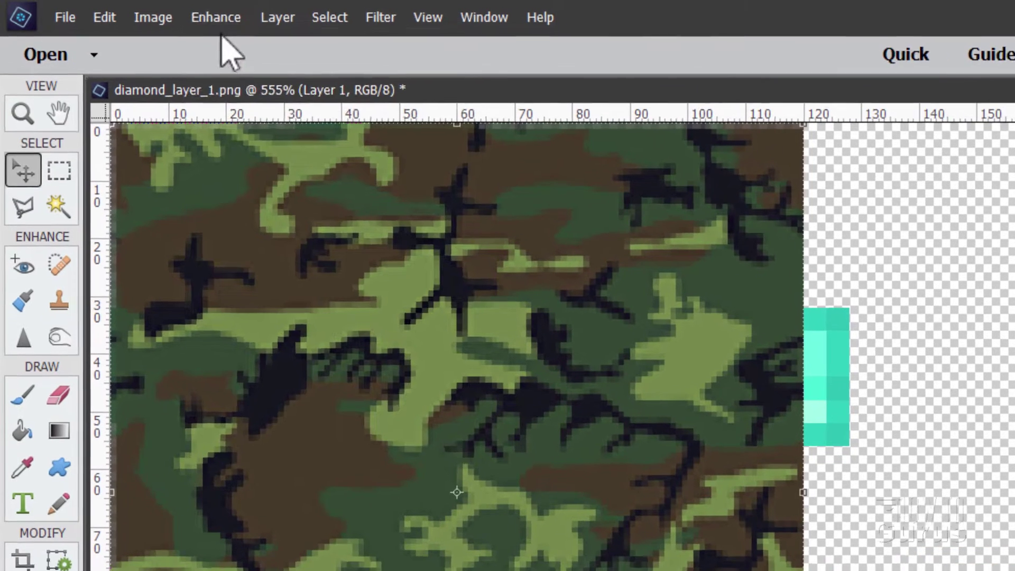
- Apply Adjust Sharpness to the camouflage layer with Amount 50% and Radius 2.0 px
left_click(109, 9)
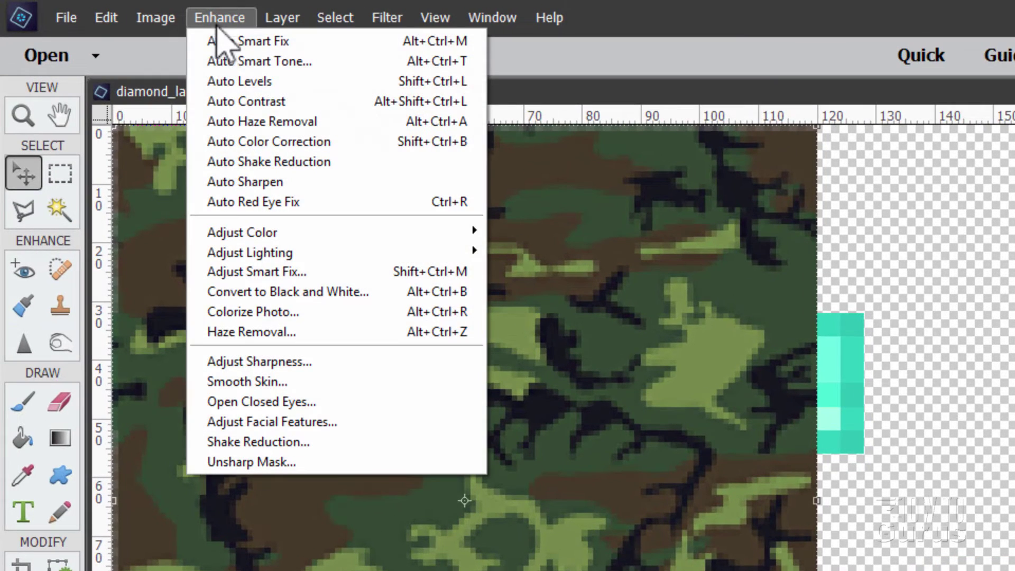
left_click(309, 364)
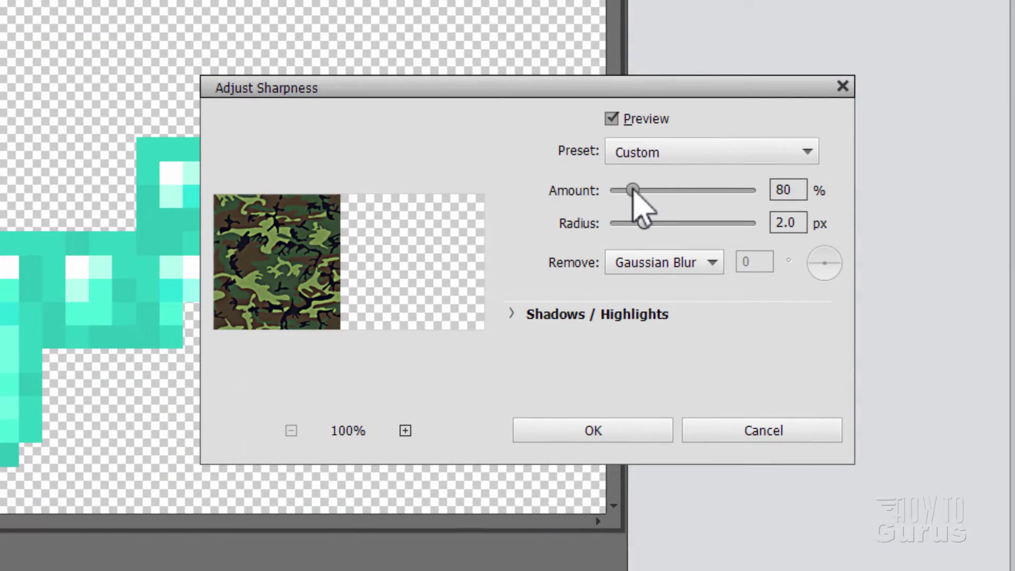
left_click_drag(629, 191, 633, 191)
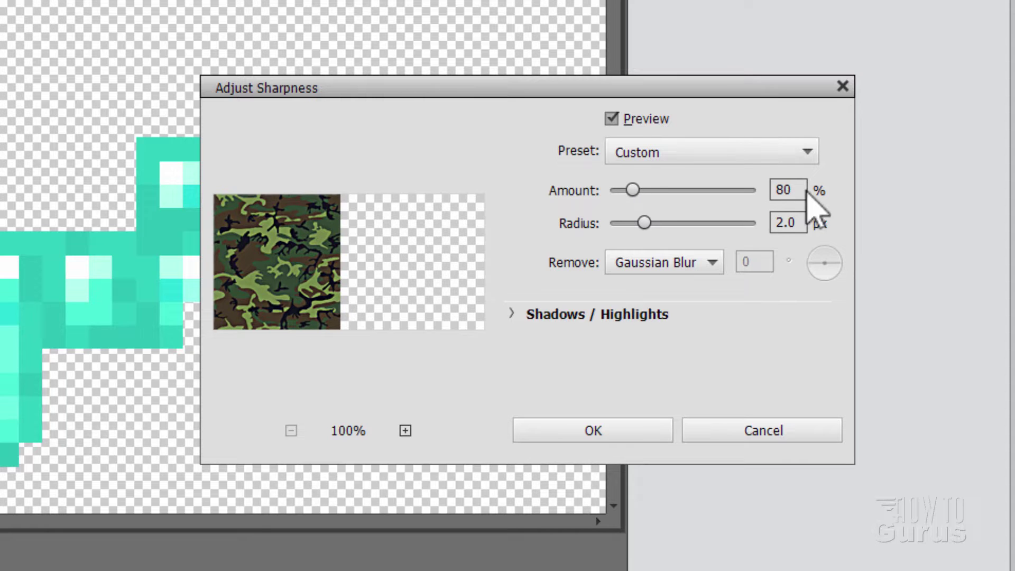
left_click(803, 190)
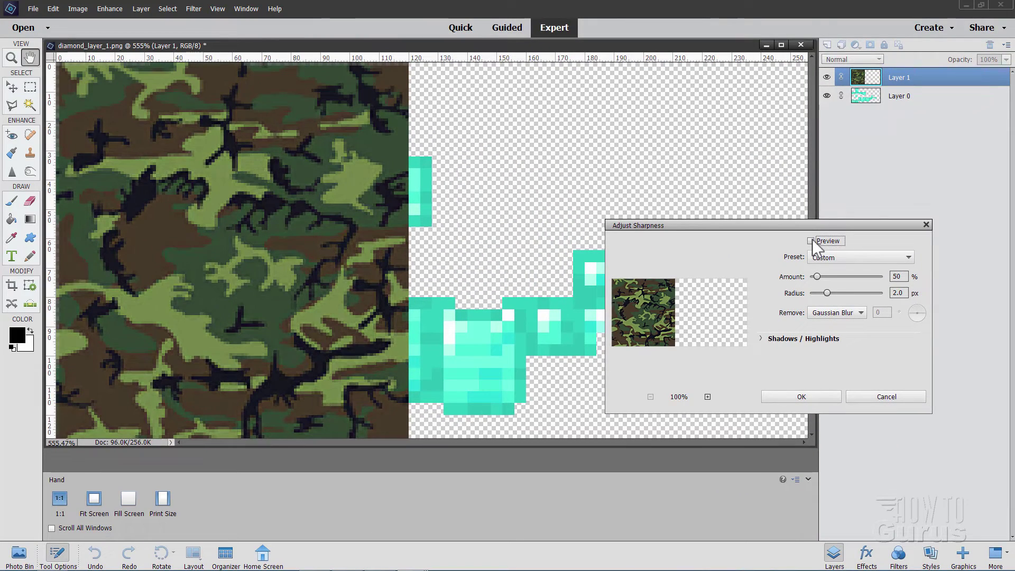
left_click(613, 118)
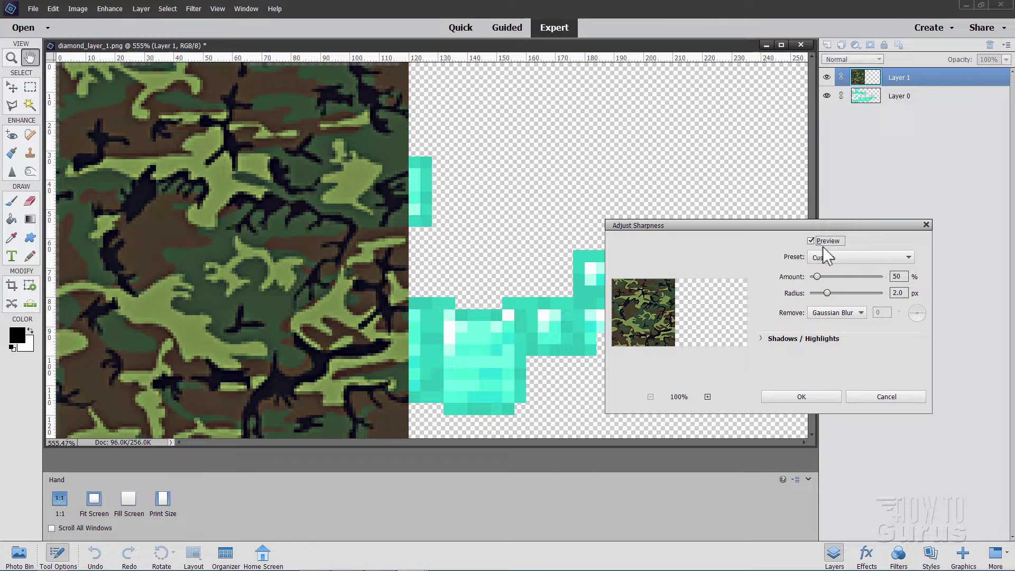
left_click(825, 398)
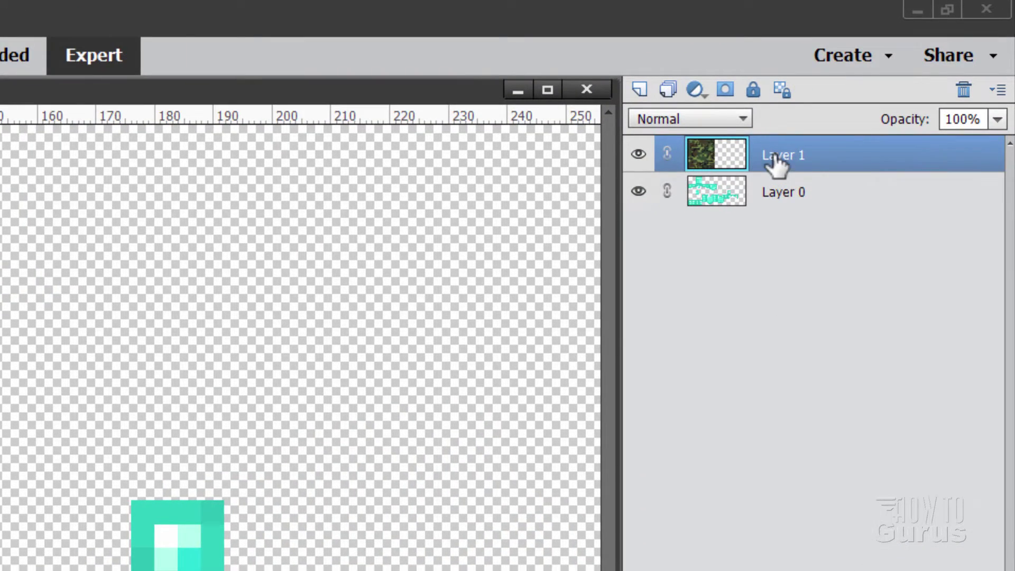
- Duplicate the camouflage layer and move the copy into the canvas's right half
right_click(777, 165)
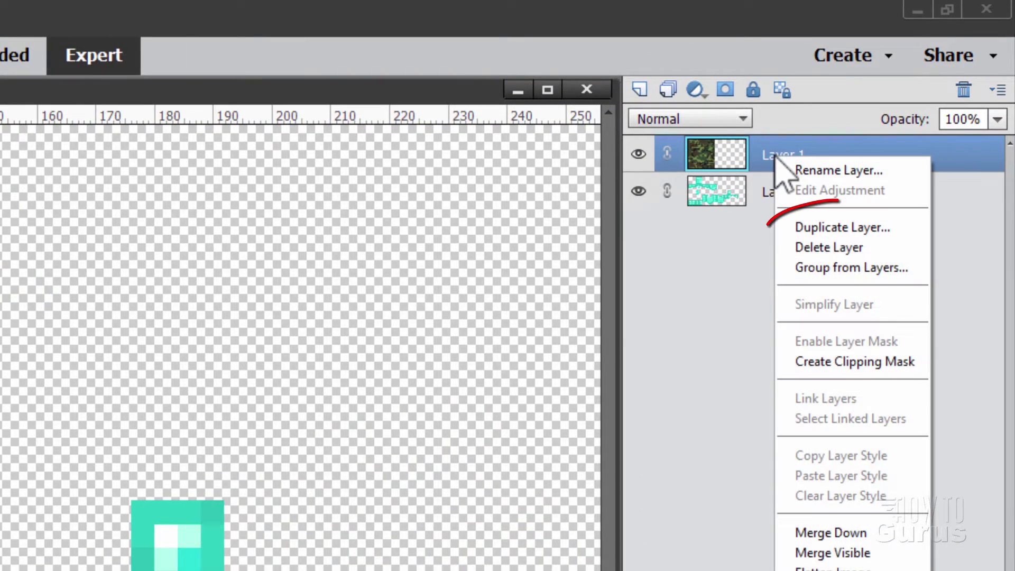
left_click(830, 228)
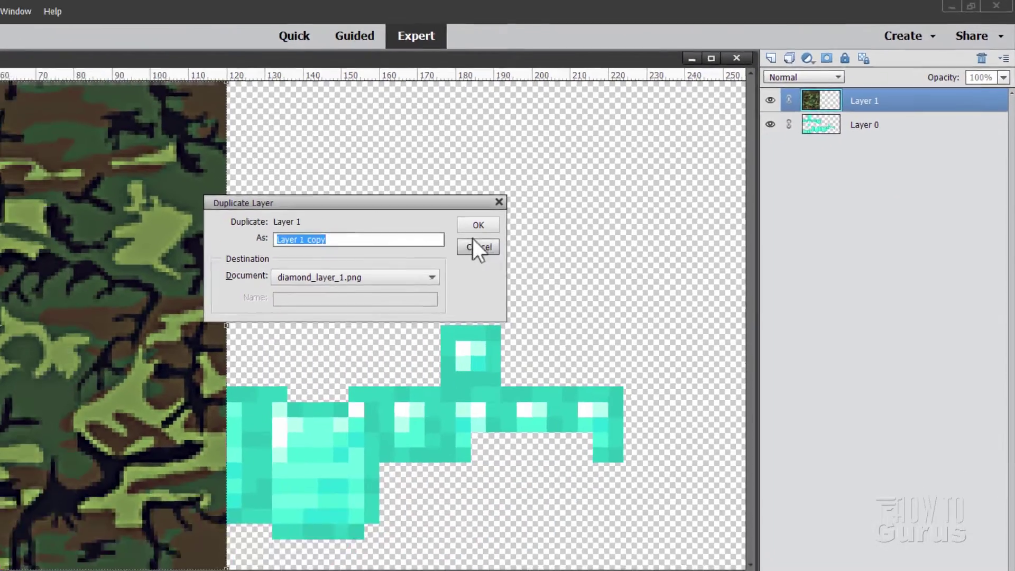
left_click(478, 225)
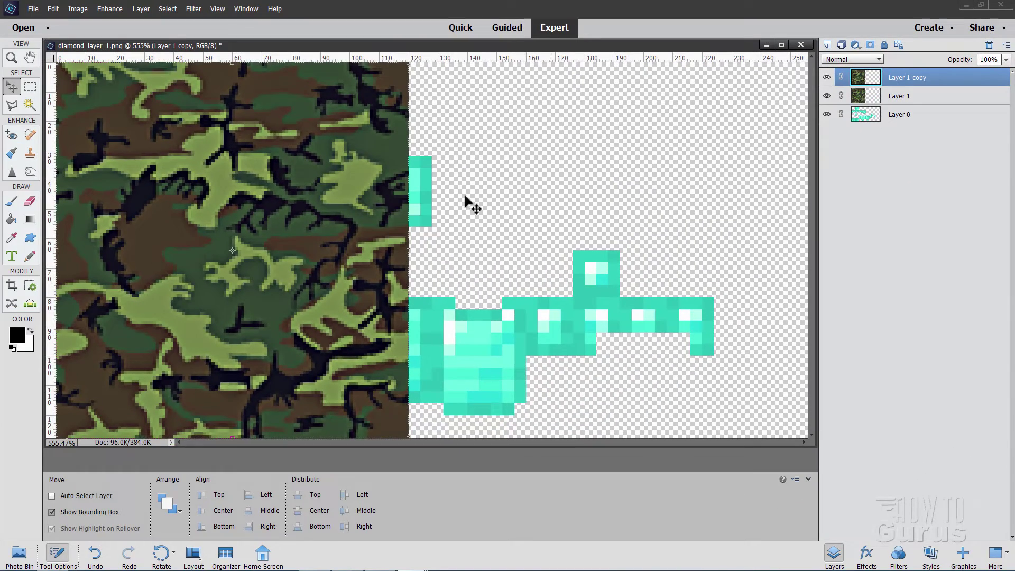
left_click_drag(344, 200, 551, 259)
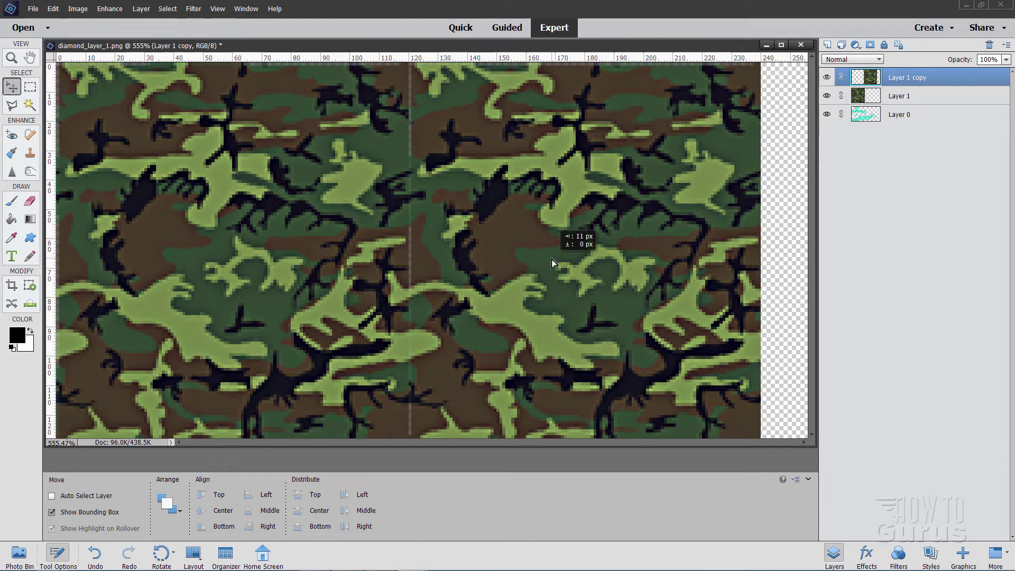
key("Left")
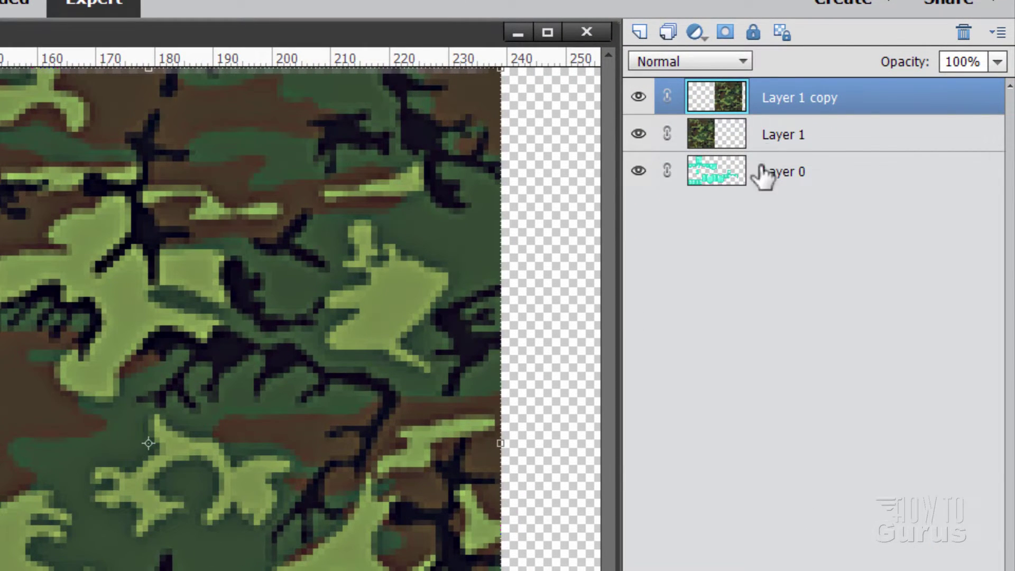
- Merge both camouflage layers into Layer 1 copy and hide it
left_click(838, 140, "ctrl")
right_click(806, 135)
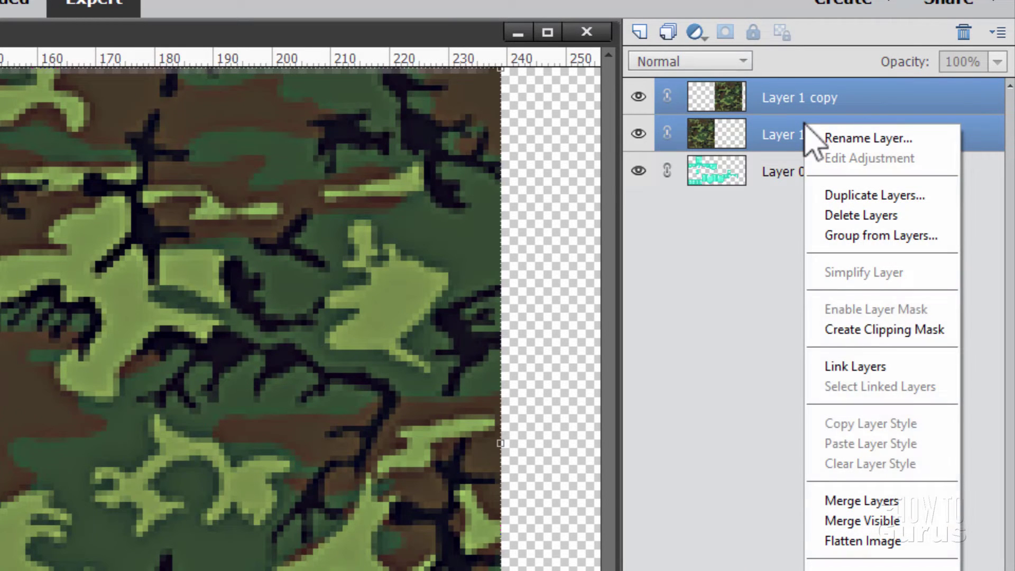
left_click(812, 500)
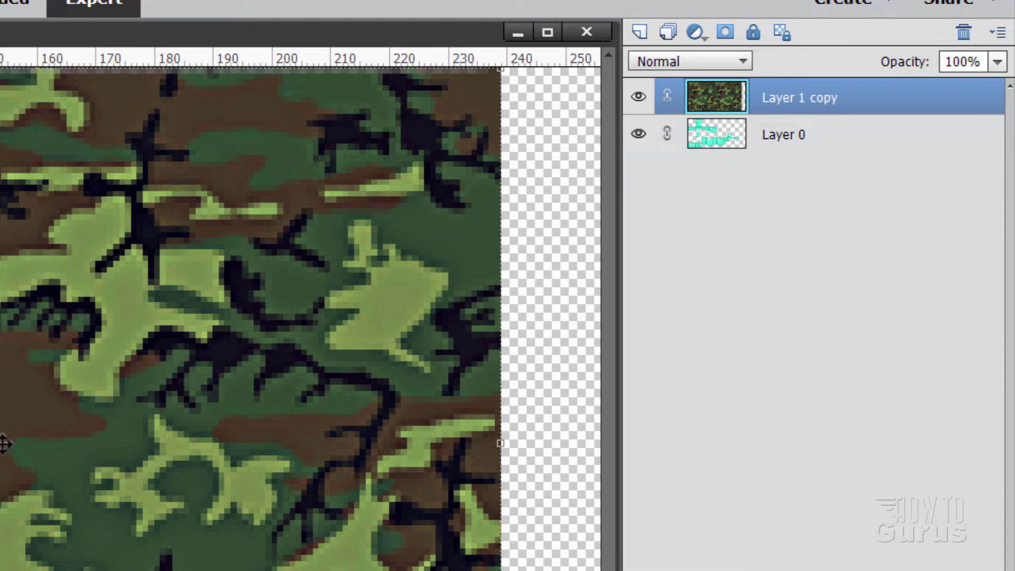
left_click(638, 96)
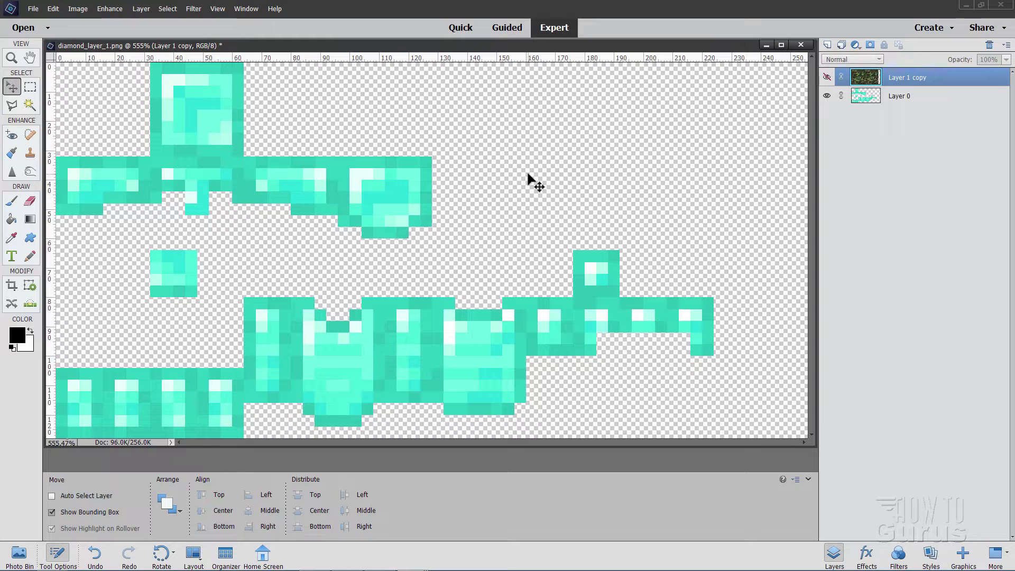
- Select the transparent area around the diamond pieces with the Magic Wand
left_click(29, 106)
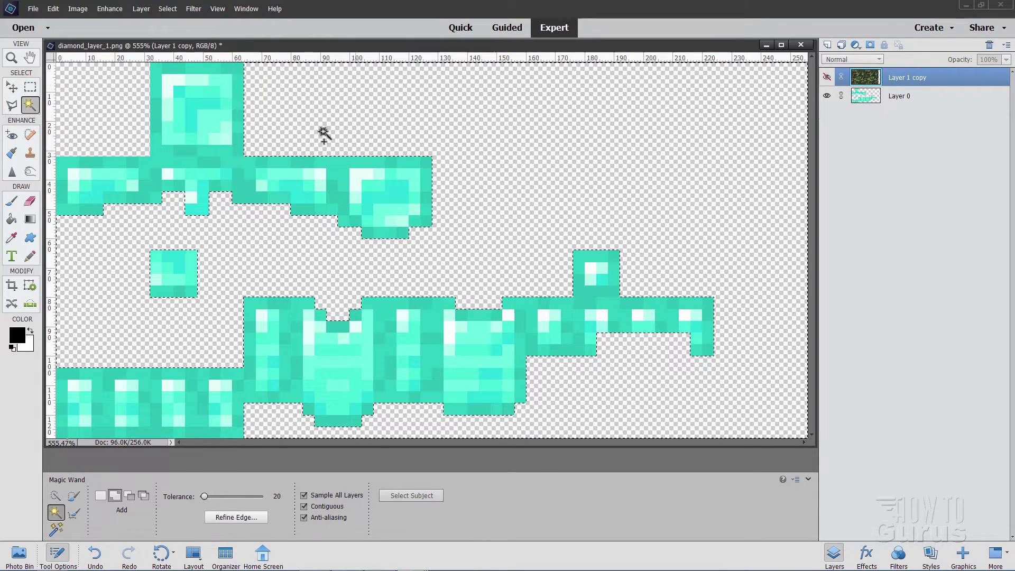
left_click(476, 289)
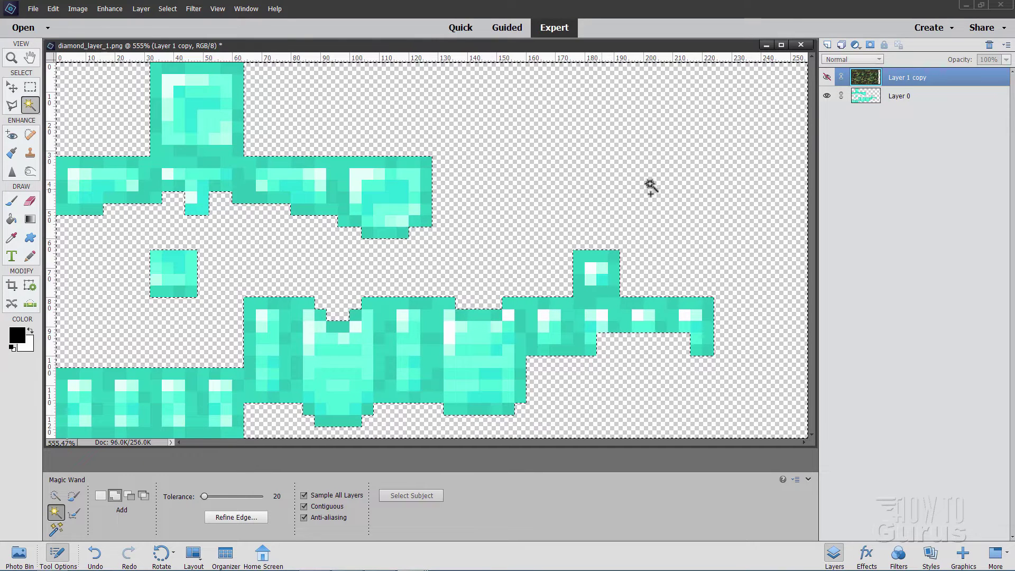
left_click(827, 77)
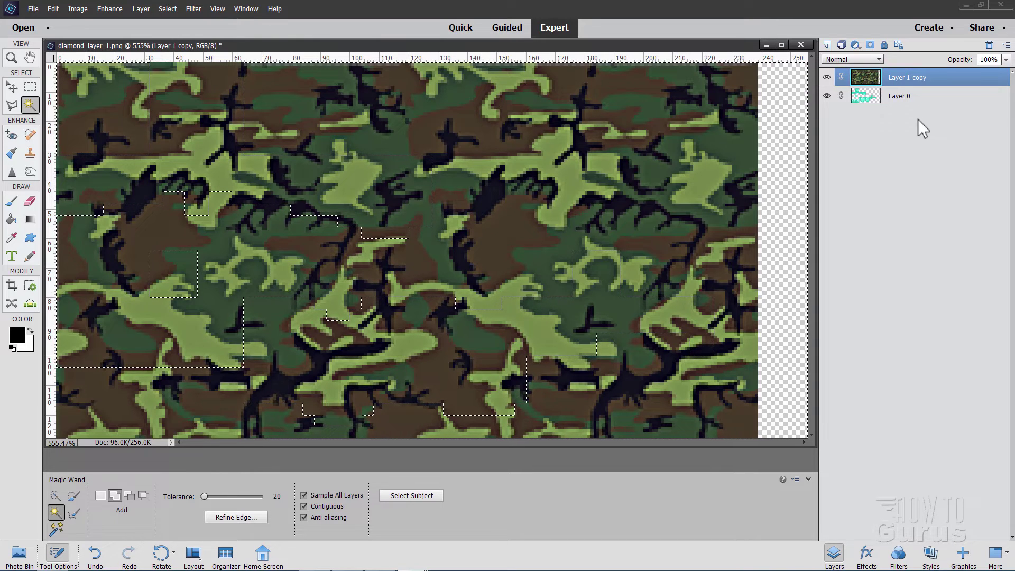
left_click(826, 77)
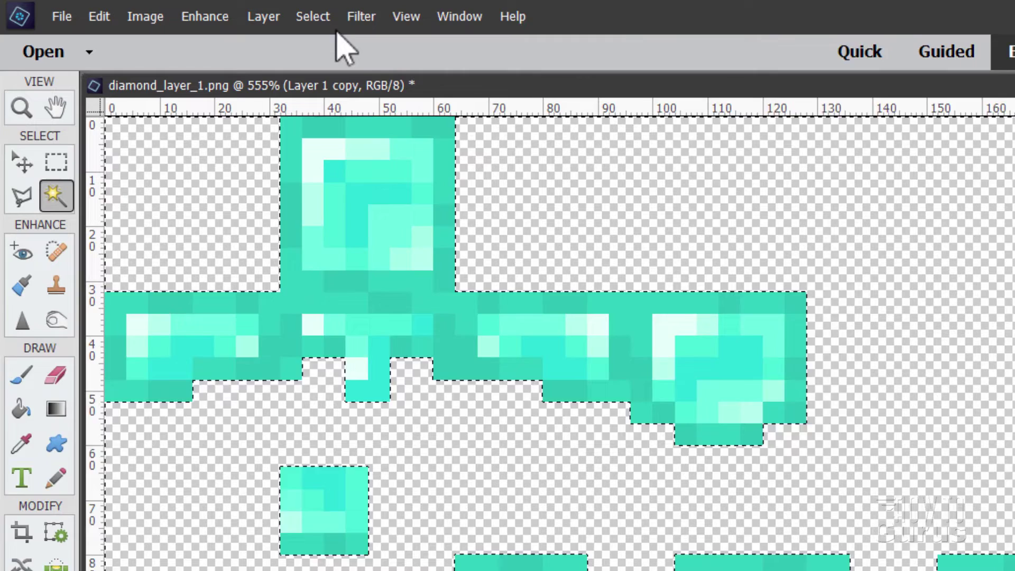
- Invert the selection and add a layer mask to the visible camouflage layer
left_click(168, 8)
left_click(341, 102)
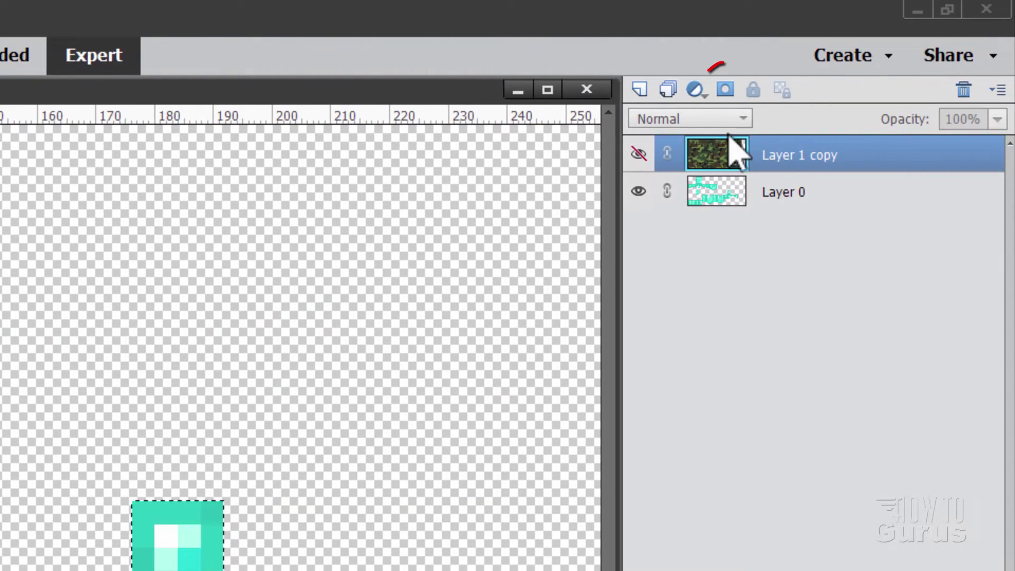
left_click(638, 153)
left_click(726, 95)
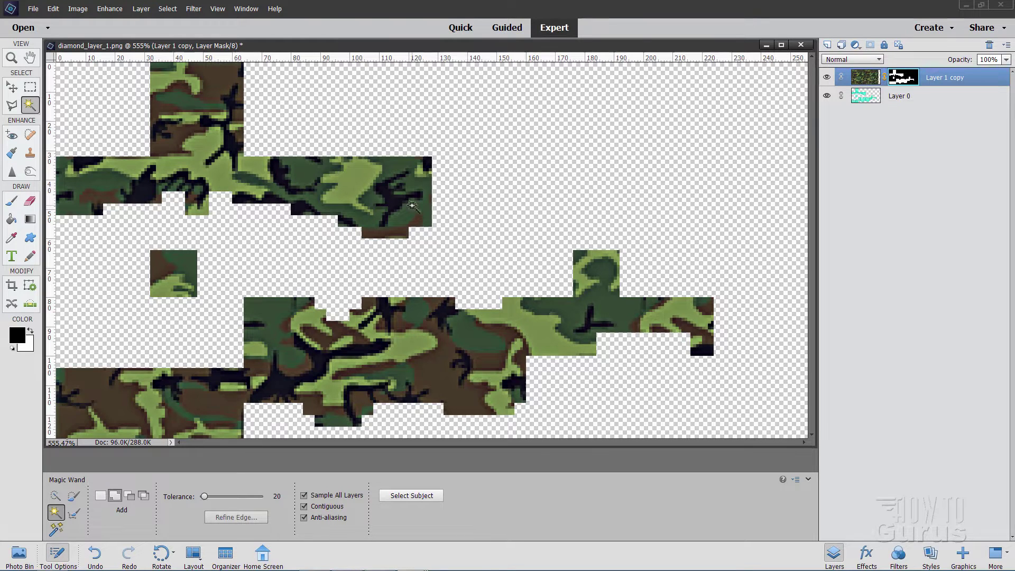
- Set Layer 1 copy to Linear Light at 75% opacity, comparing it on and off
left_click(12, 86)
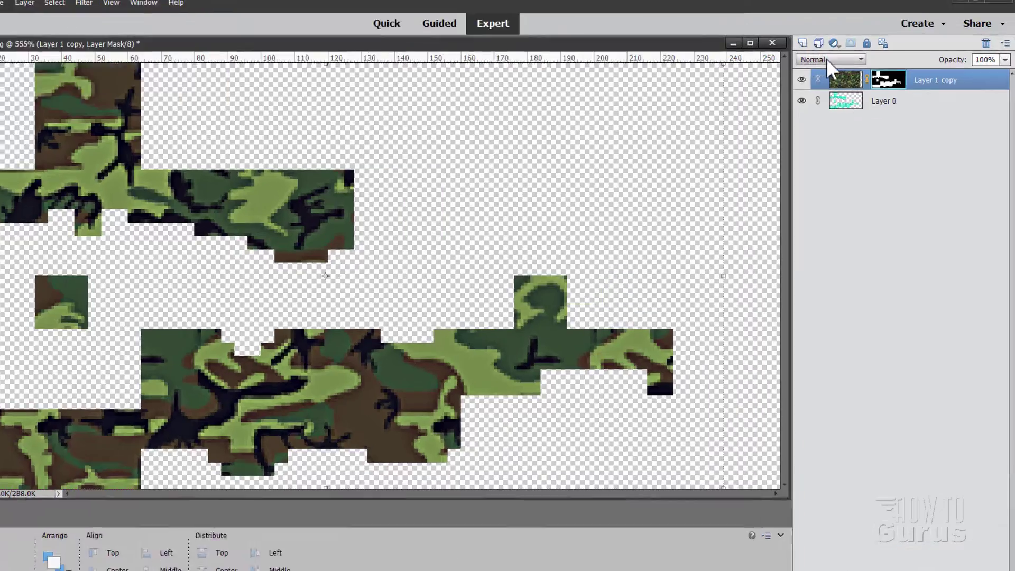
left_click(852, 59)
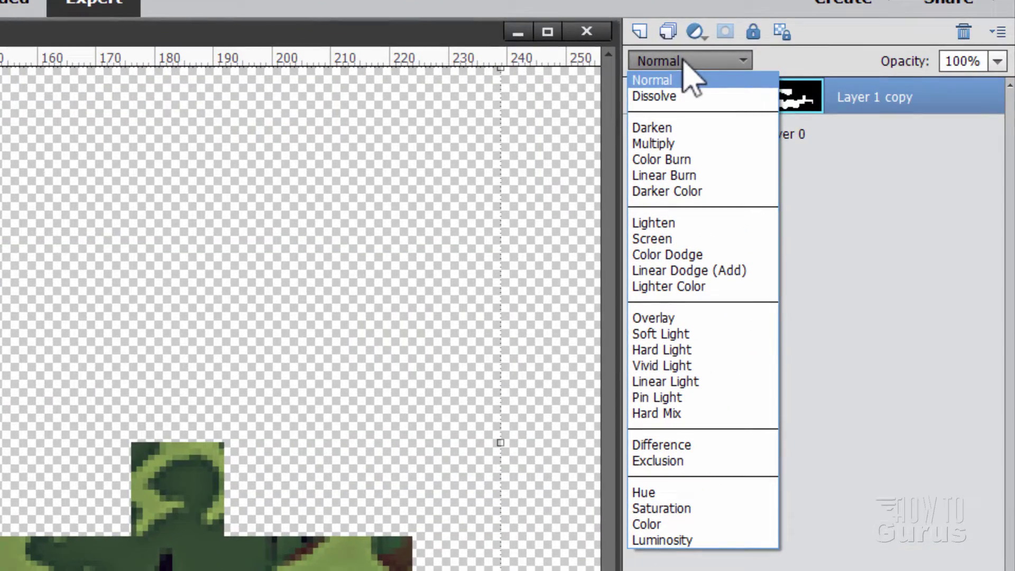
left_click(687, 382)
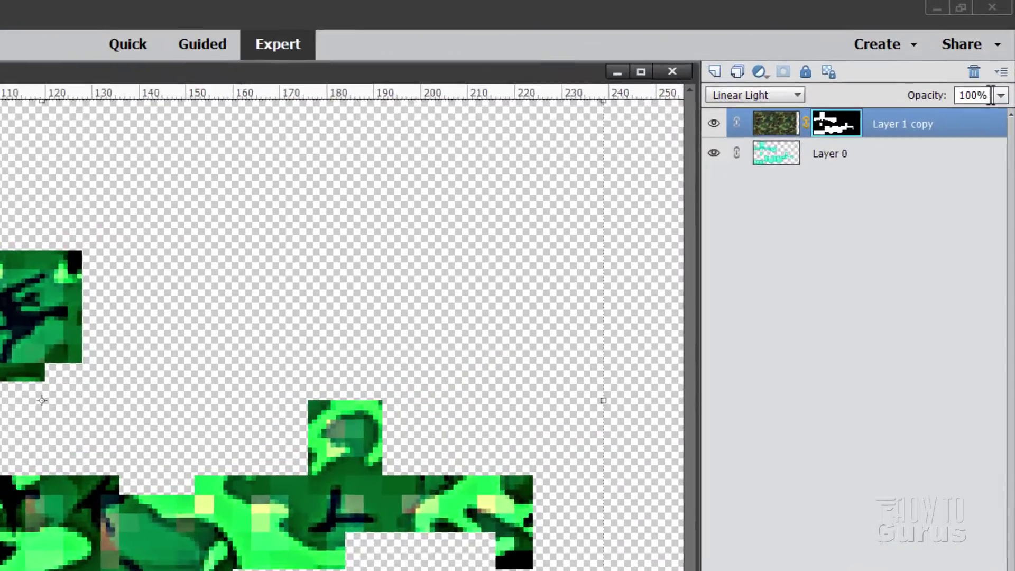
left_click(953, 61)
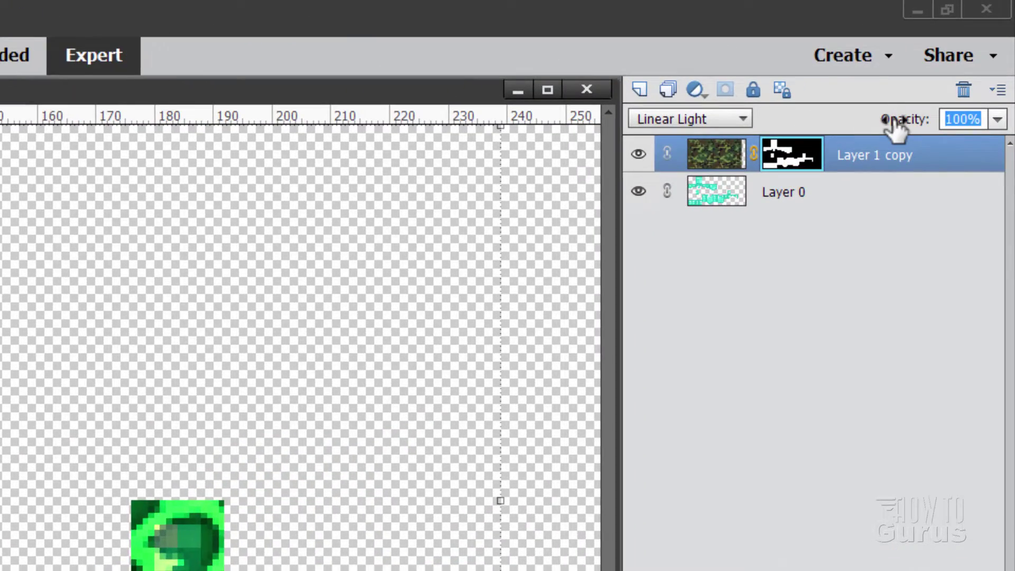
type("75")
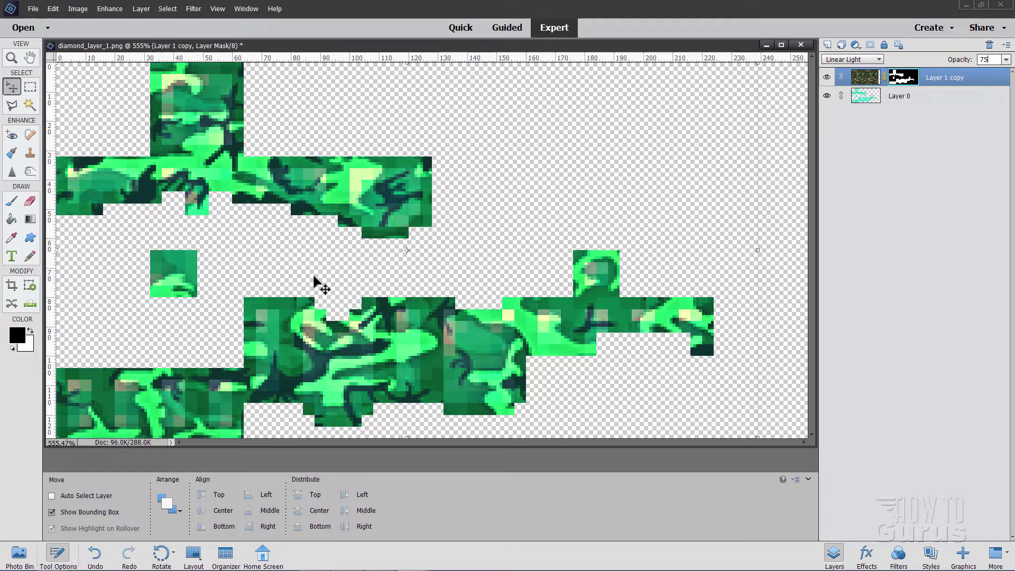
left_click(827, 78)
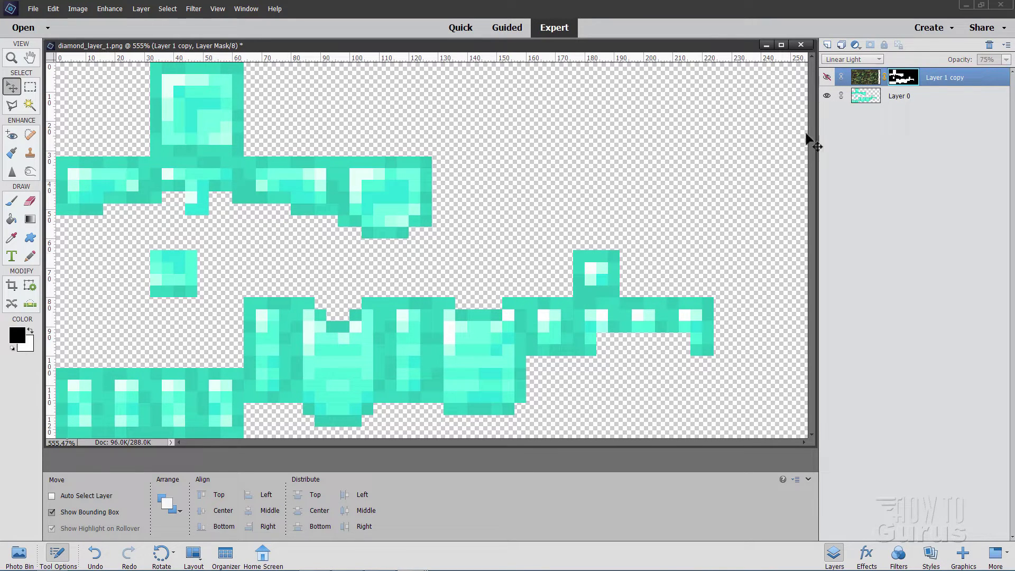
left_click(827, 78)
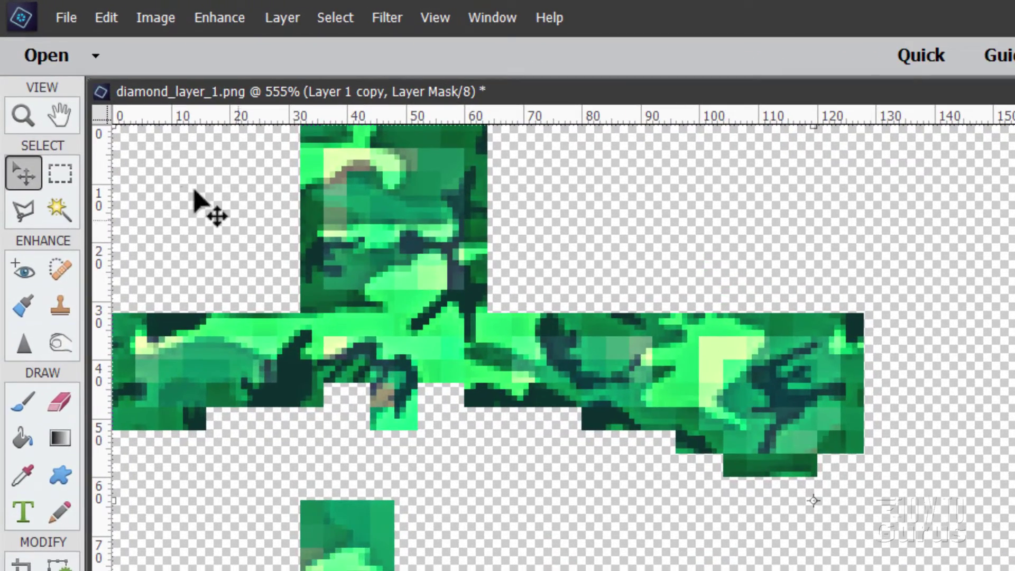
- Save the layered document as diamond_layer_1.psd
left_click(66, 17)
left_click(132, 190)
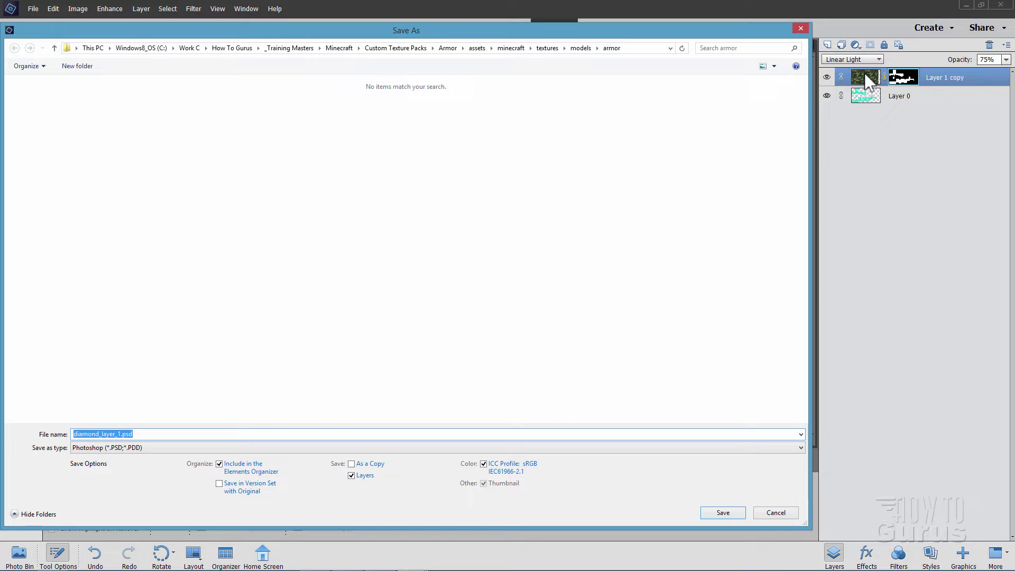
left_click_drag(692, 35, 767, 42)
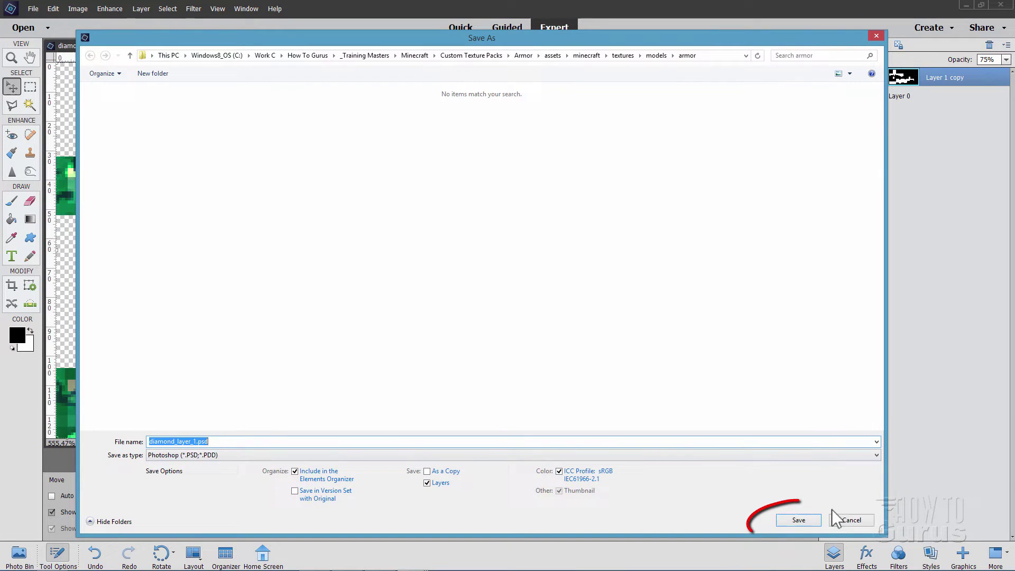
left_click(798, 519)
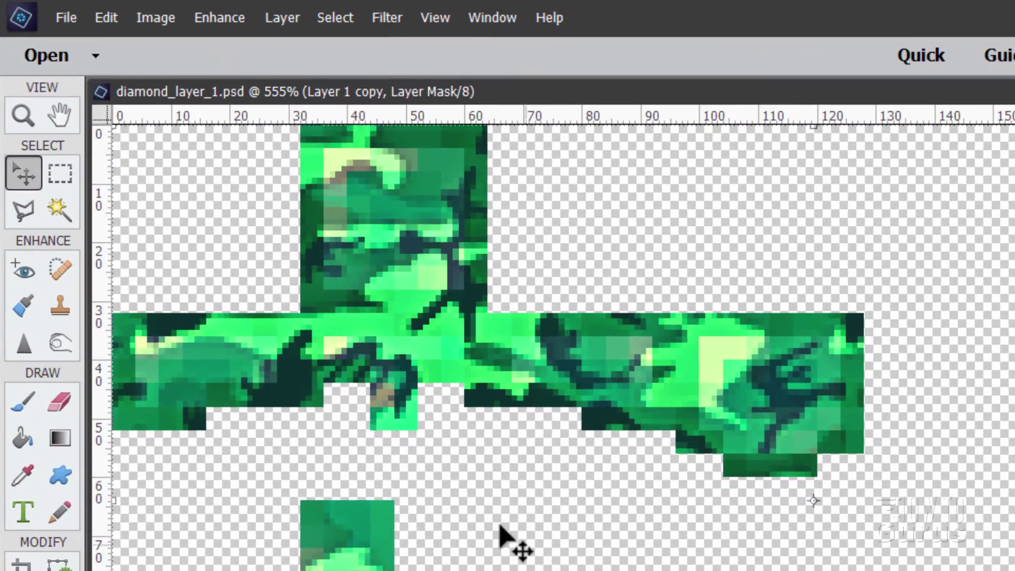
- Save a PNG copy replacing diamond_layer_1.png in the armor textures folder
left_click(66, 17)
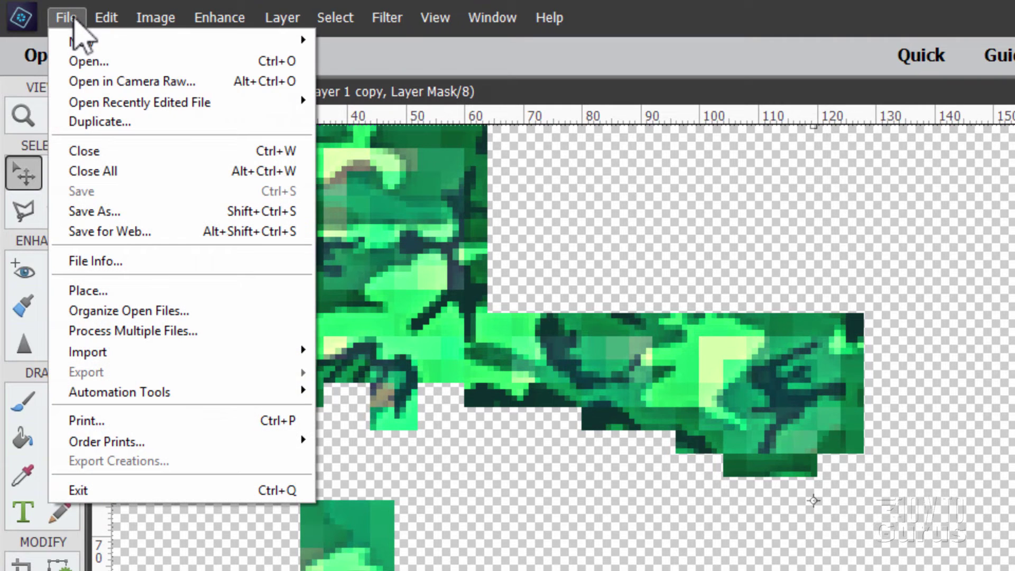
left_click(125, 212)
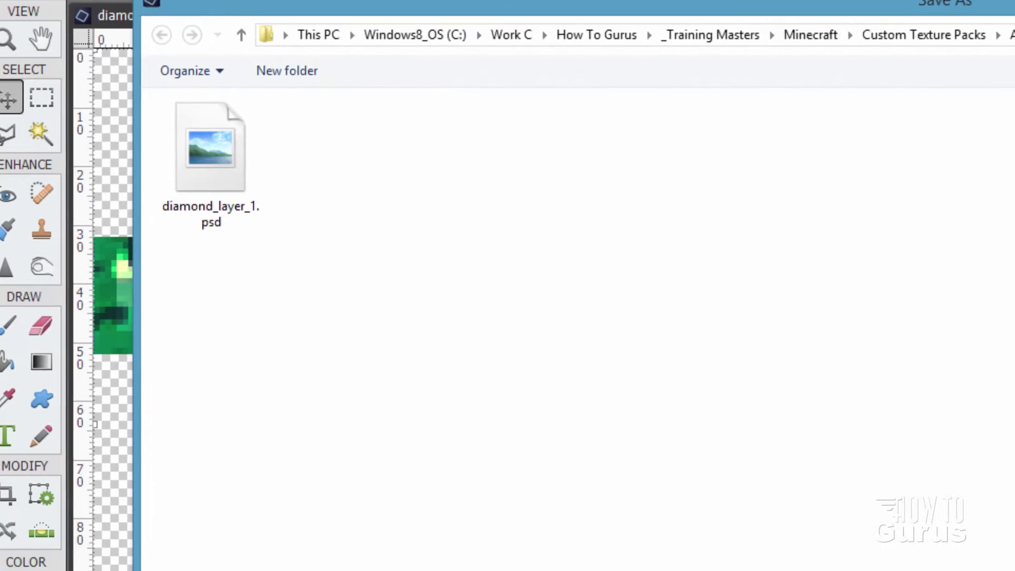
left_click(290, 340)
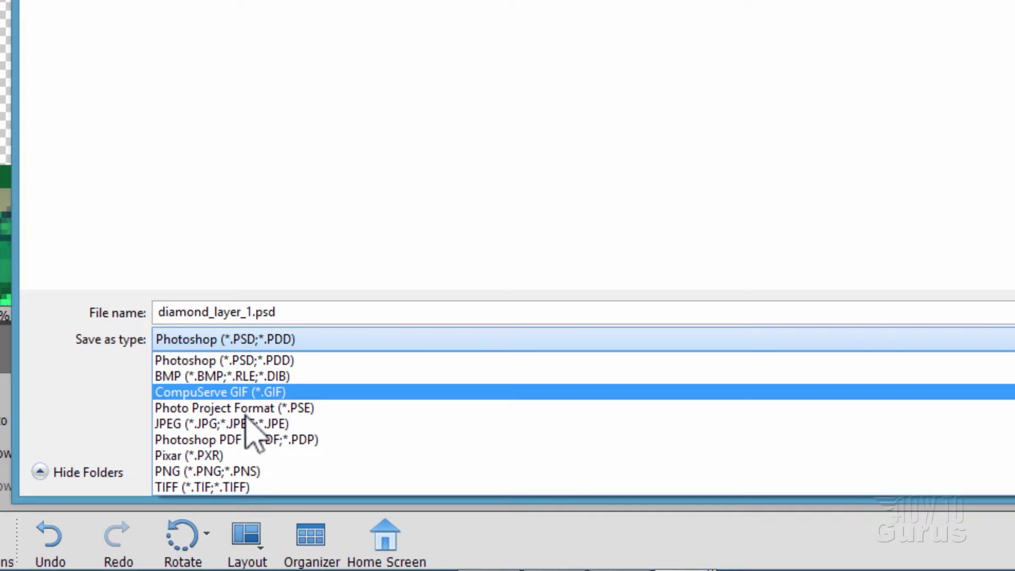
left_click(258, 472)
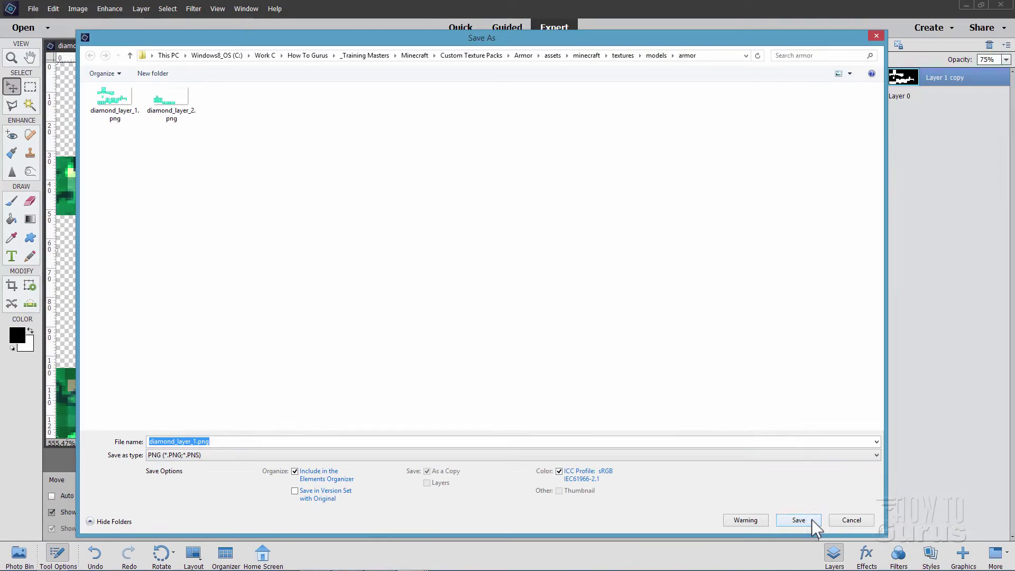
left_click(799, 520)
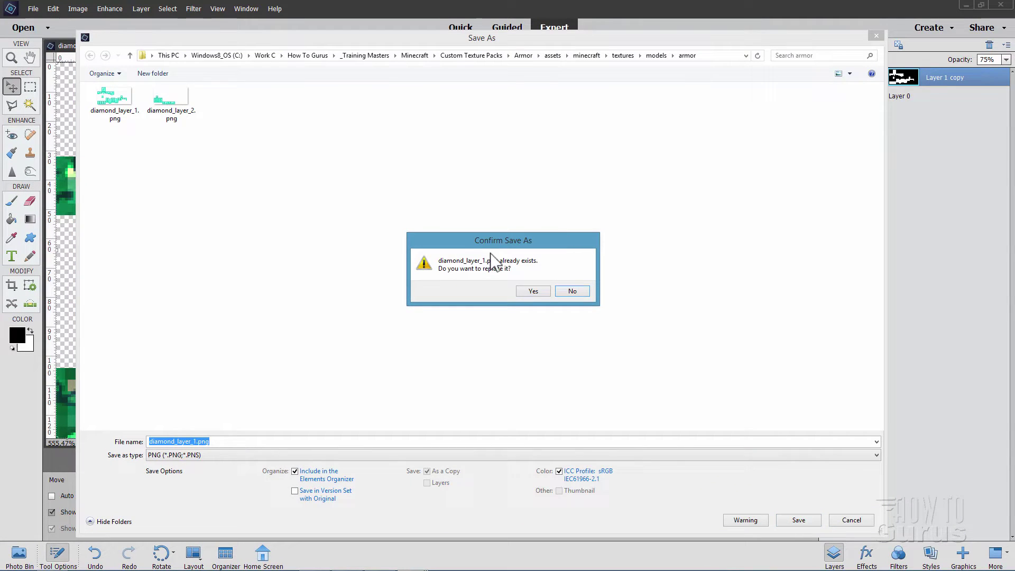
left_click(533, 291)
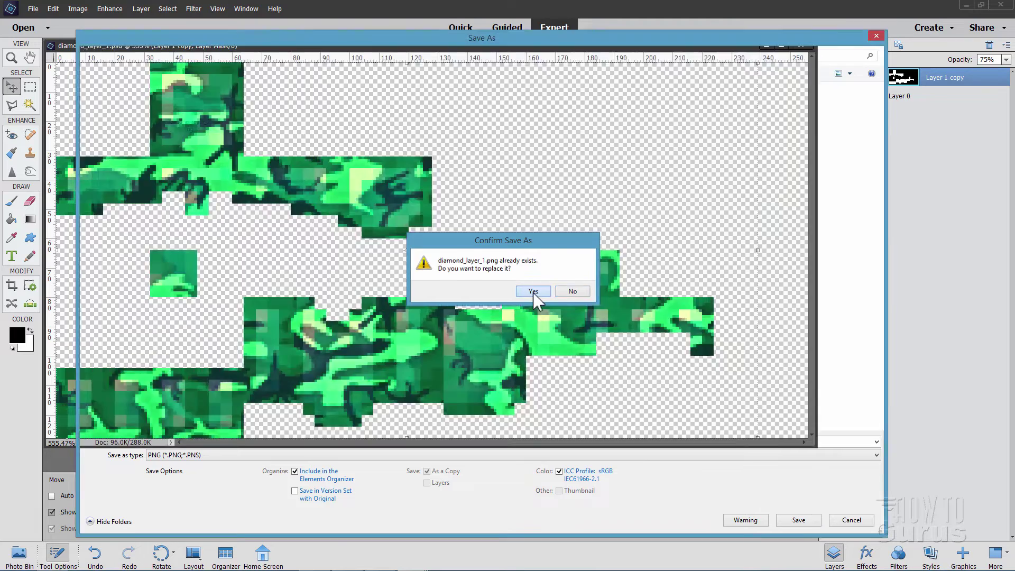
left_click(542, 185)
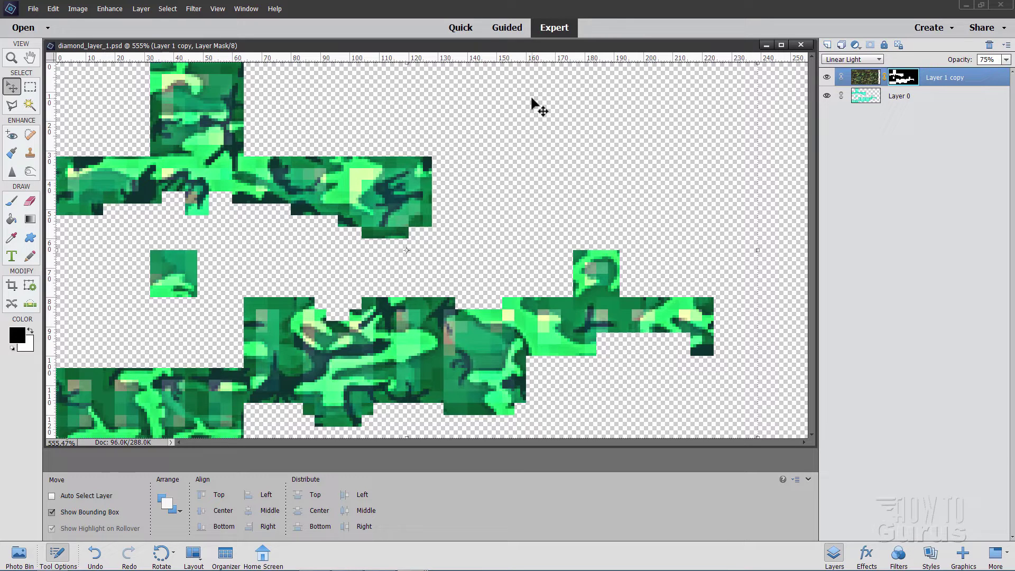
- Minimize the diamond_layer_2.png document window
left_click(19, 554)
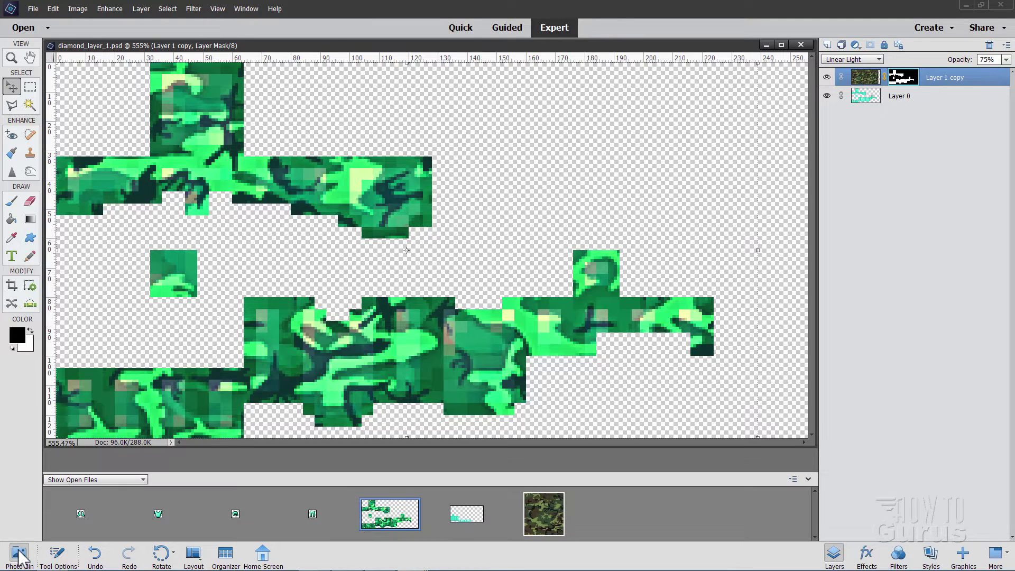
left_click(463, 524)
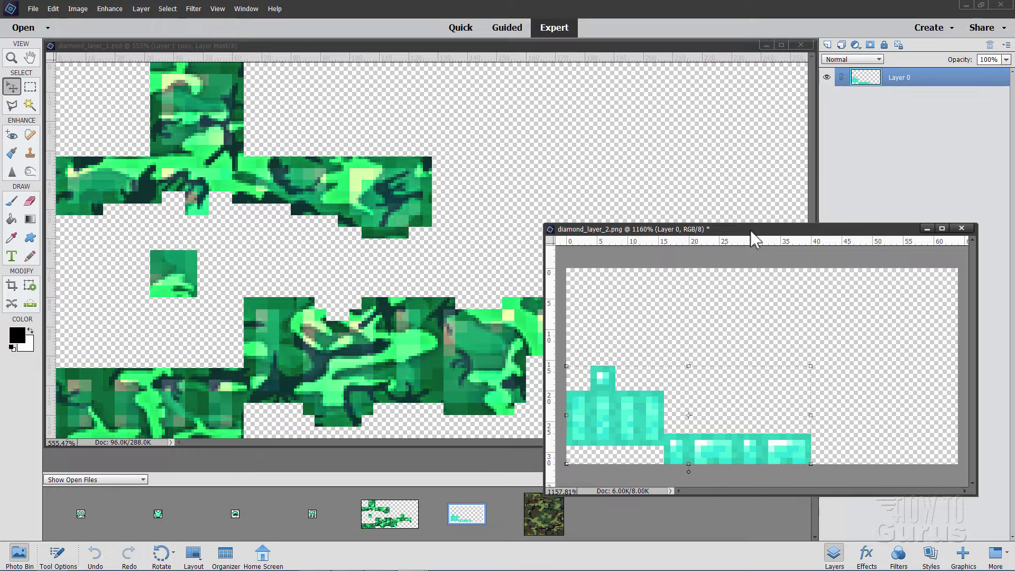
left_click_drag(750, 231, 686, 163)
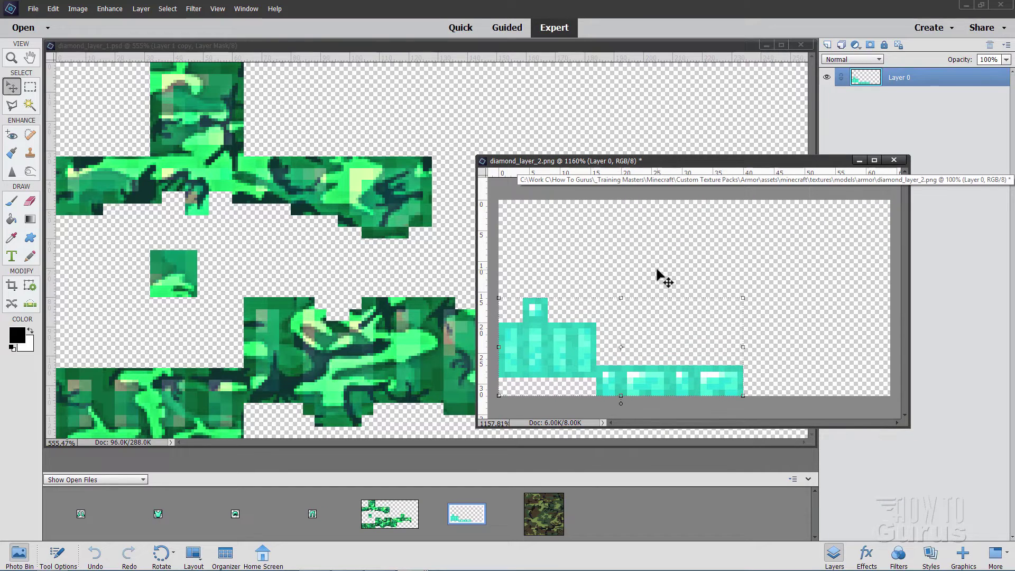
left_click(859, 160)
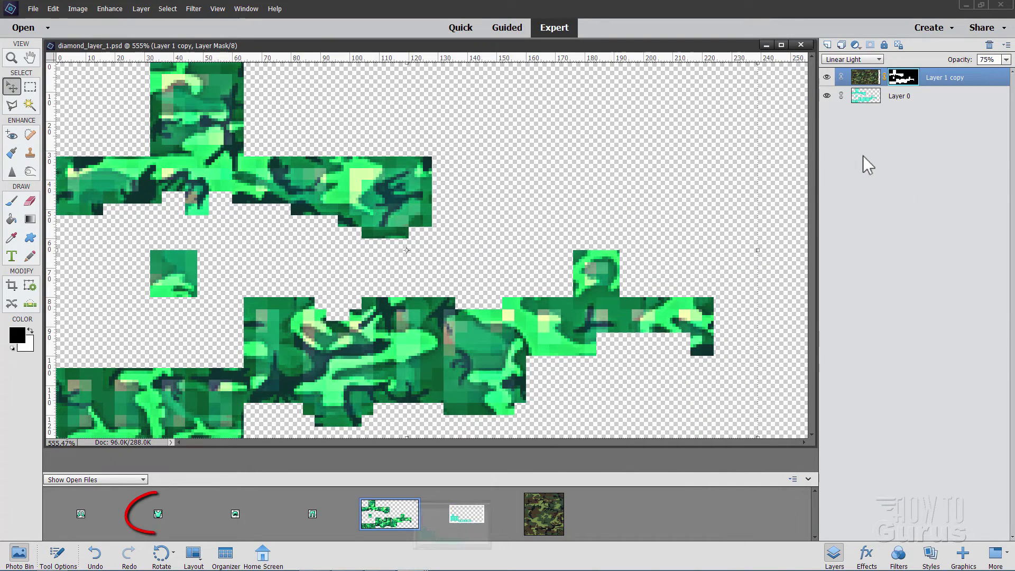
- Place diamond_chestplate.png and camouflage-33708_256.png side by side and minimize diamond_layer_1.psd
left_click(157, 513)
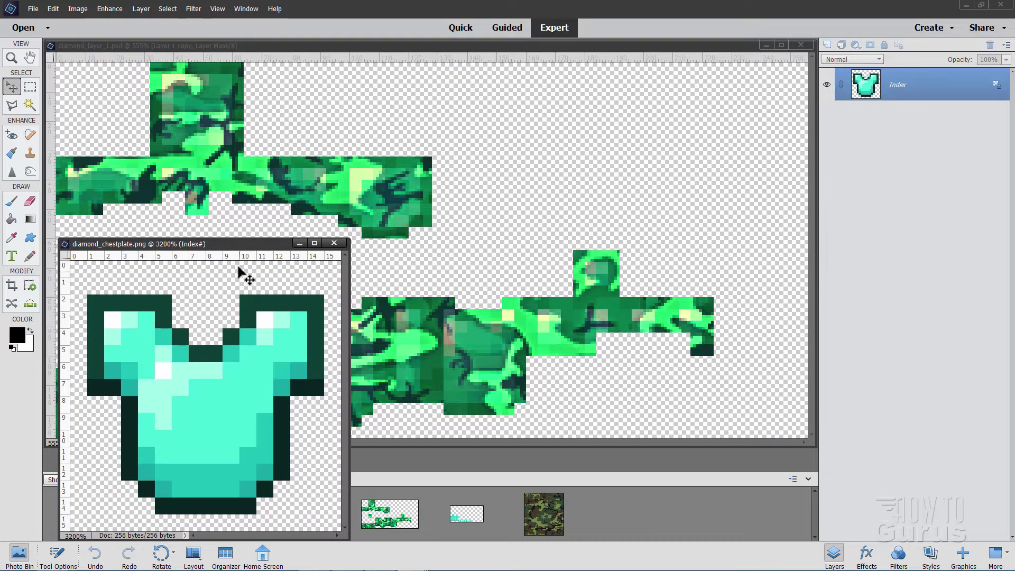
left_click_drag(238, 247, 492, 104)
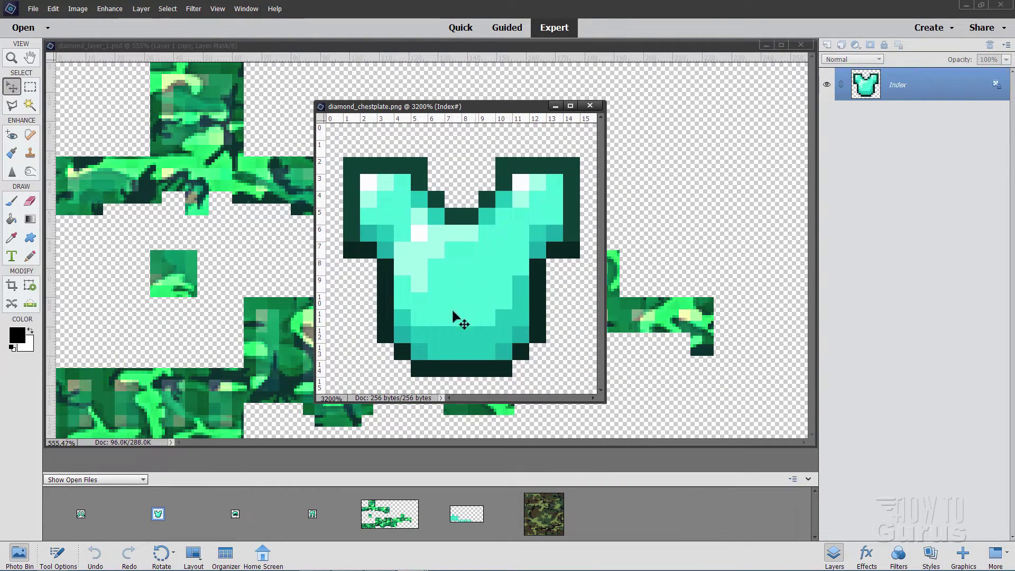
left_click(765, 45)
left_click_drag(491, 108, 468, 95)
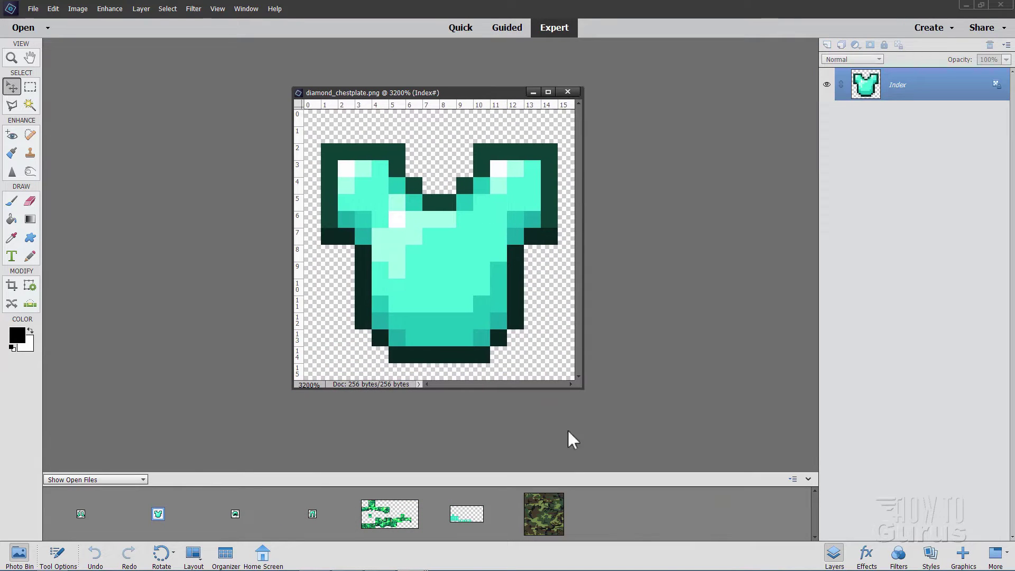
left_click(547, 520)
left_click_drag(776, 210, 786, 124)
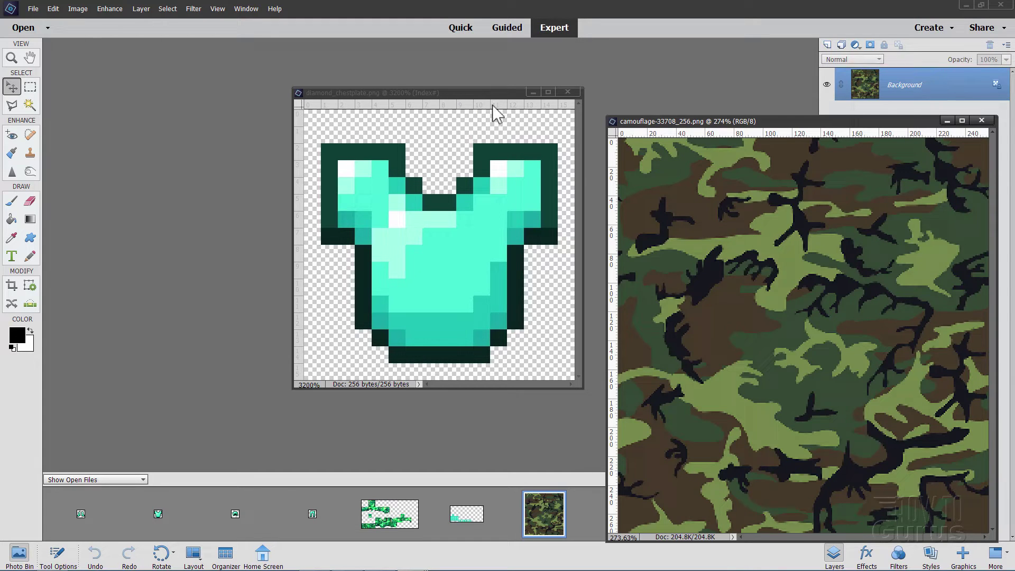
- Try copying the camo layer into the indexed-colour chestplate, dismiss the error, and activate the chestplate
left_click_drag(854, 92, 497, 217)
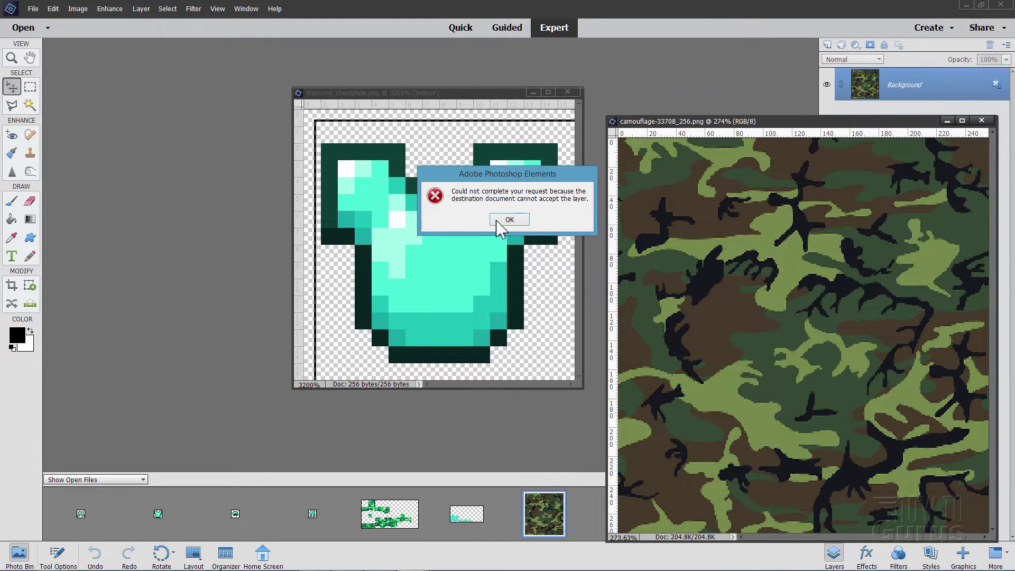
left_click(508, 220)
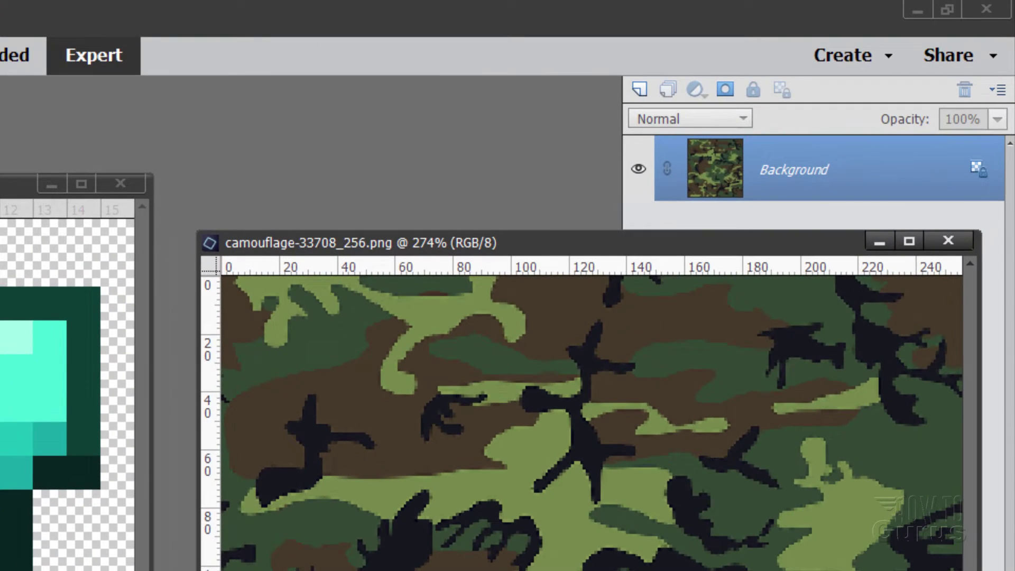
key("ctrl+Tab")
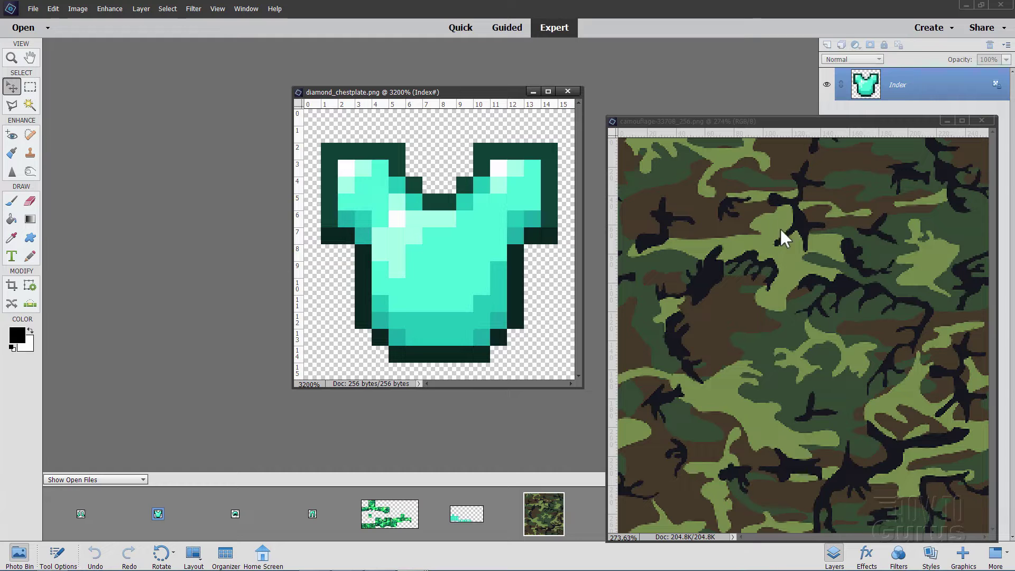
left_click_drag(462, 99, 415, 100)
- Convert diamond_chestplate.png to RGB Color mode
left_click(78, 8)
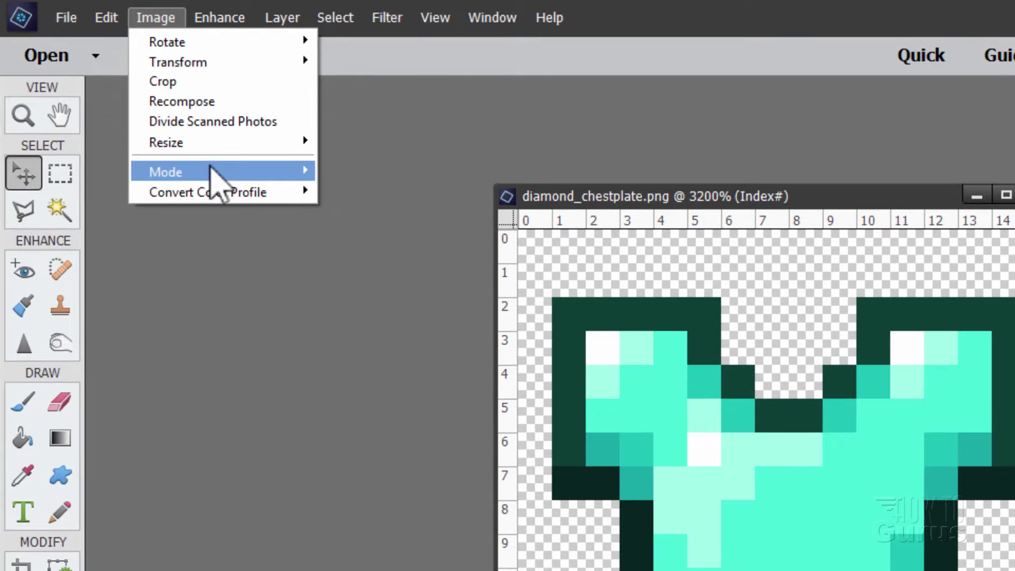
mouse_move(107, 85)
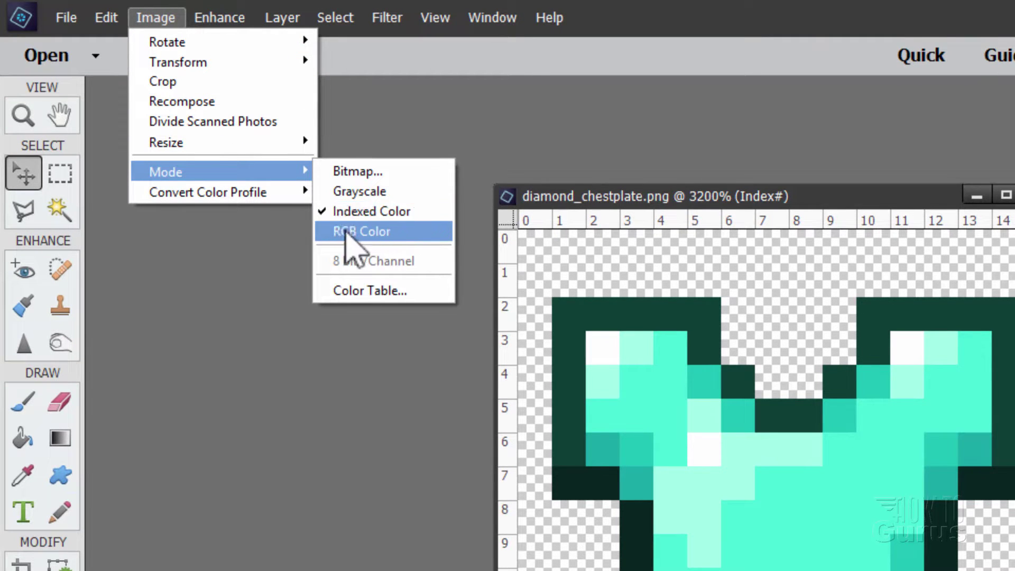
left_click(370, 231)
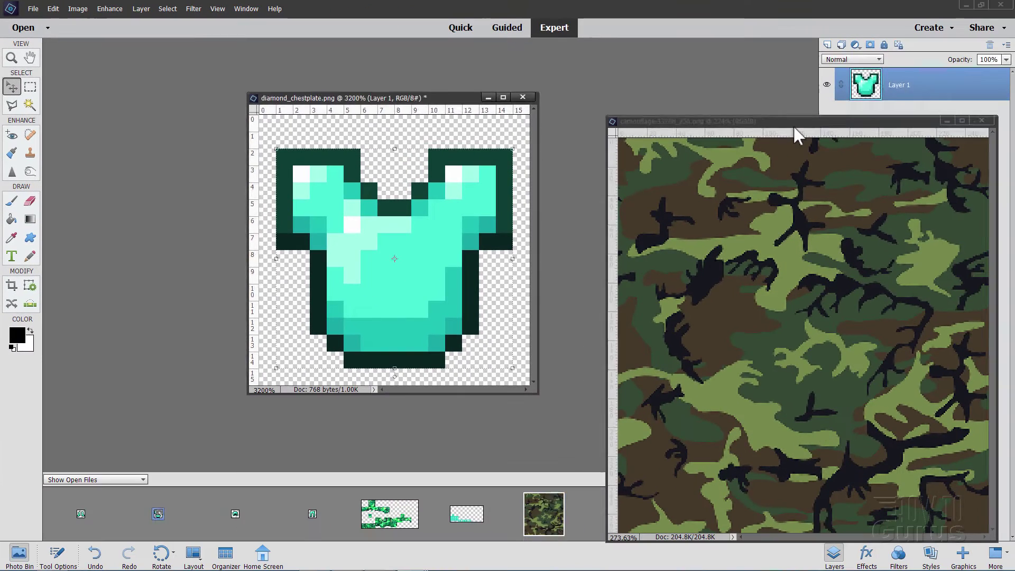
- Copy the camouflage layer into the chestplate as Layer 2, minimize the camo window, enlarge the document
left_click(796, 130)
left_click_drag(862, 94, 402, 191)
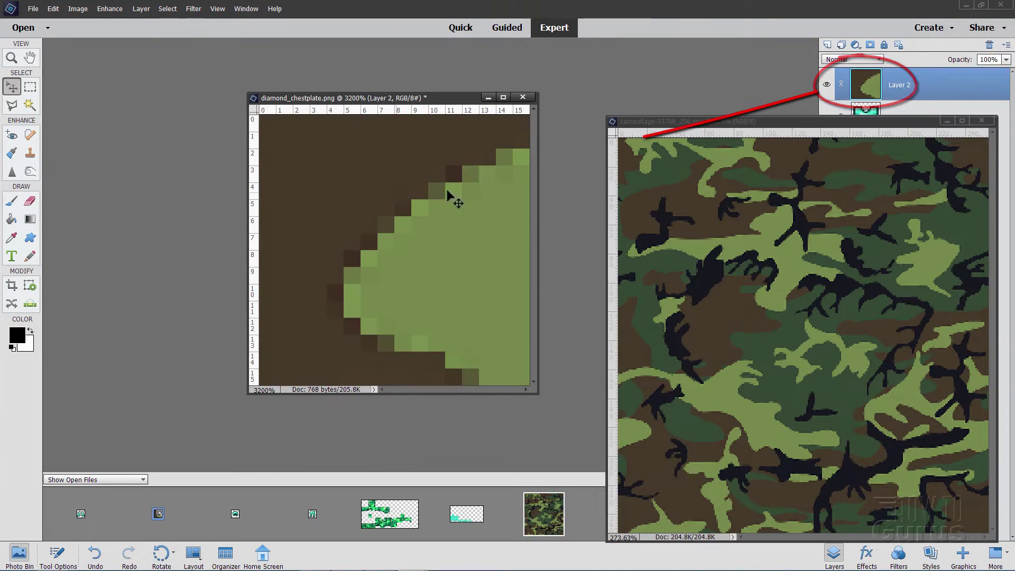
left_click(947, 121)
left_click_drag(417, 102, 383, 60)
left_click_drag(503, 349, 635, 434)
left_click(12, 57)
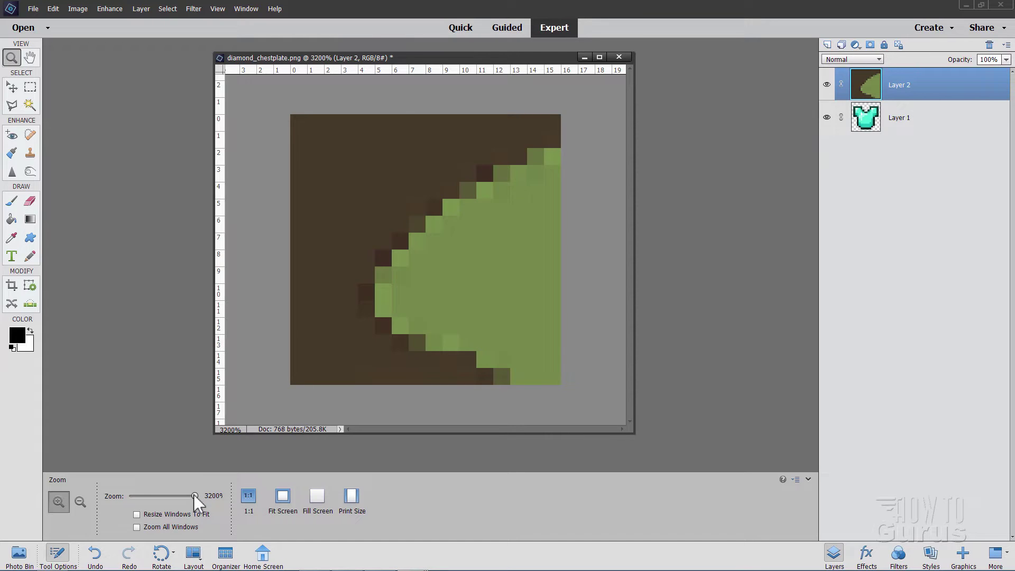
- Scale the camouflage Layer 2 down to cover the 16 × 16 canvas and commit
left_click_drag(193, 494, 162, 495)
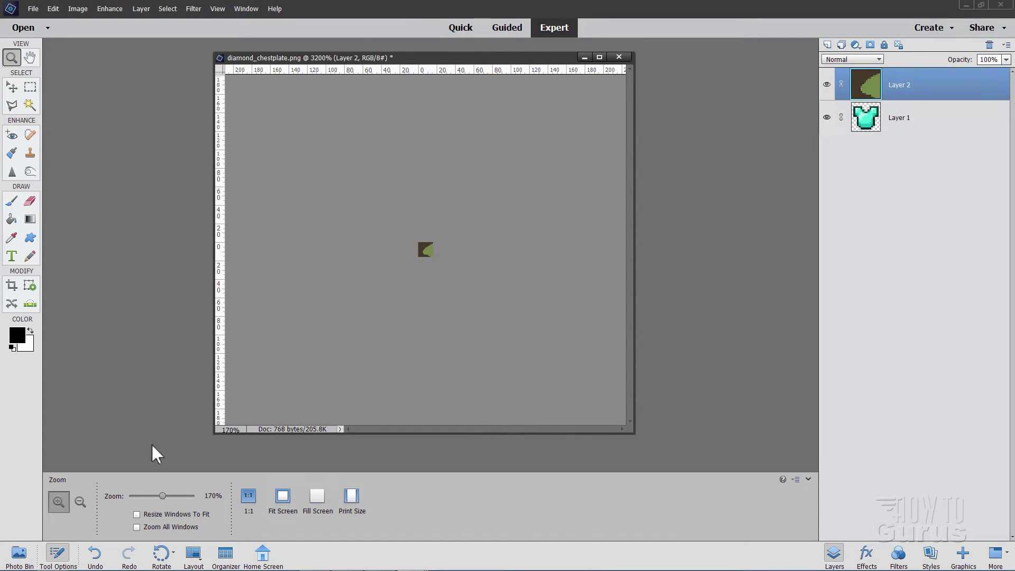
left_click(12, 88)
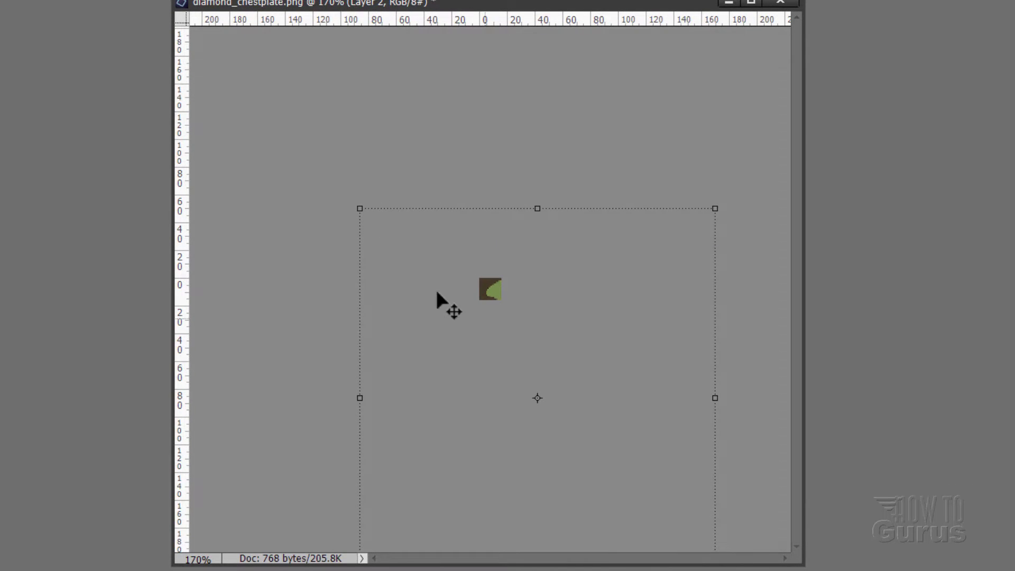
left_click_drag(359, 208, 426, 279)
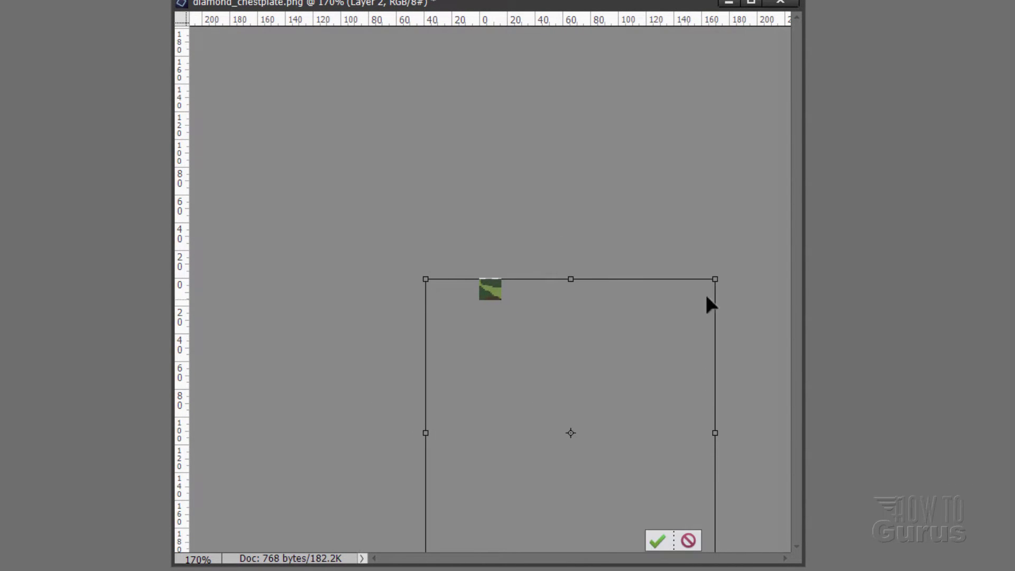
left_click_drag(717, 287, 546, 455)
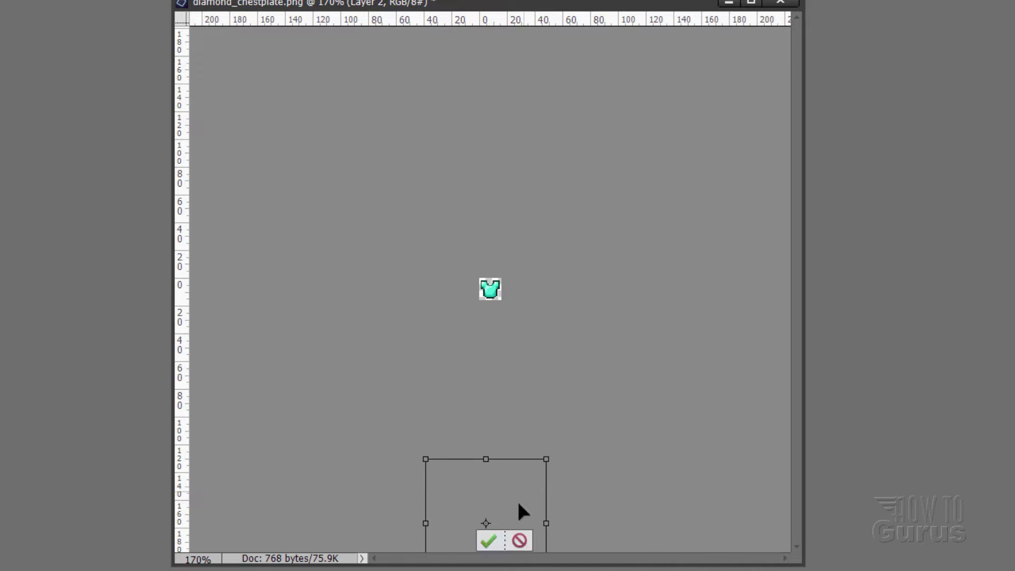
left_click_drag(521, 512, 518, 296)
left_click_drag(422, 272, 458, 286)
left_click_drag(575, 281, 522, 265)
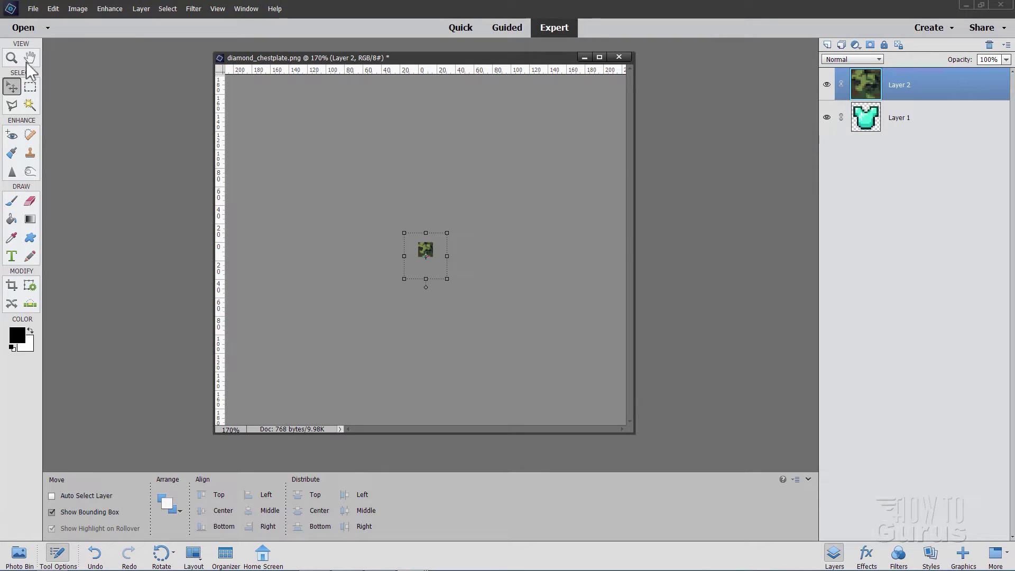
left_click(0, 1)
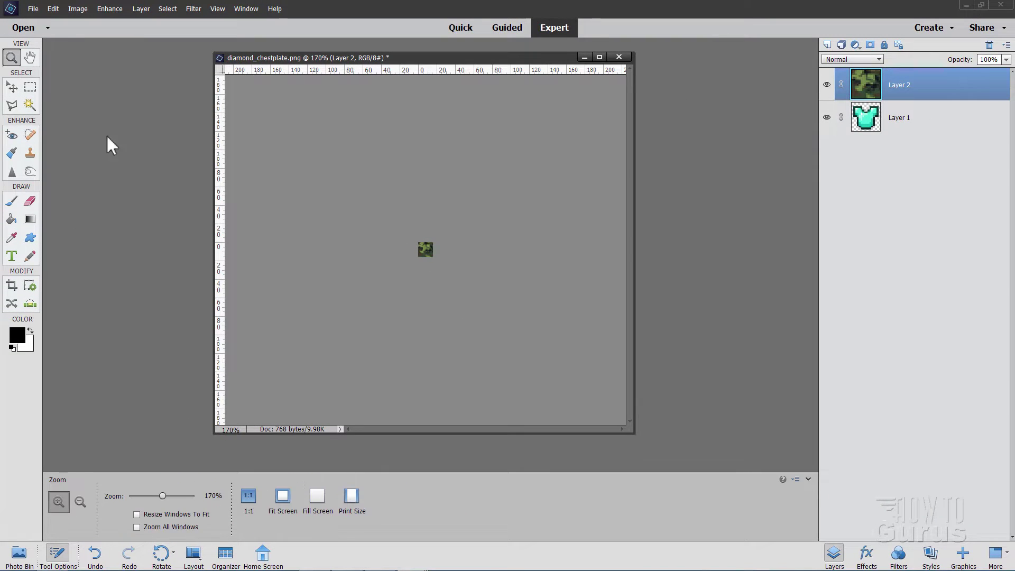
- Fit the chestplate image to the screen and enlarge its window
left_click(283, 498)
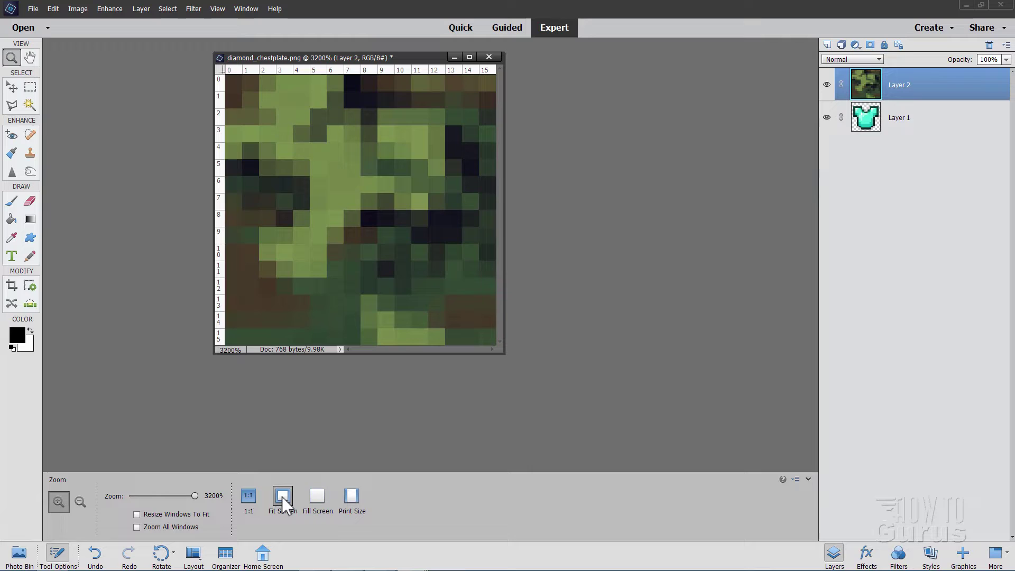
left_click_drag(505, 357, 607, 438)
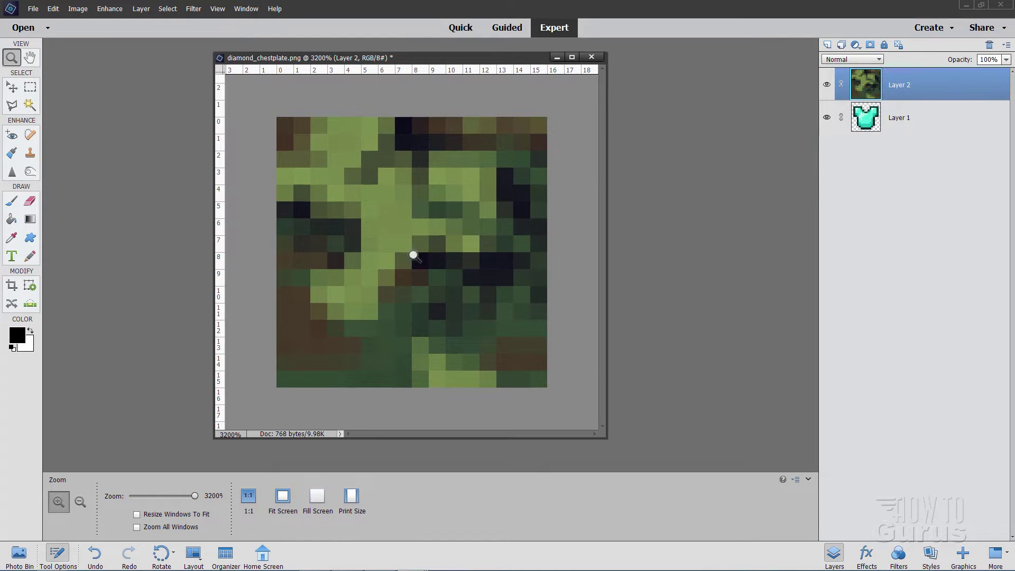
key("v")
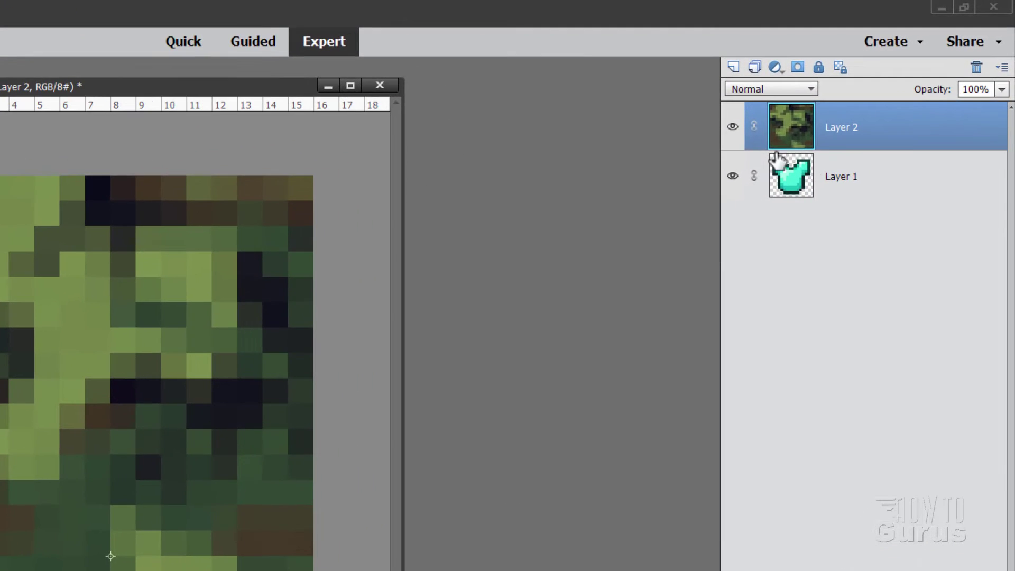
- Set the camo Layer 2 to Linear Light blend mode at 75% opacity
left_click(761, 89)
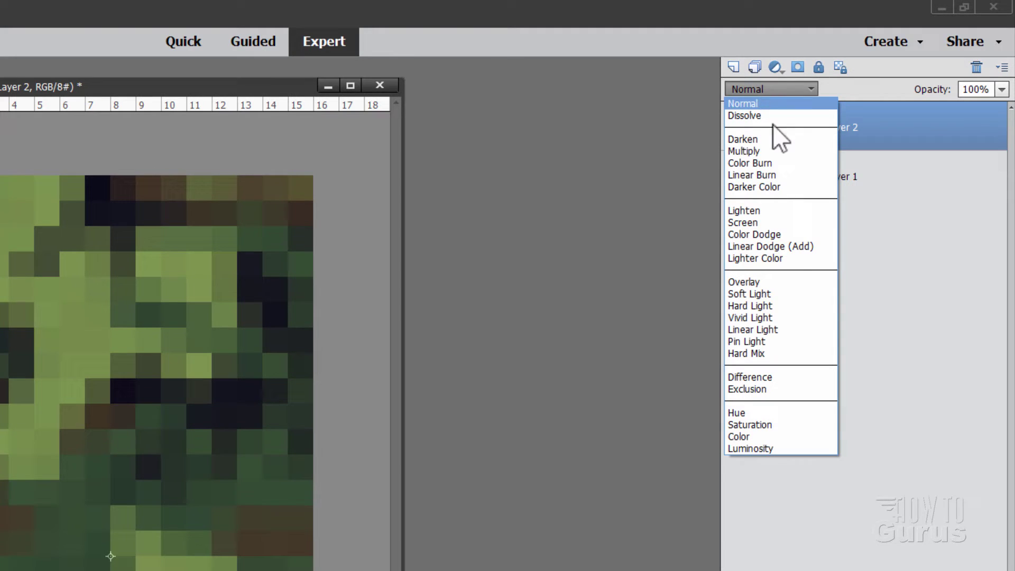
left_click(775, 329)
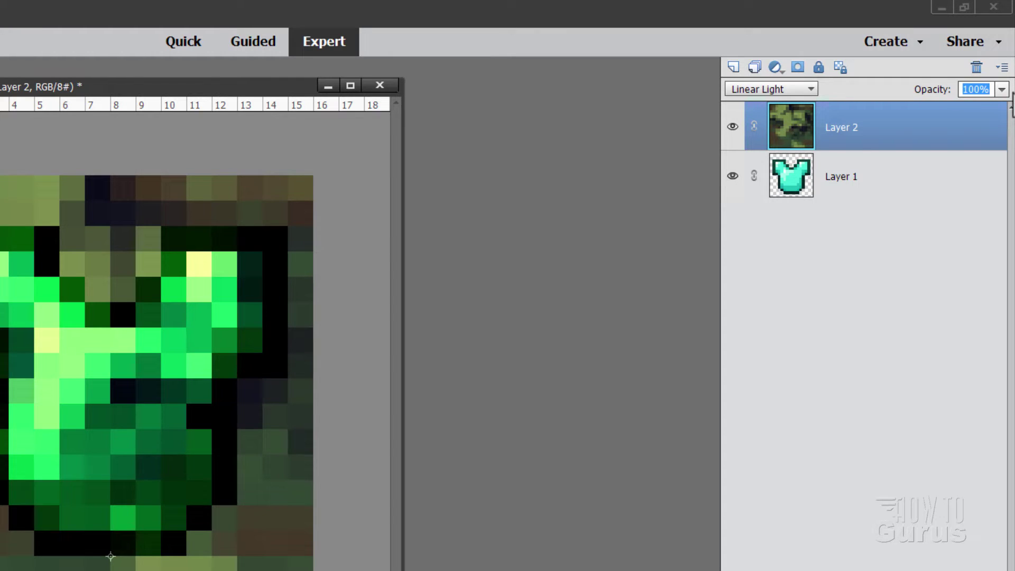
type("75")
- Mask Layer 2 to the chestplate shape using an inverted Magic Wand selection of Layer 1's background
left_click(865, 189)
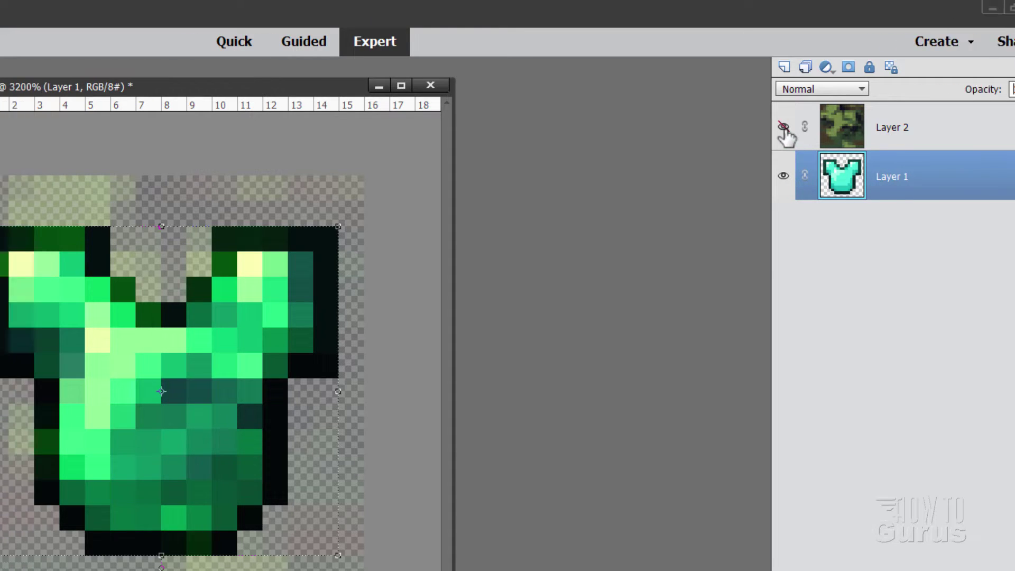
left_click(732, 127)
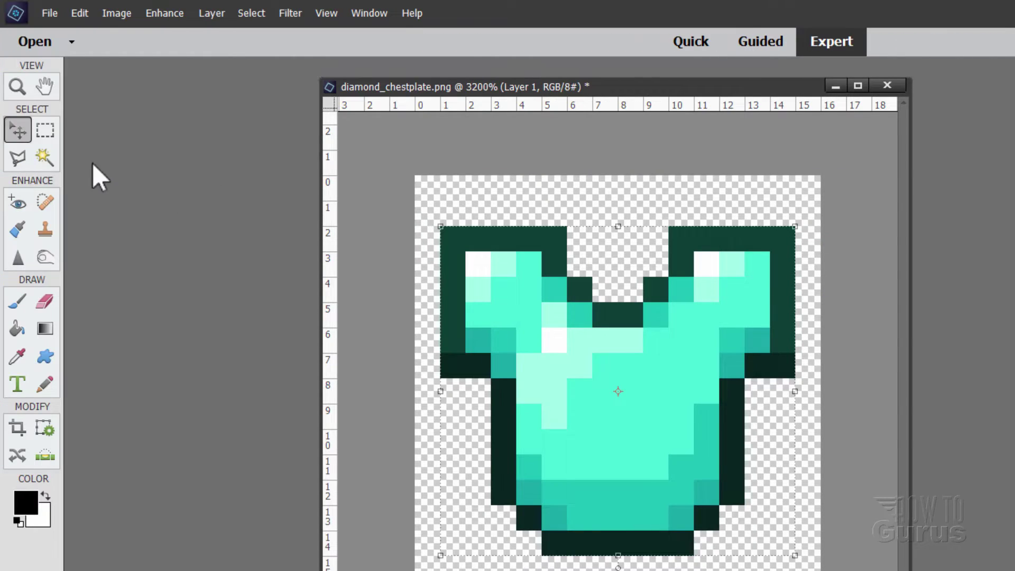
left_click(45, 157)
left_click(618, 225)
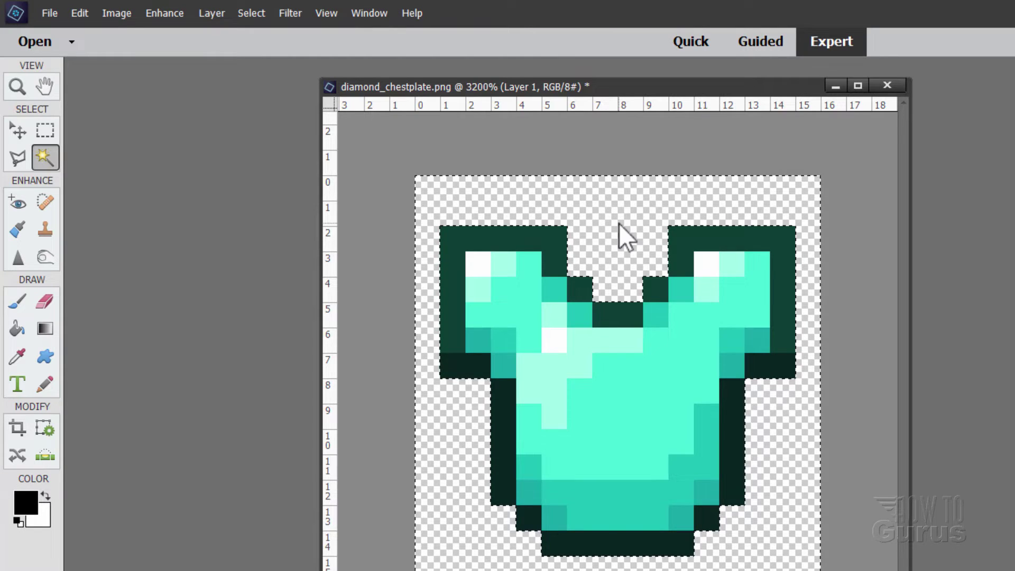
left_click(249, 14)
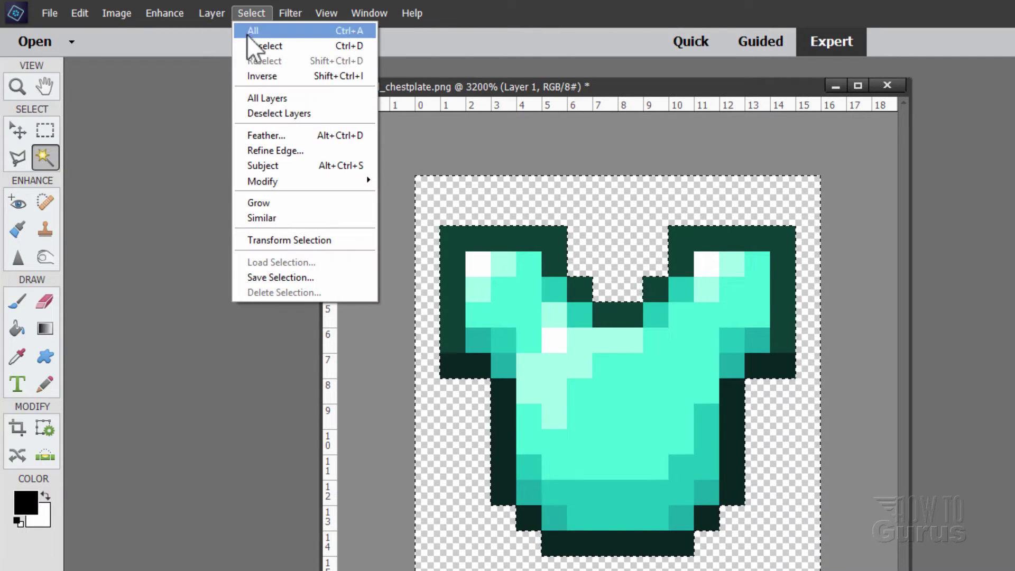
left_click(262, 75)
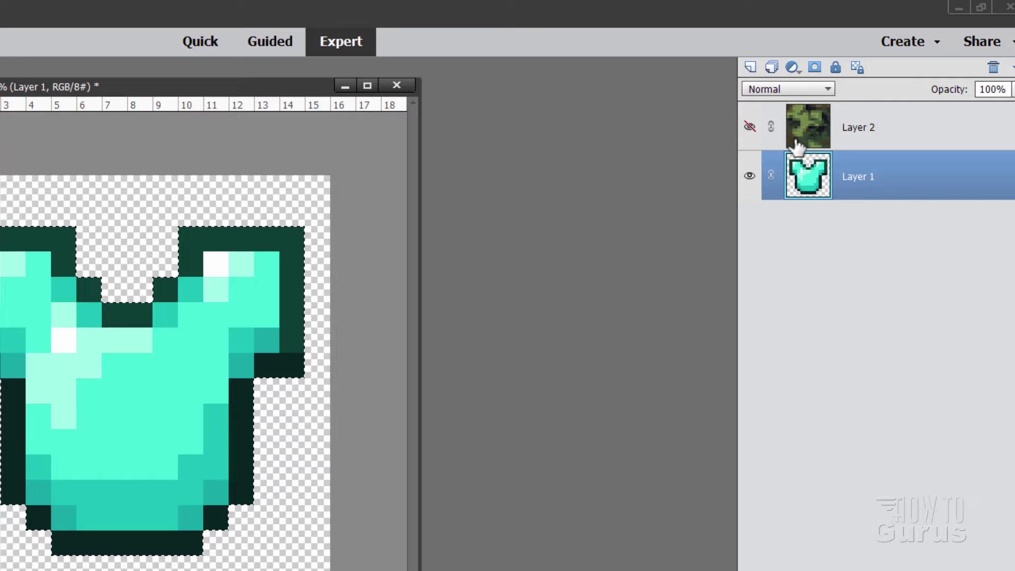
left_click(732, 126)
left_click(793, 136)
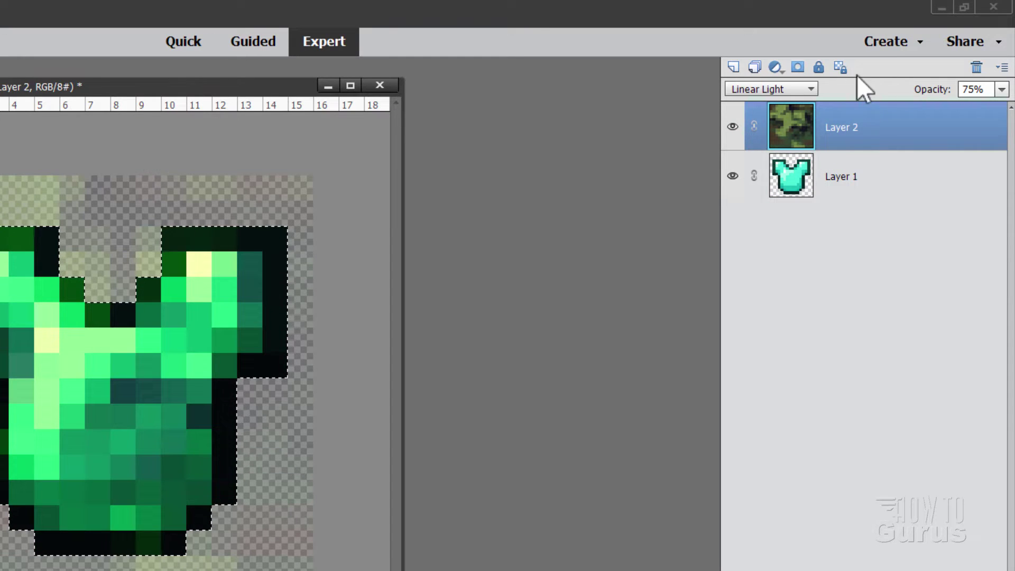
left_click(797, 67)
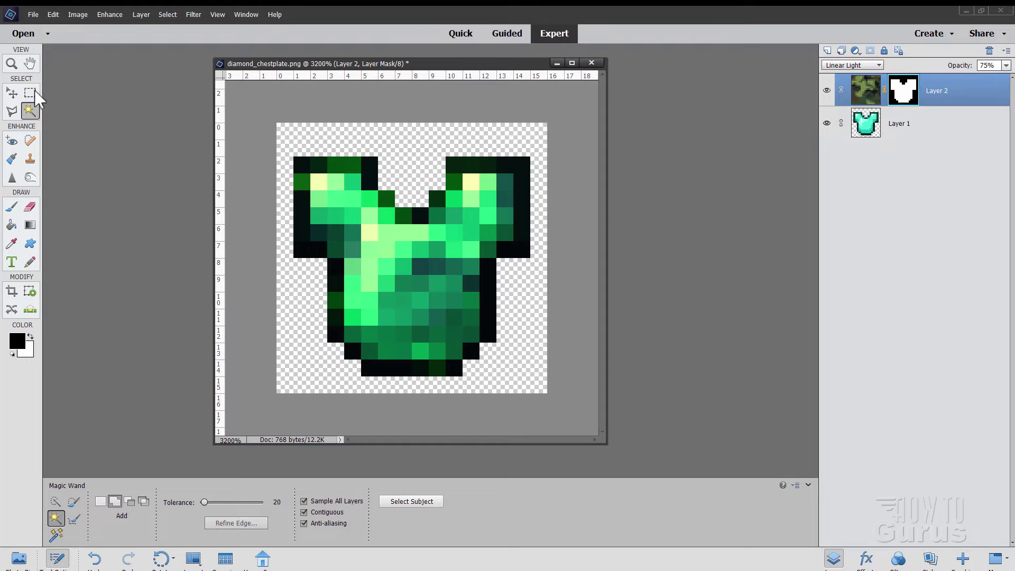
key("v")
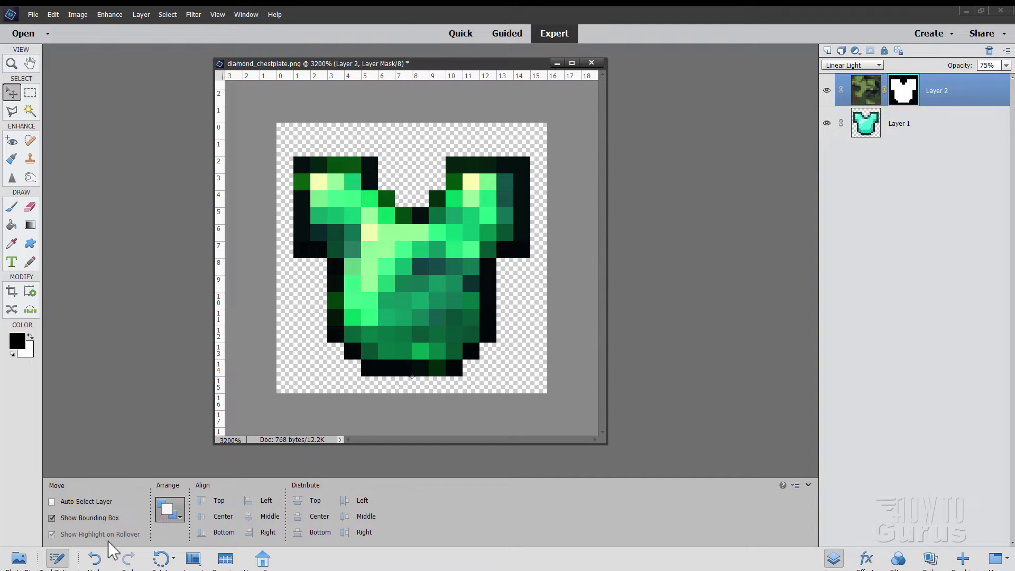
- Move the diamond_helmet.png window aside to reveal the chestplate
left_click(18, 558)
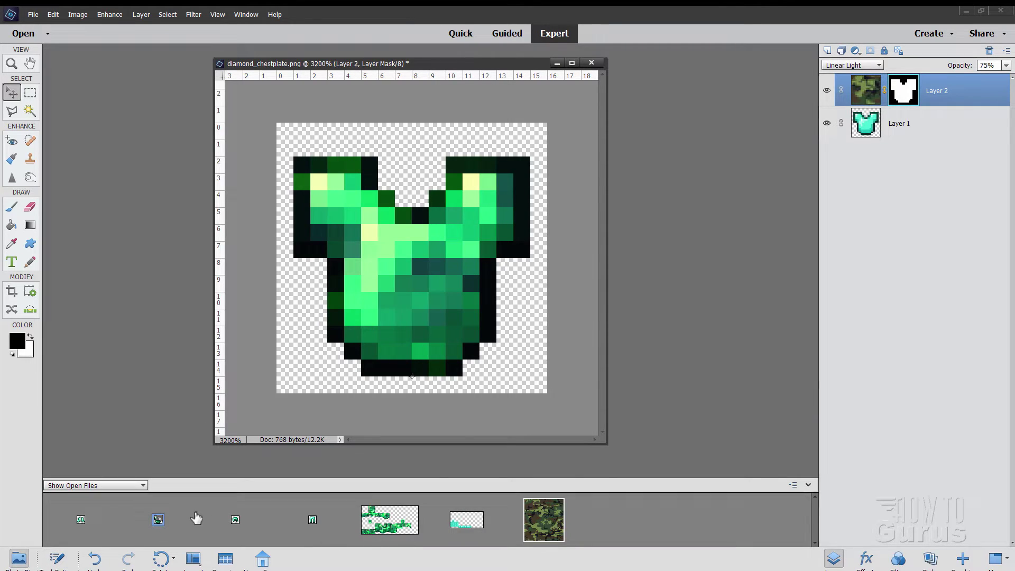
left_click(235, 519)
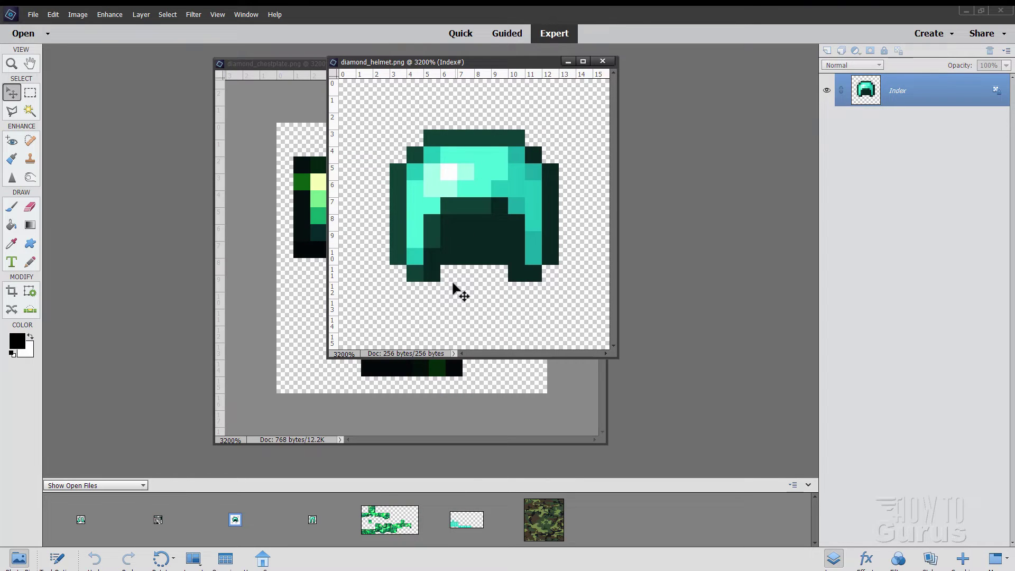
left_click_drag(489, 64, 764, 170)
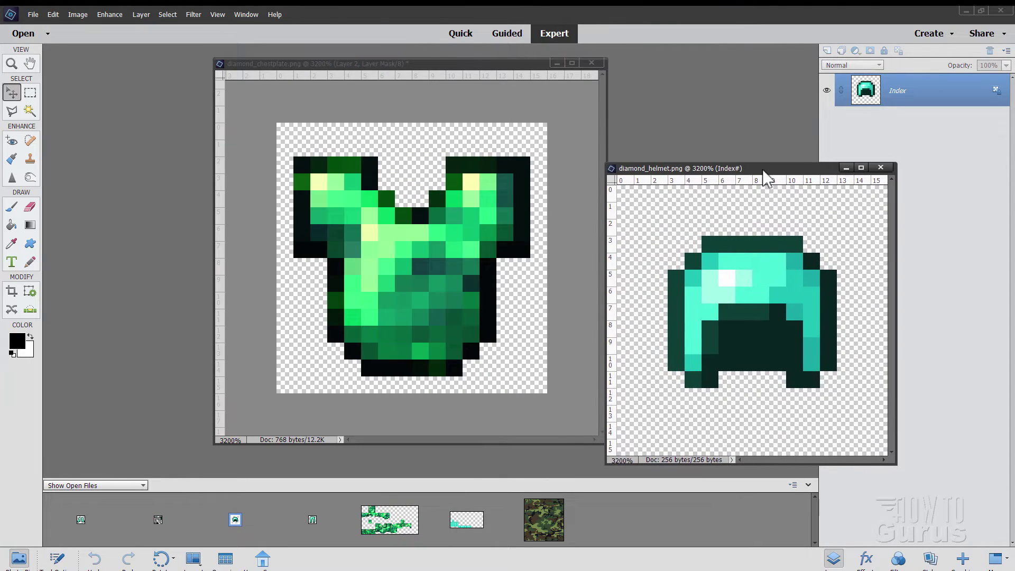
left_click(427, 64)
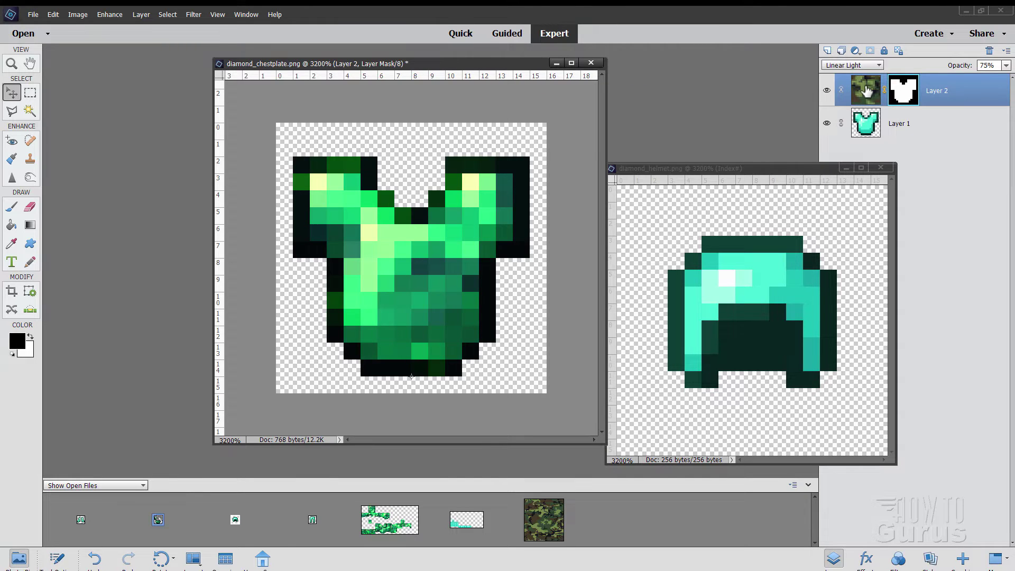
left_click(726, 174)
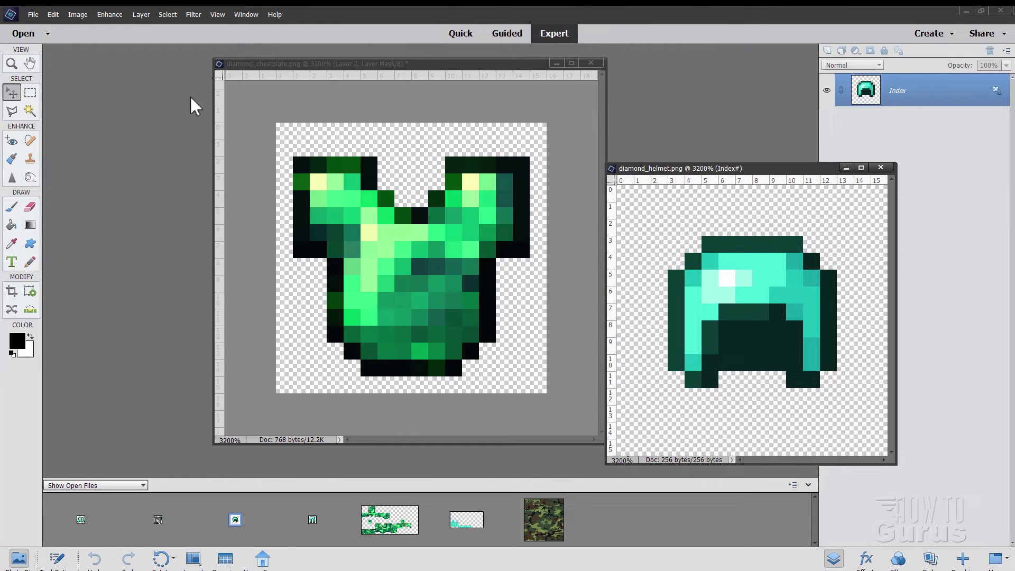
- Convert diamond_helmet.png from indexed colour to RGB Color
left_click(76, 14)
mouse_move(95, 92)
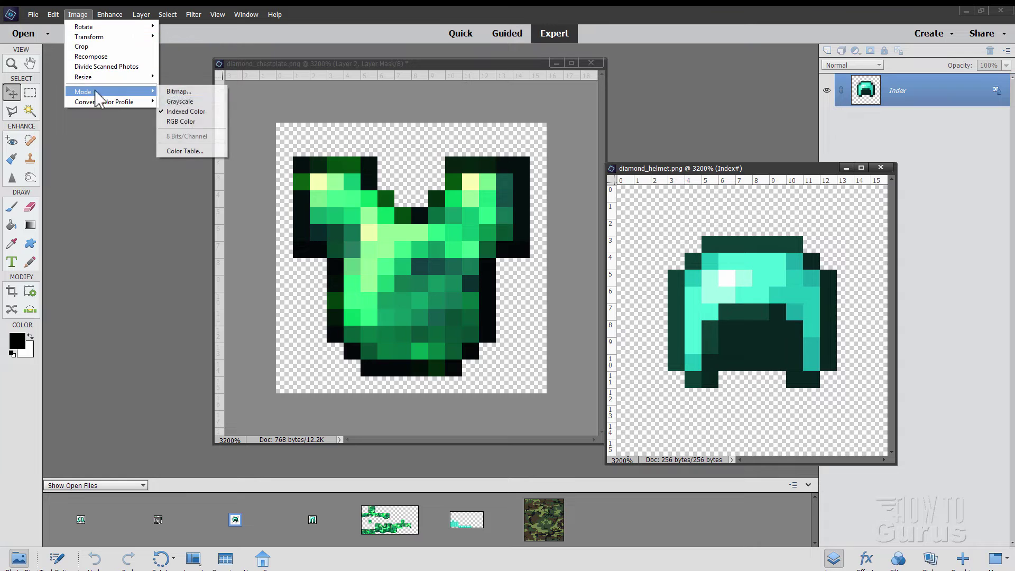
left_click(192, 121)
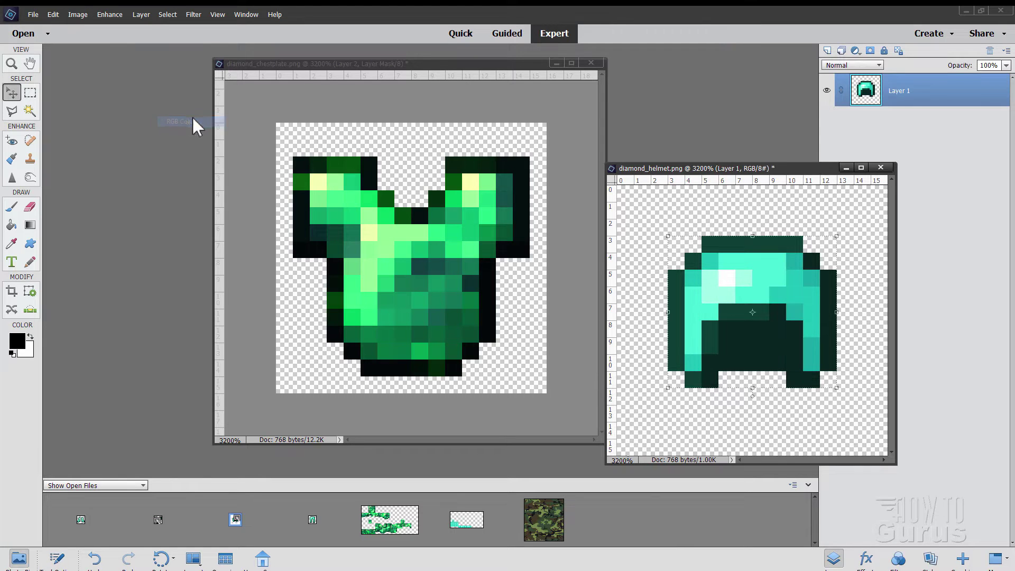
left_click(502, 98)
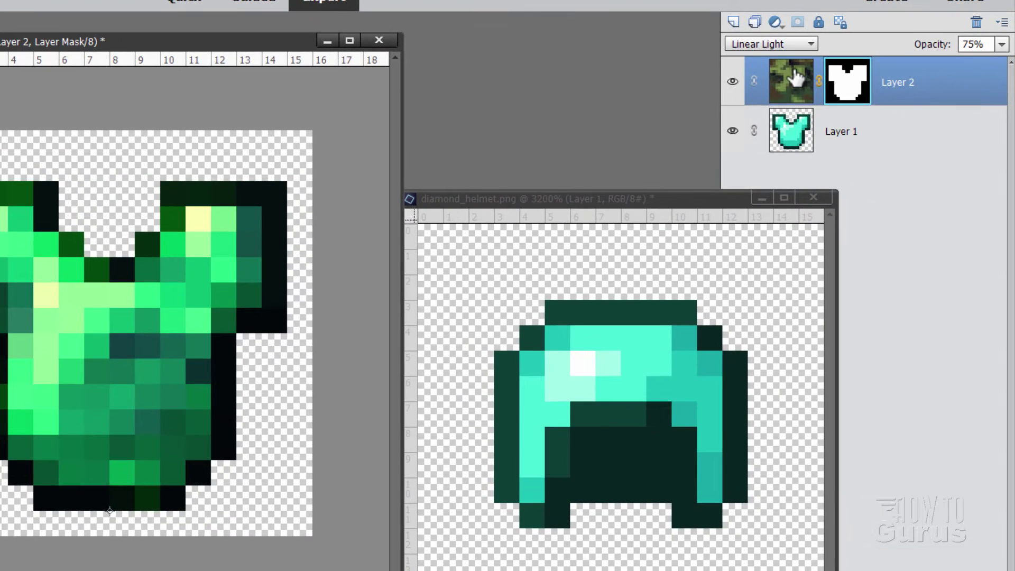
- Copy the camo layer into the helmet and delete its chestplate-shaped mask
left_click_drag(795, 79, 629, 309)
left_click_drag(698, 245, 674, 528)
left_click(847, 98)
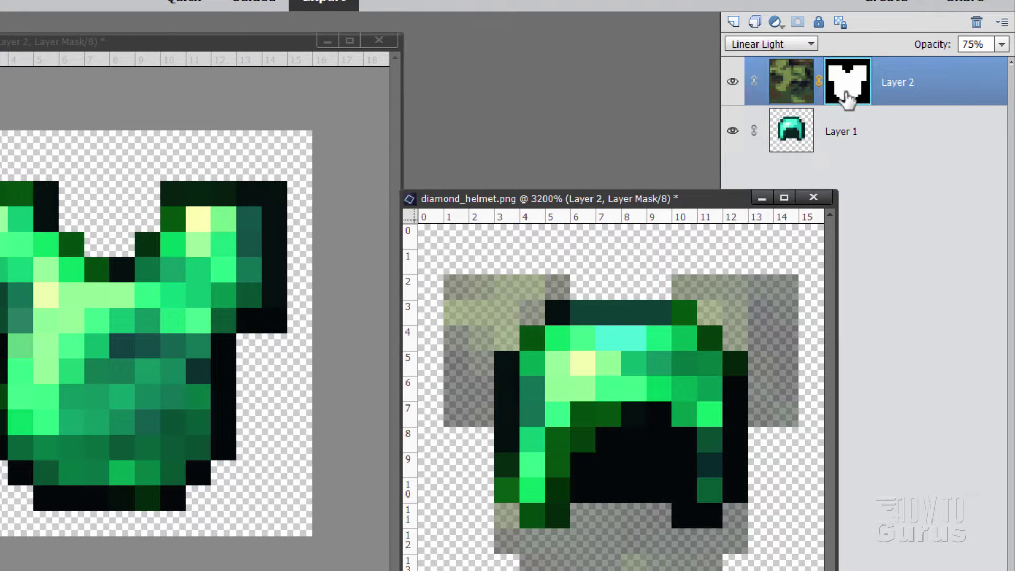
right_click(845, 92)
left_click(890, 131)
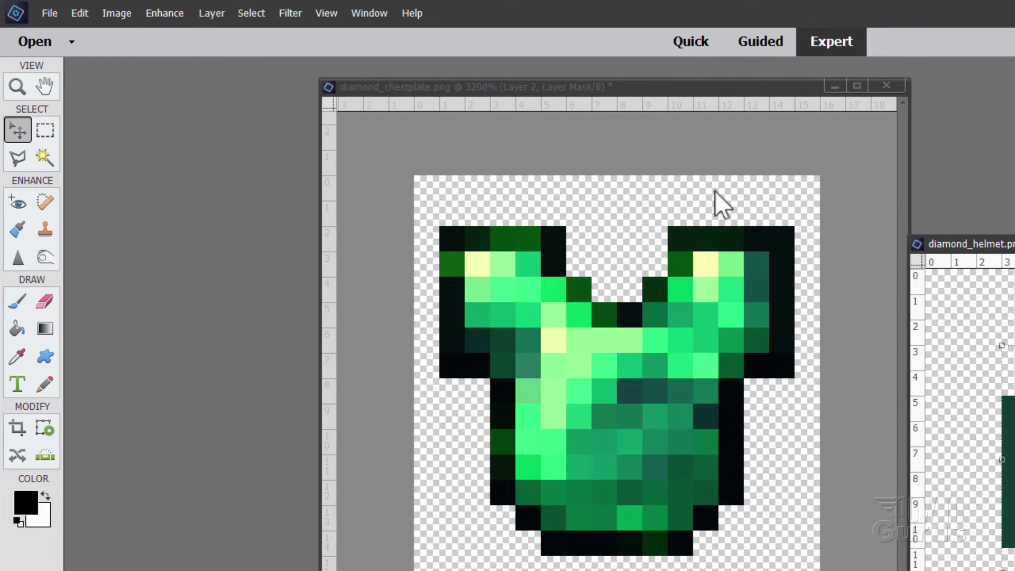
- Mask the helmet's camo layer to the helmet shape using an inverted Magic Wand selection
left_click(52, 156)
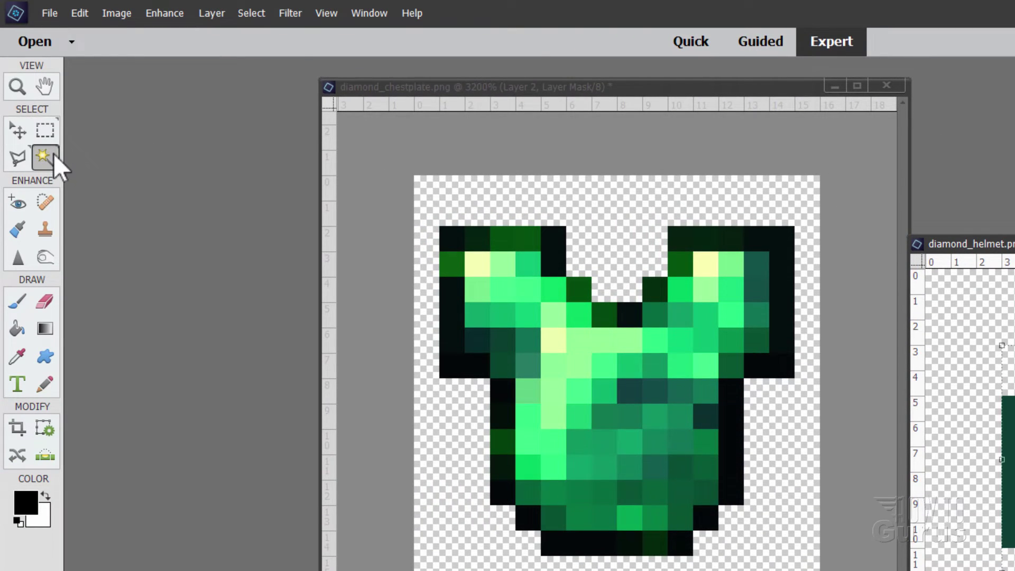
left_click(958, 326)
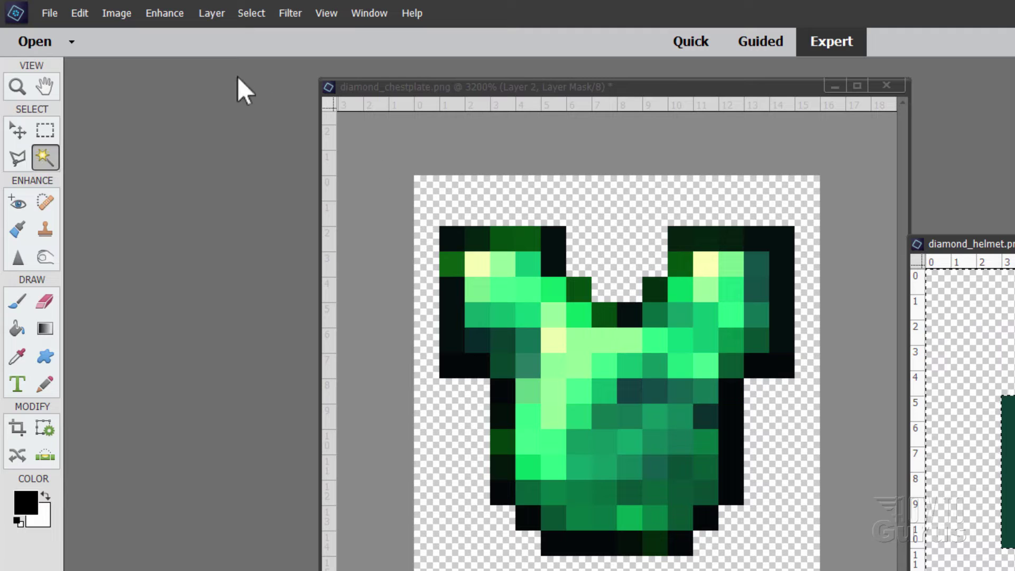
left_click(214, 15)
mouse_move(251, 13)
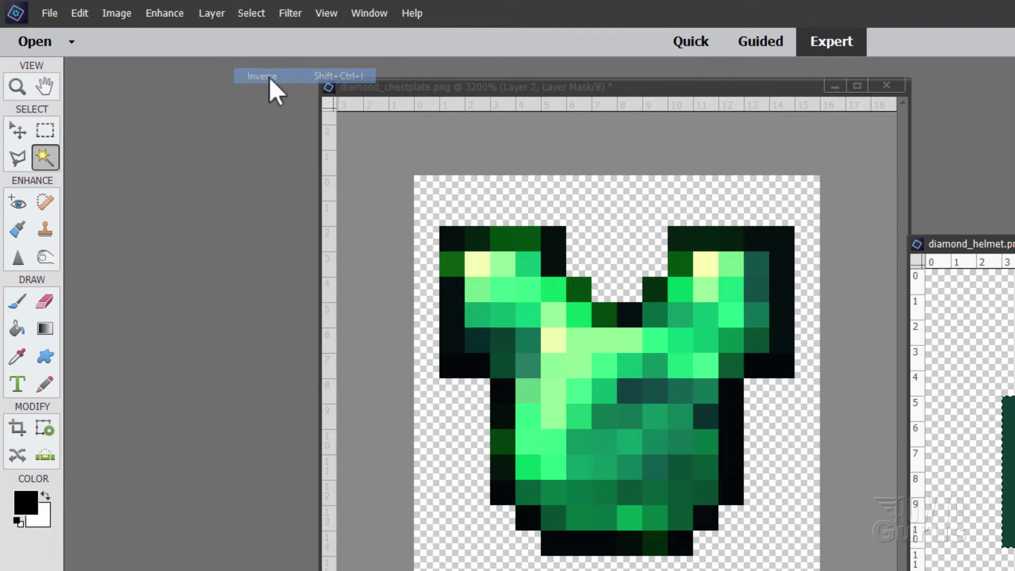
left_click(270, 78)
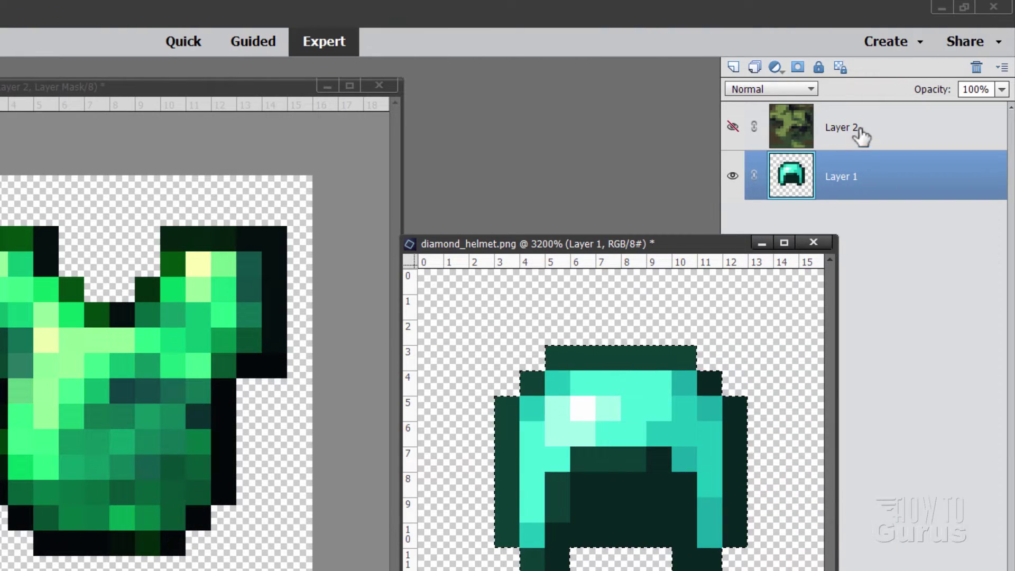
left_click(859, 132)
left_click(732, 126)
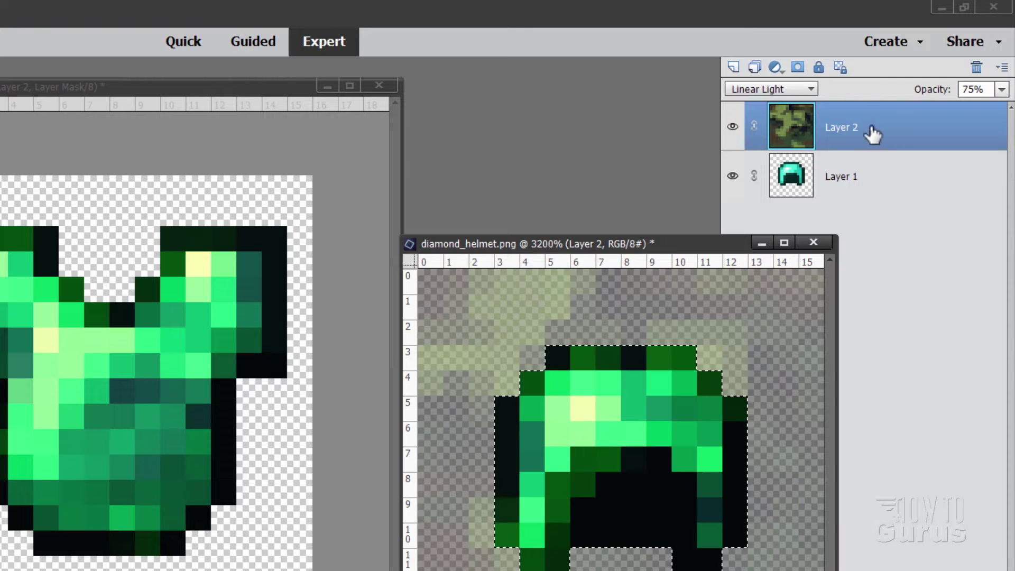
left_click(798, 67)
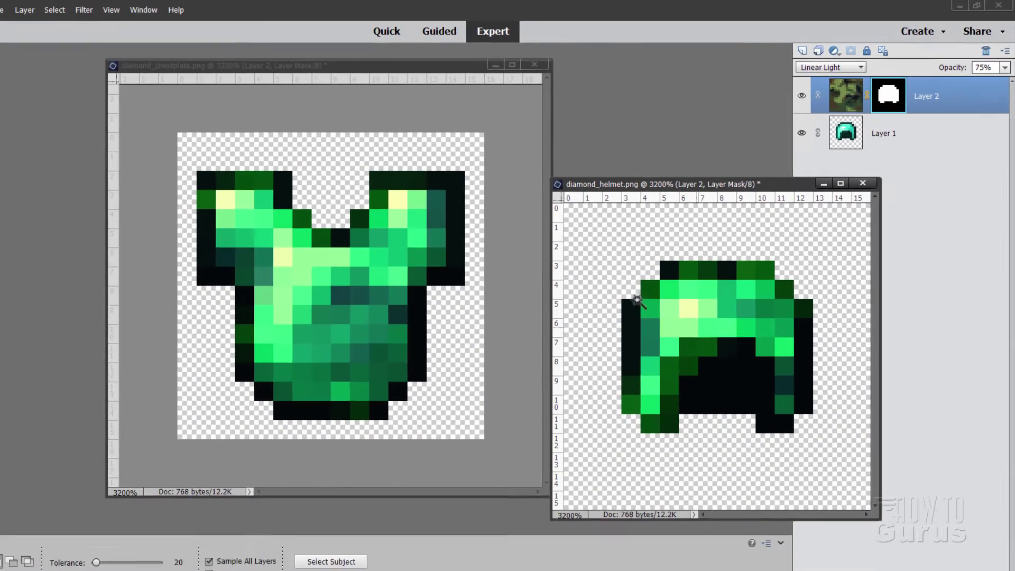
- Save the camo chestplate as diamond_chestplate.psd
left_click(12, 87)
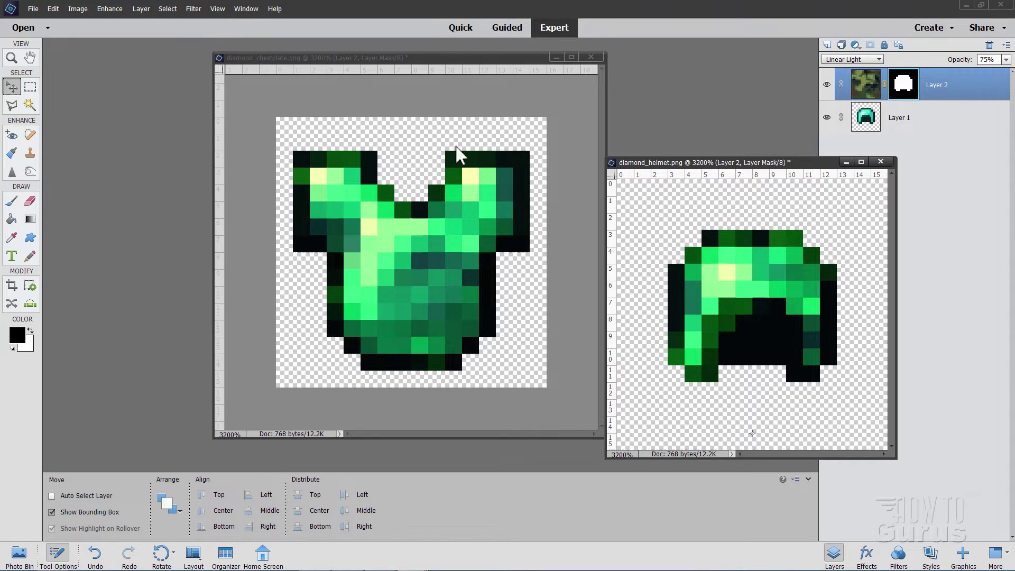
left_click(402, 59)
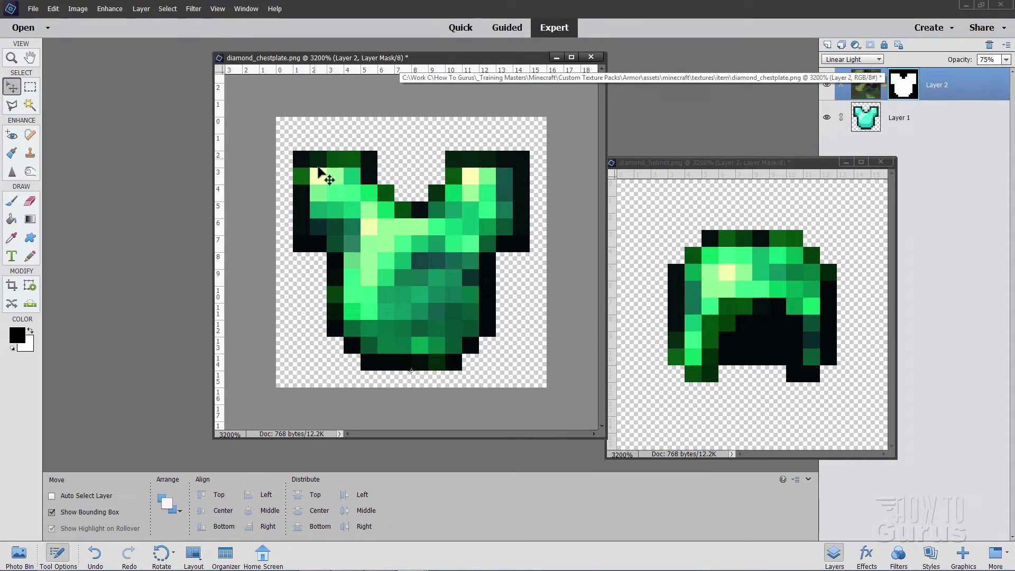
key("ctrl+s")
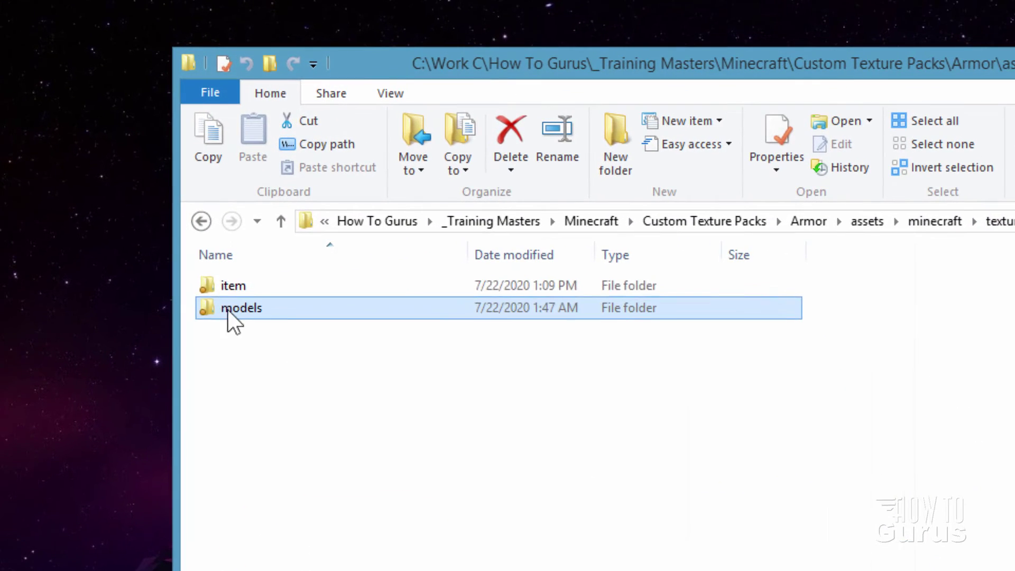
- Check the item and models/armor texture folders for PSD copies, then return to the Armor pack folder
double_click(249, 205)
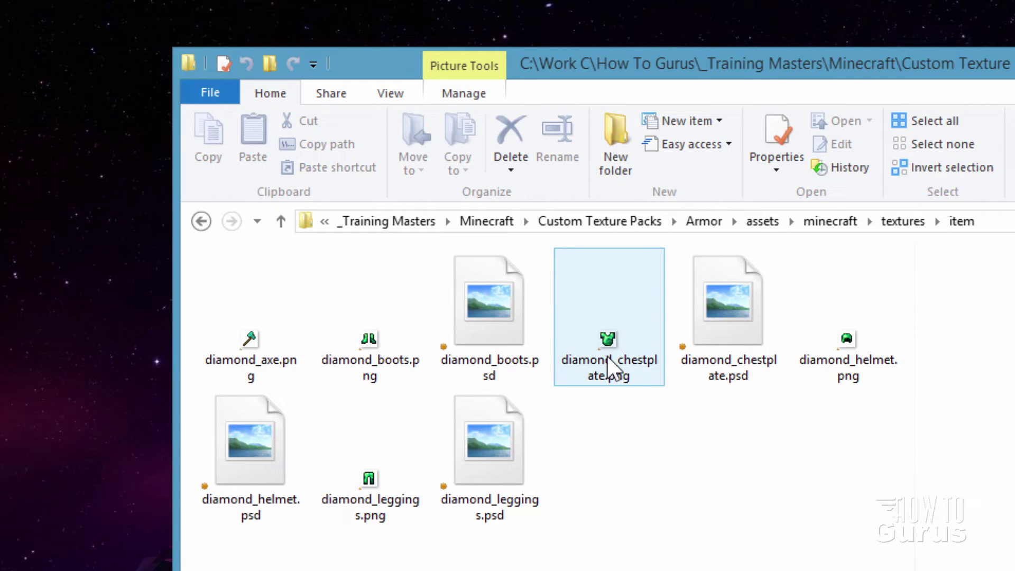
left_click(905, 222)
left_click(241, 308)
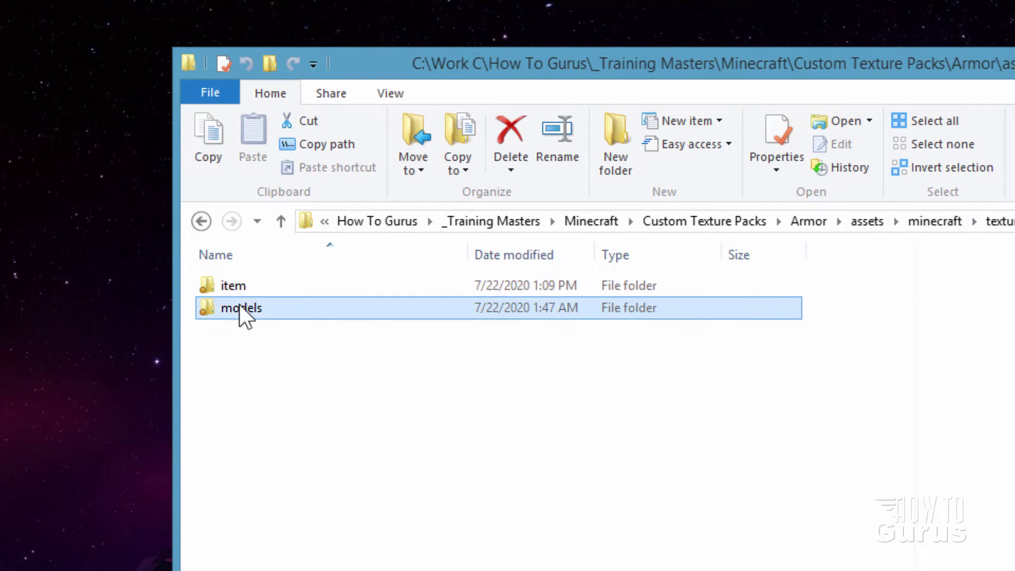
double_click(239, 307)
double_click(236, 289)
left_click(374, 354)
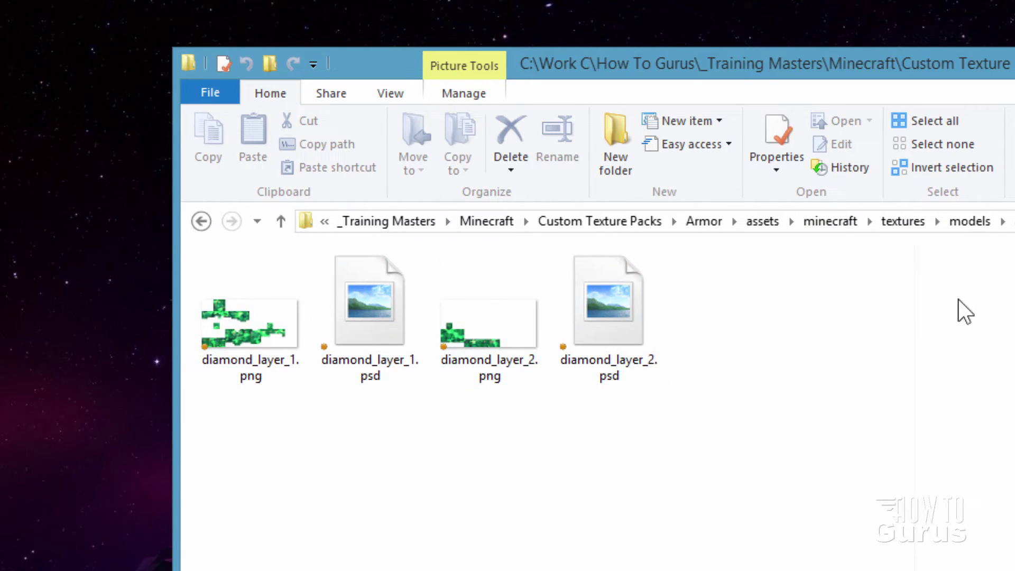
left_click(711, 222)
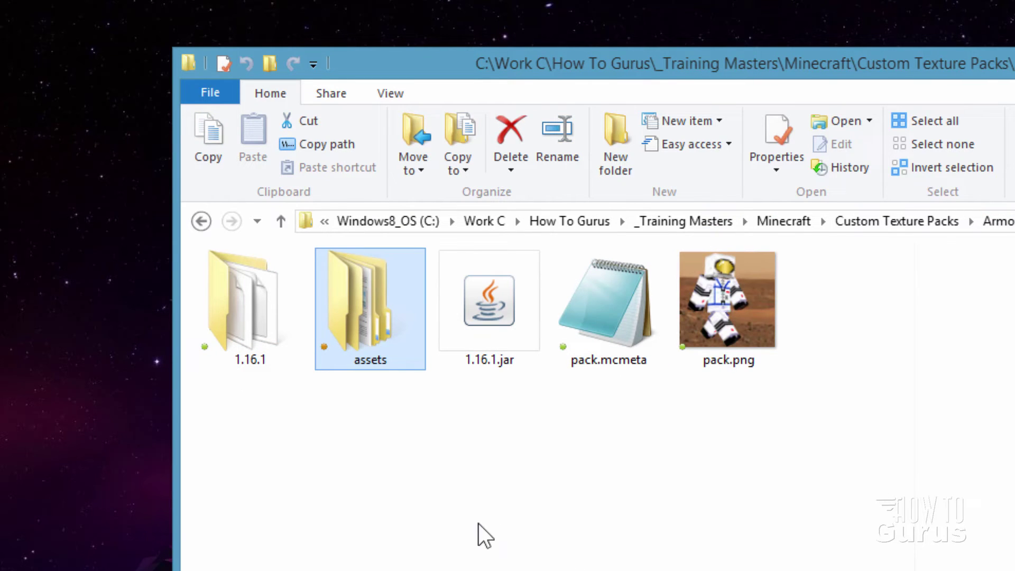
- Preview pack.png, then open pack.mcmeta showing description "Camo Armor" and pack_format 5
left_click(711, 332)
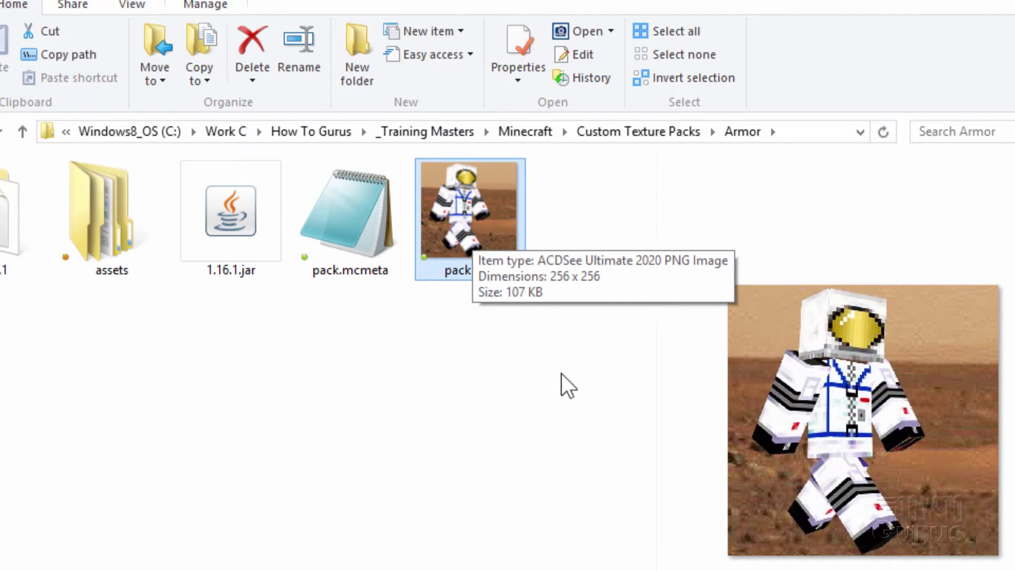
left_click(360, 239)
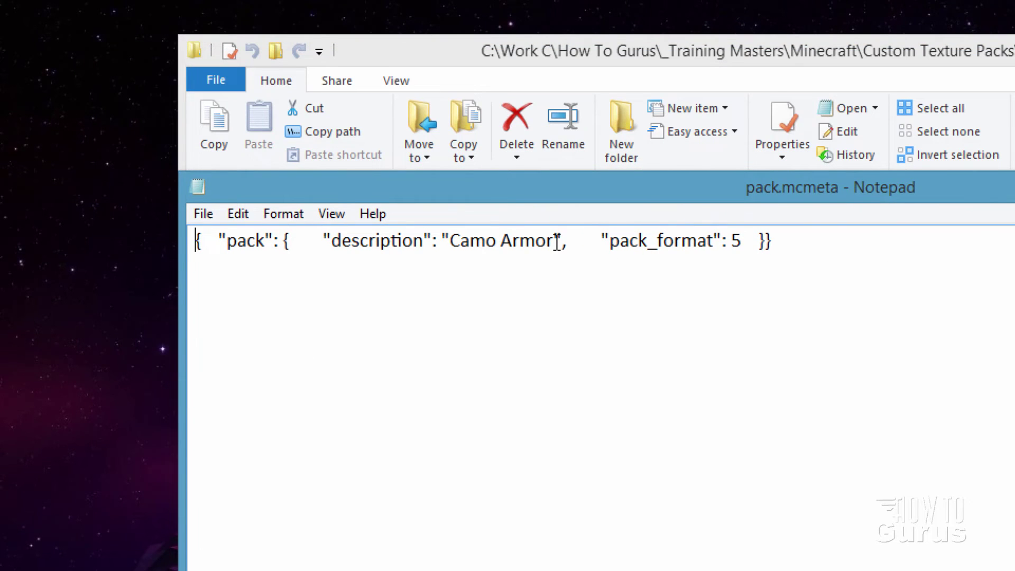
- Review the "Camo Armor" description line in pack.mcmeta and close Notepad unchanged
left_click_drag(557, 242, 439, 258)
left_click(521, 242)
left_click_drag(773, 241, 181, 248)
left_click(488, 277)
key("alt+F4")
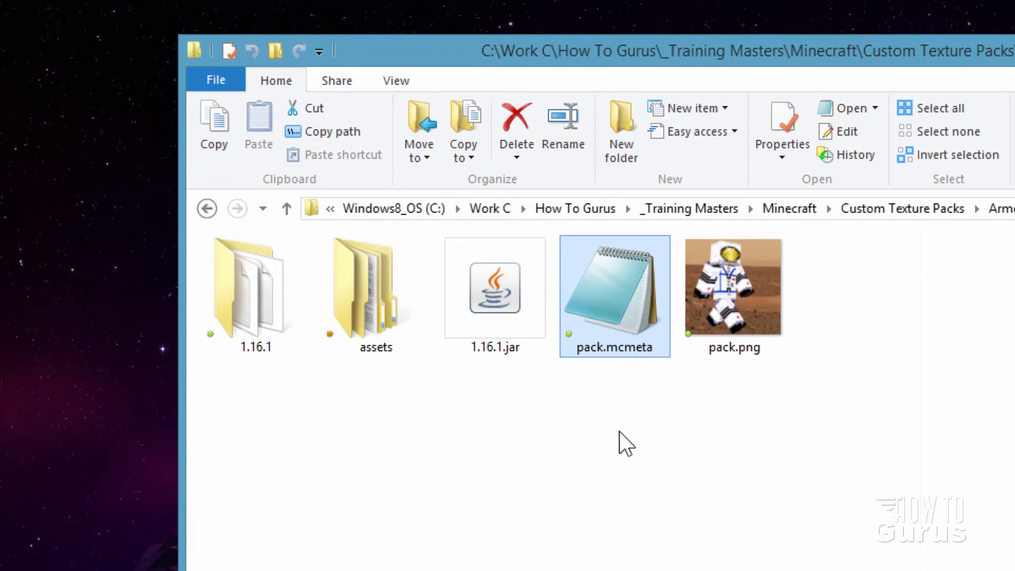
- Compress the assets folder, pack.mcmeta and pack.png into a zip archive named Camo Armor.zip
left_click(369, 328)
left_click(629, 302, "ctrl")
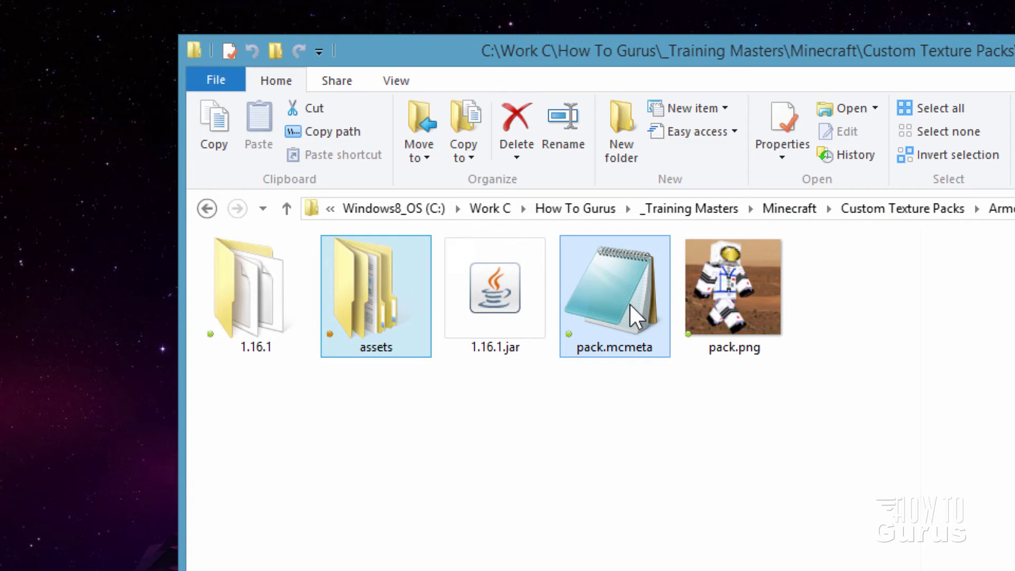
left_click(759, 321, "ctrl")
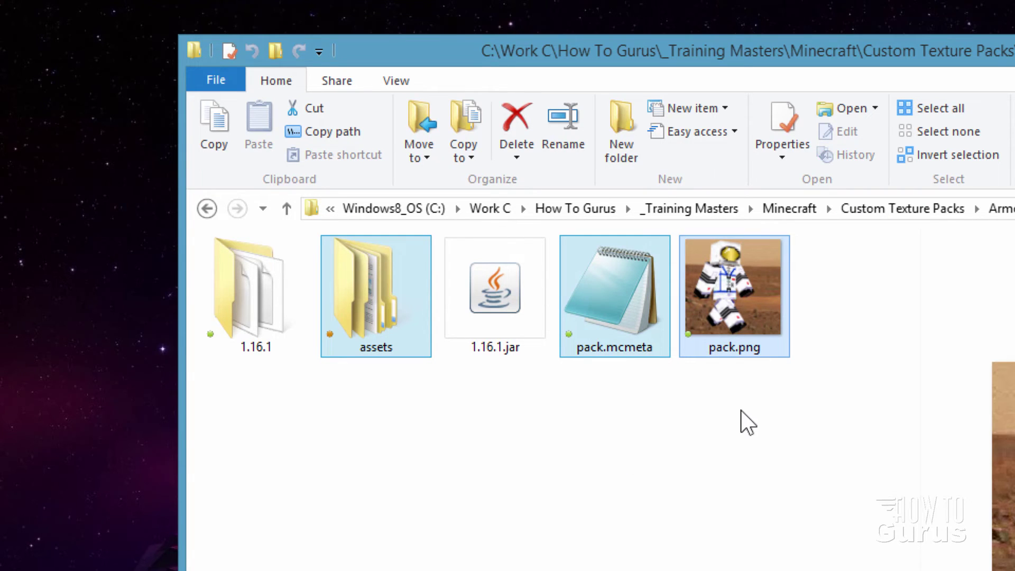
right_click(623, 277)
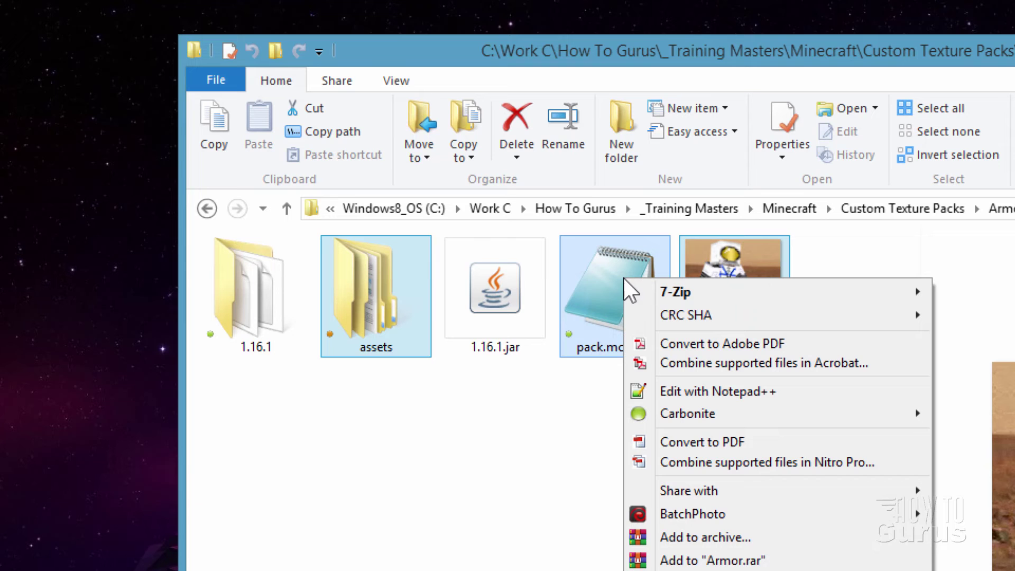
mouse_move(686, 288)
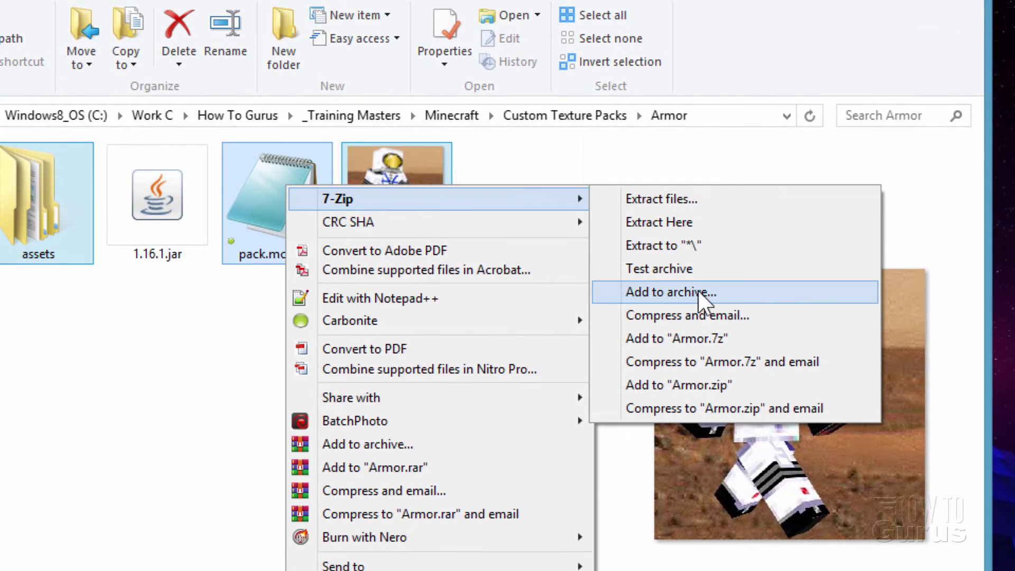
left_click(698, 290)
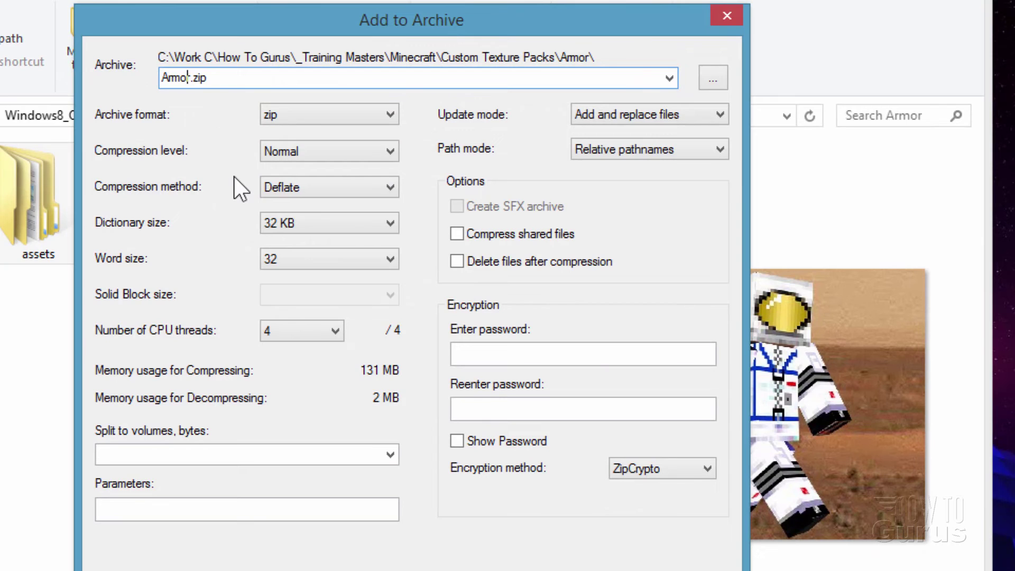
key("Left")
key("Left")
key("Left")
key("Left")
type("Camo")
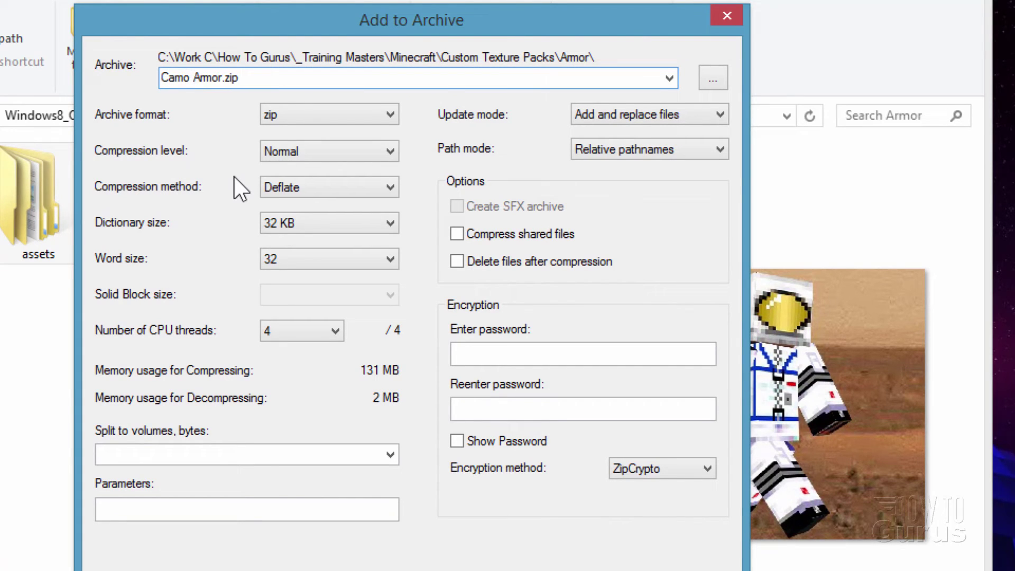
key("Return")
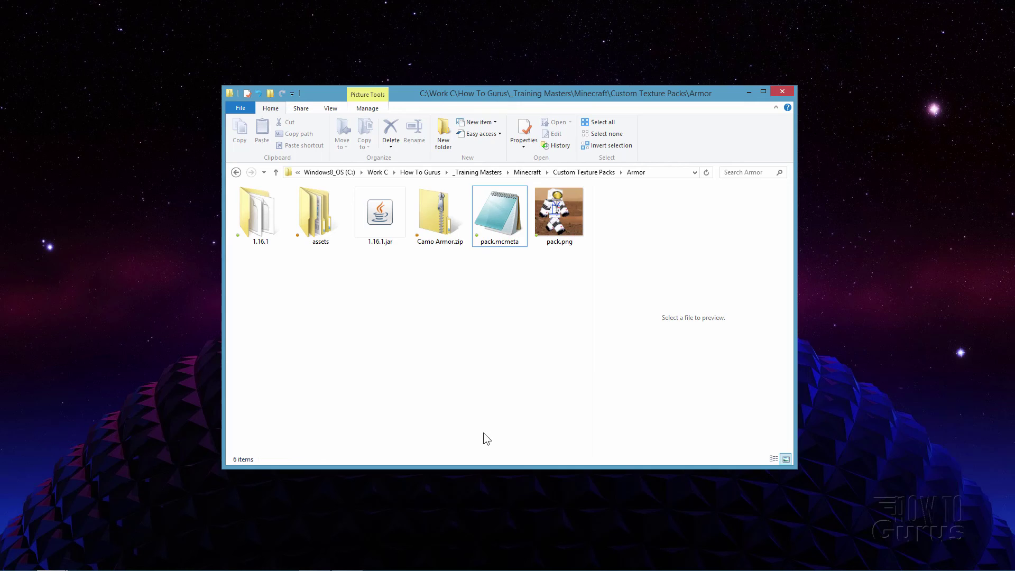
- In a second Explorer window, go to %appdata% and open .minecraft > resourcepacks
key("super+e")
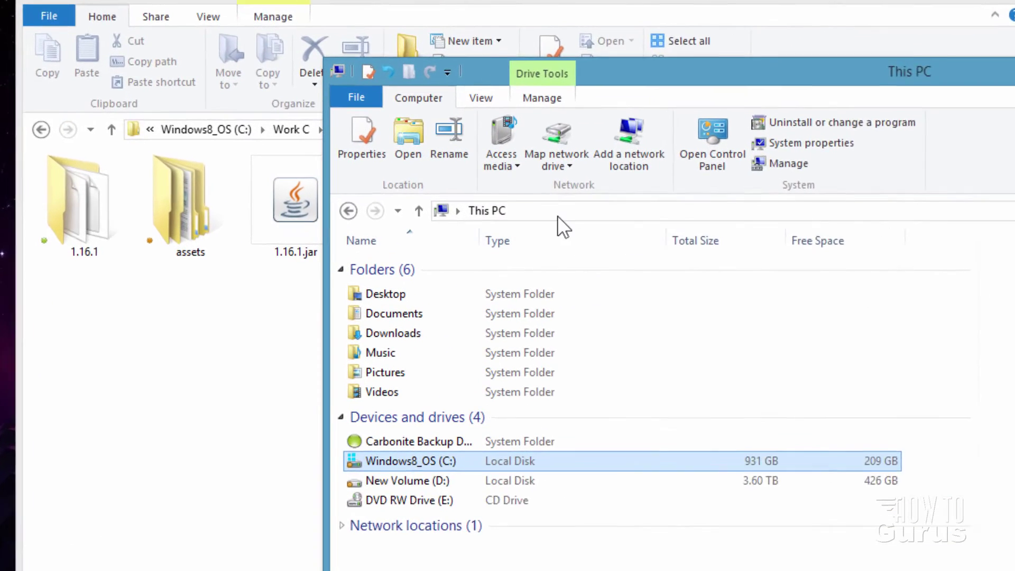
left_click(514, 215)
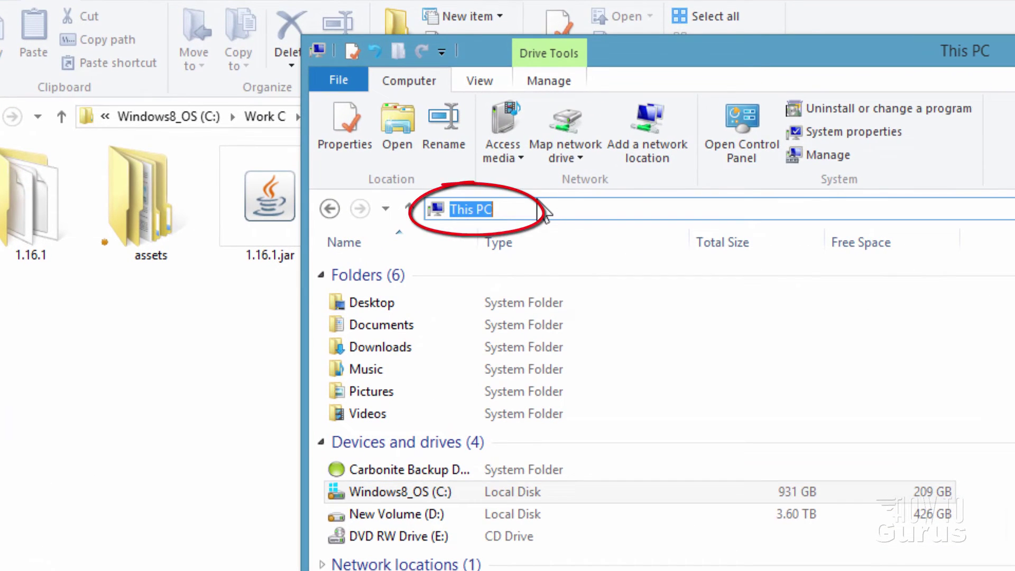
type("%appdata%")
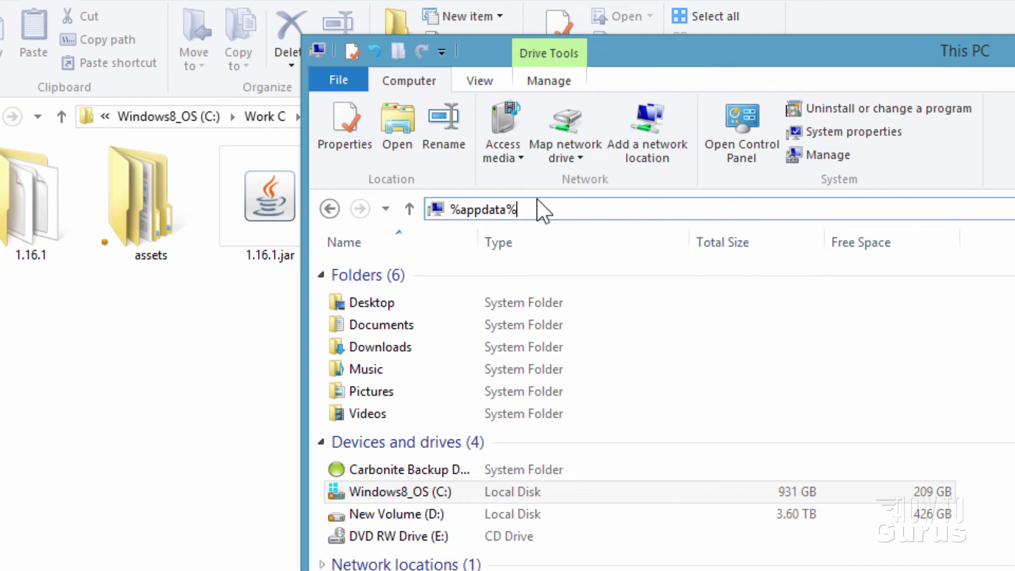
key("Return")
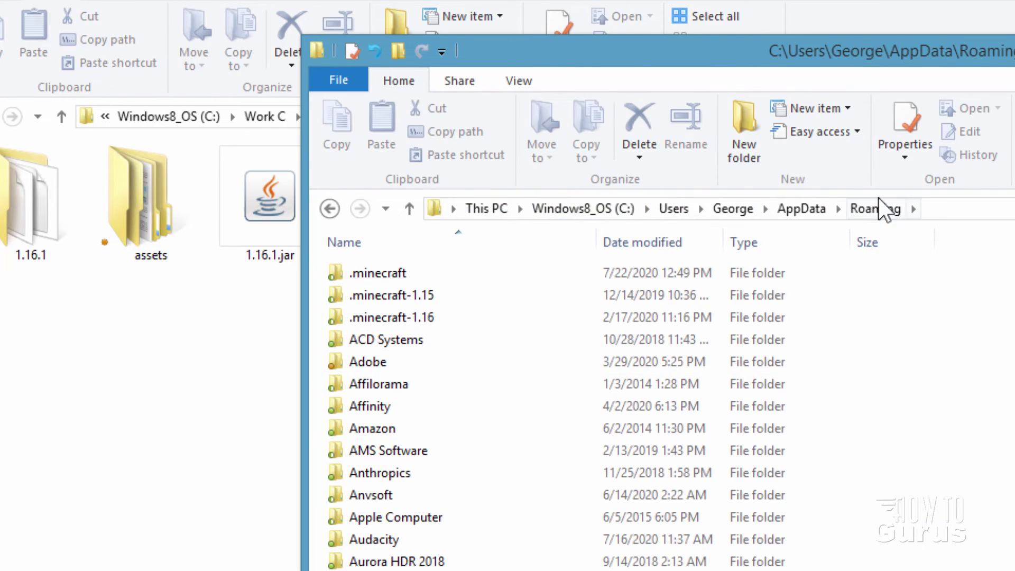
left_click(353, 274)
double_click(344, 271)
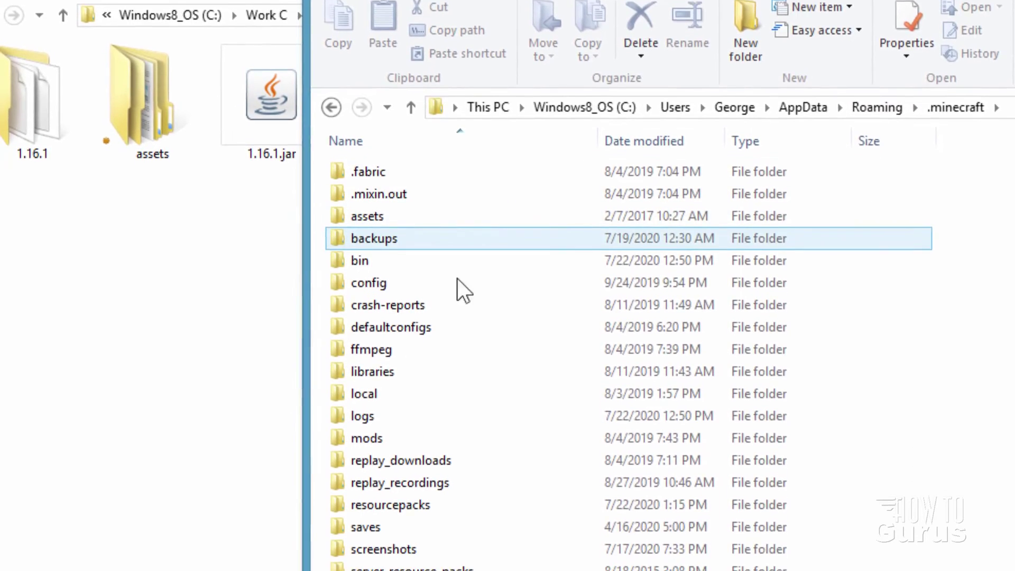
double_click(371, 505)
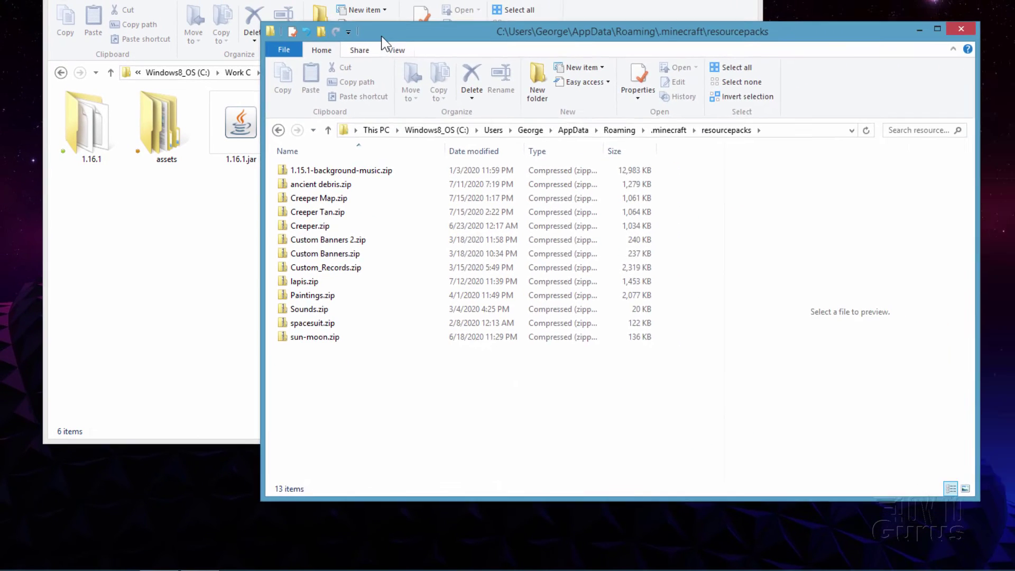
- Copy Camo Armor.zip from the Armor folder into the resourcepacks folder
left_click_drag(382, 36, 550, 34)
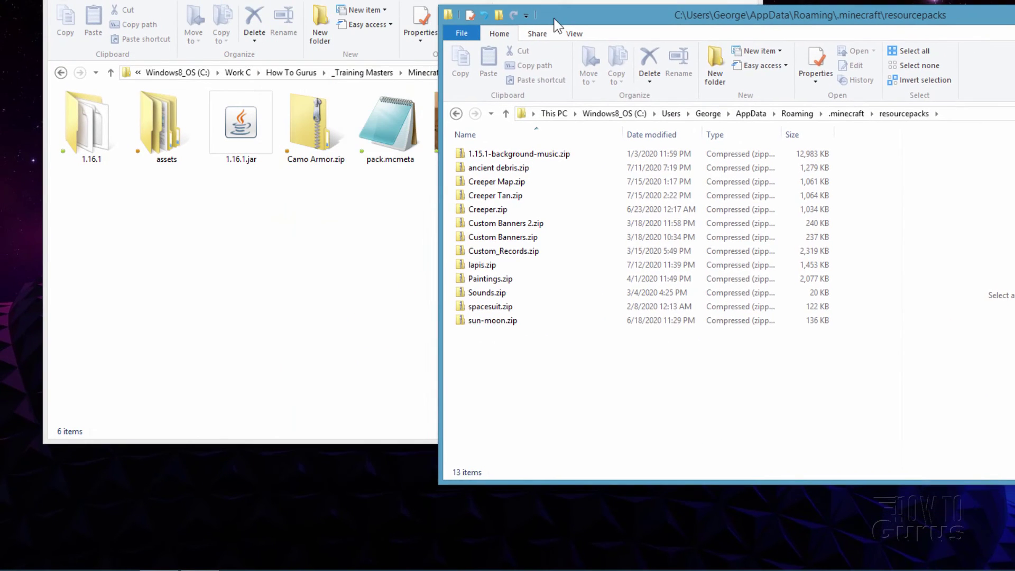
left_click(309, 158)
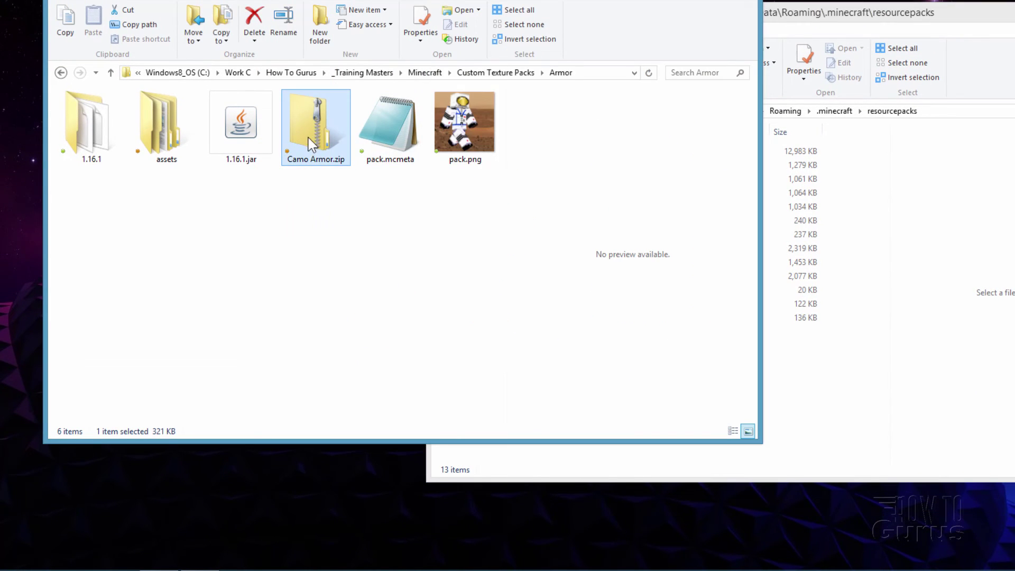
left_click_drag(309, 138, 785, 395)
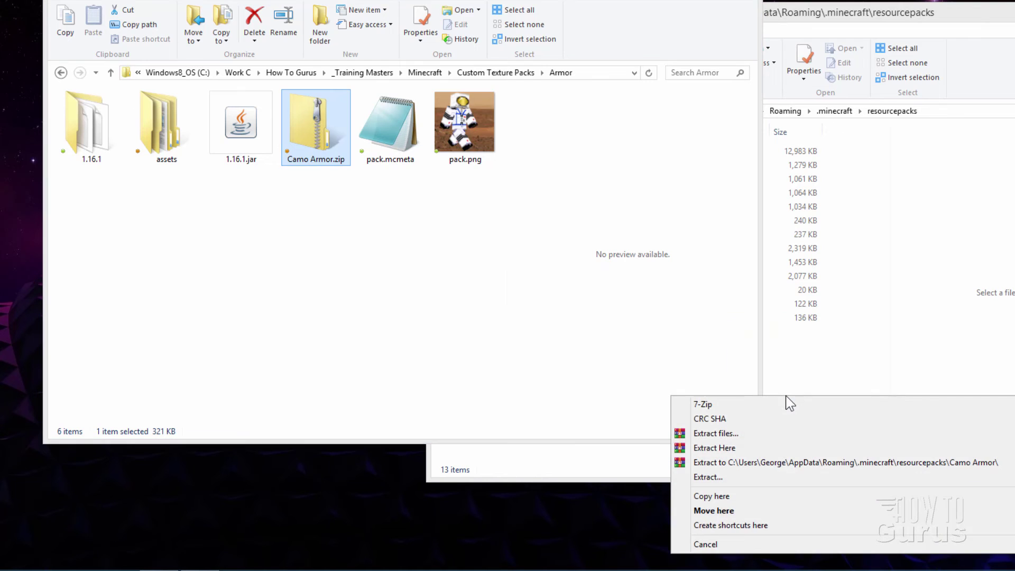
left_click(712, 497)
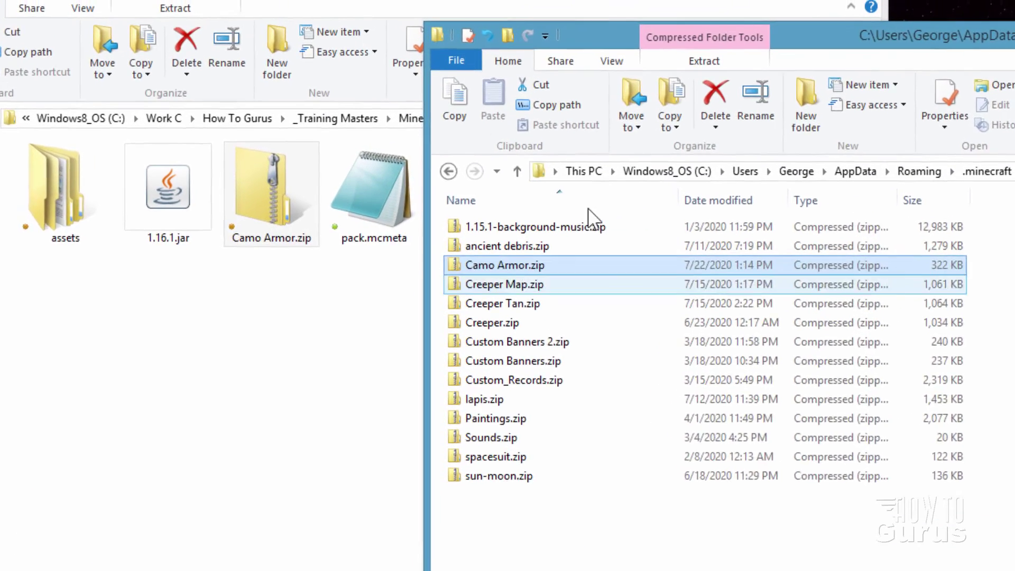
left_click_drag(600, 42, 334, 107)
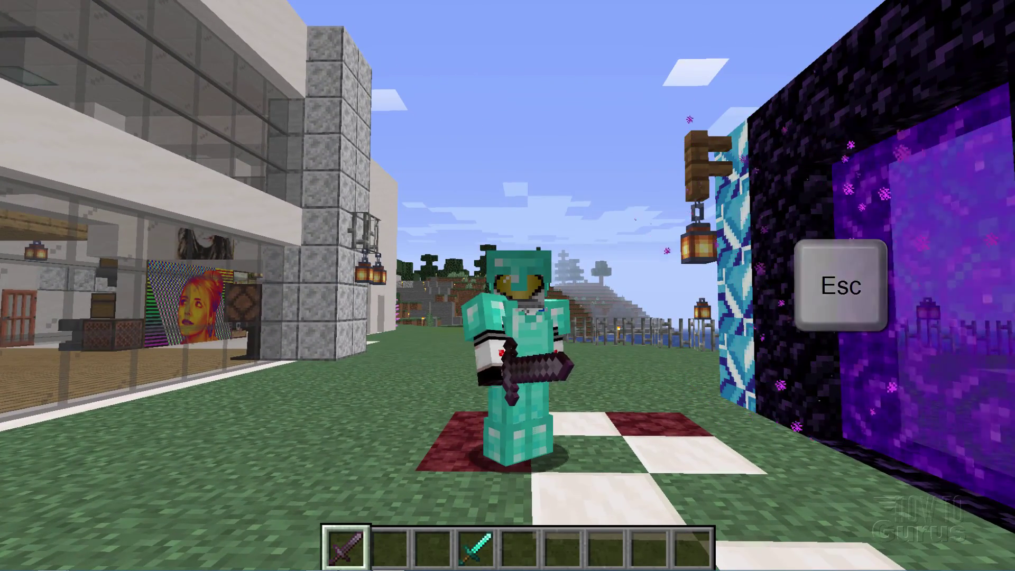
- Enable the Camo Armor.zip pack under Options > Resource Packs and apply it
key("Escape")
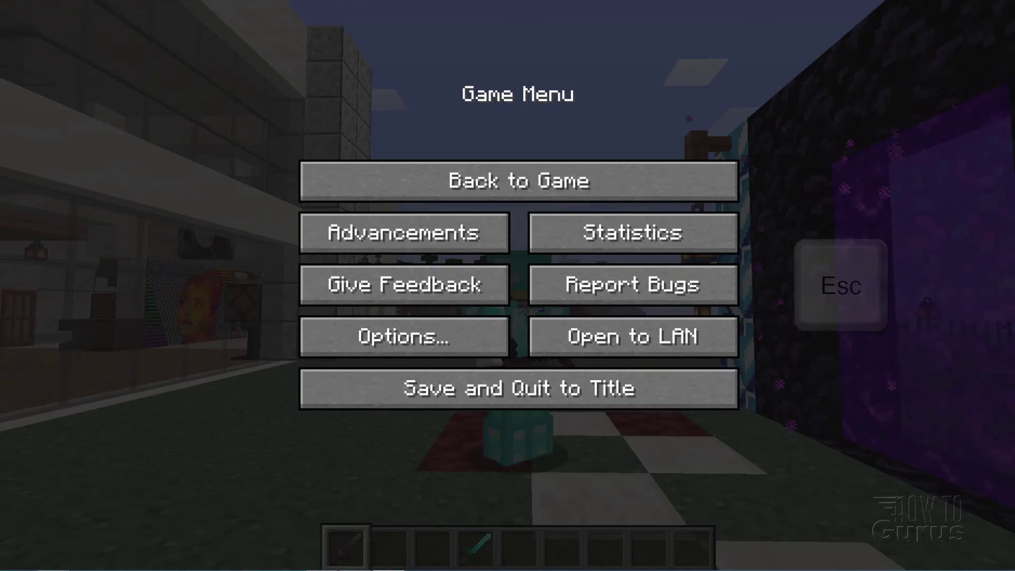
left_click(418, 338)
left_click(328, 362)
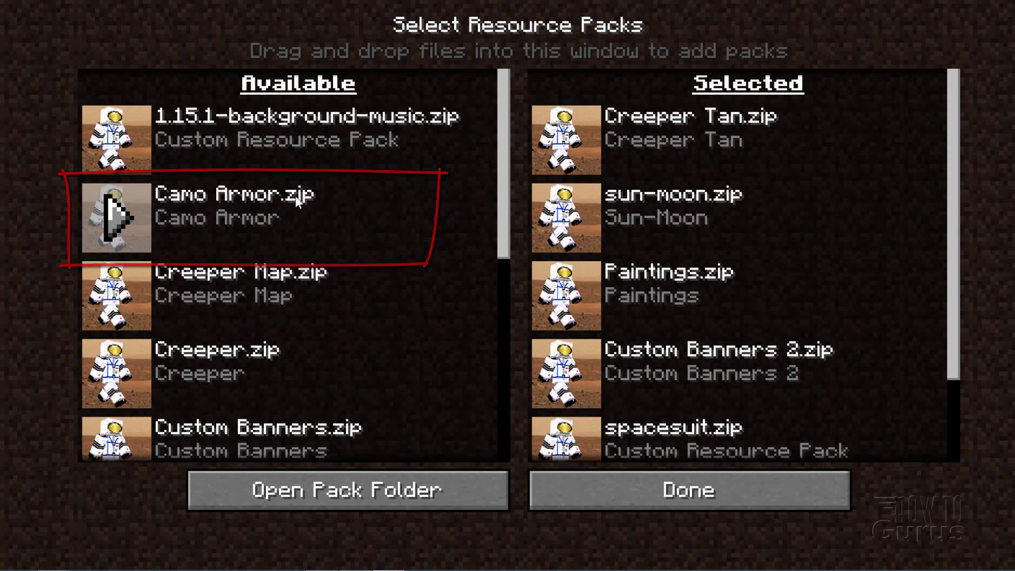
left_click(113, 217)
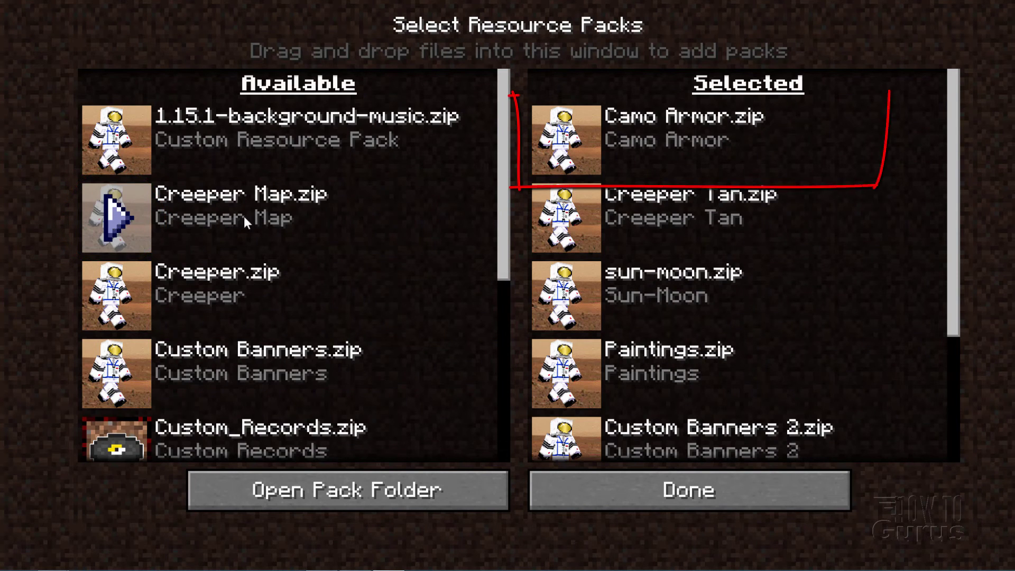
left_click(711, 481)
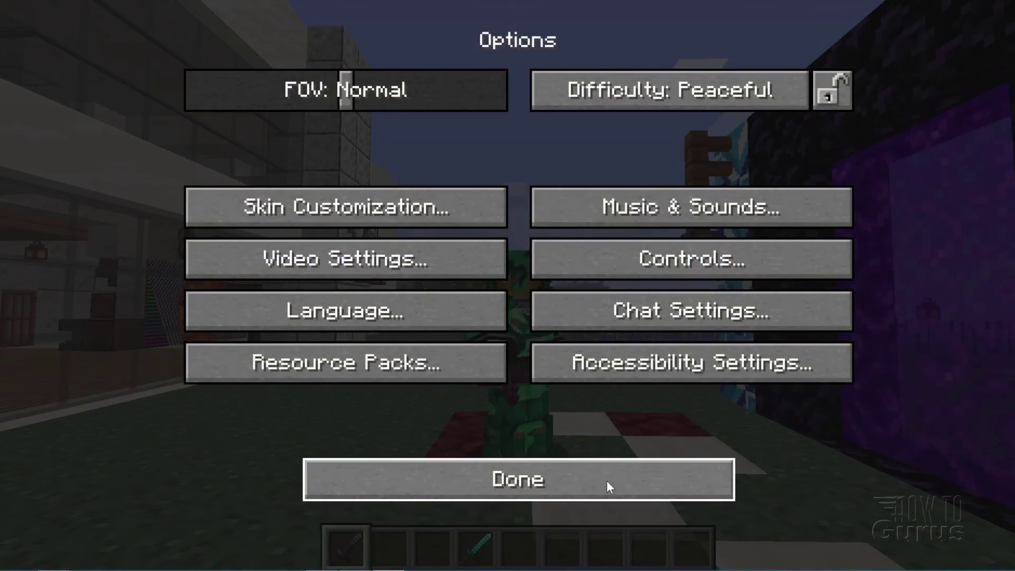
- Resume the game and view the camo diamond armor in the survival inventory and Combat tab
left_click(607, 482)
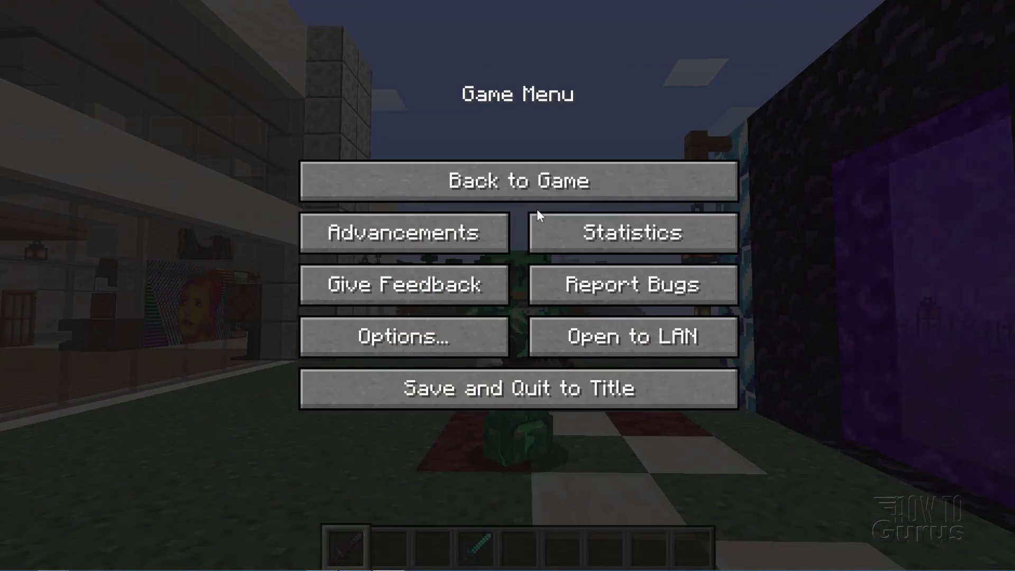
left_click(537, 193)
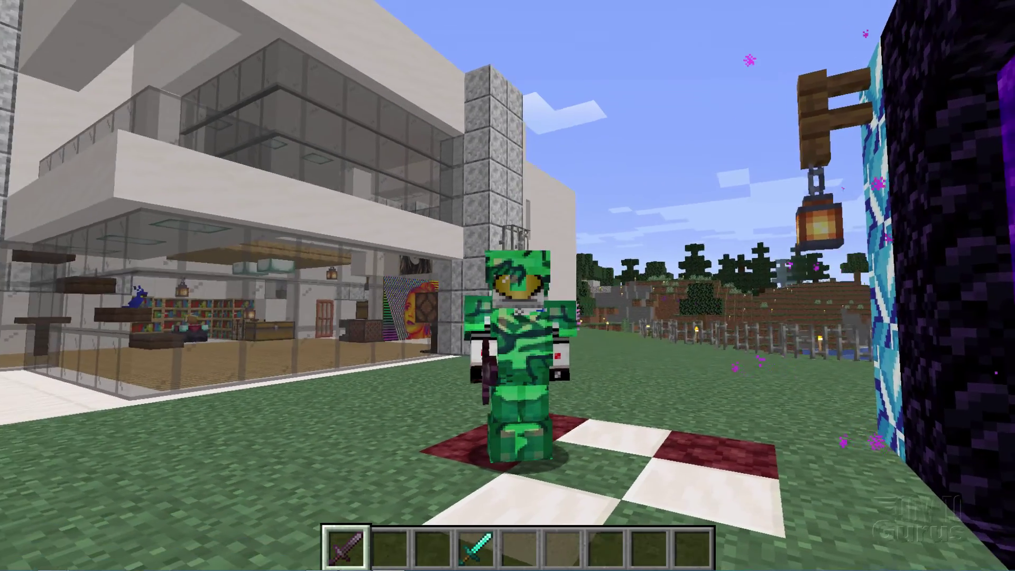
left_click(508, 285)
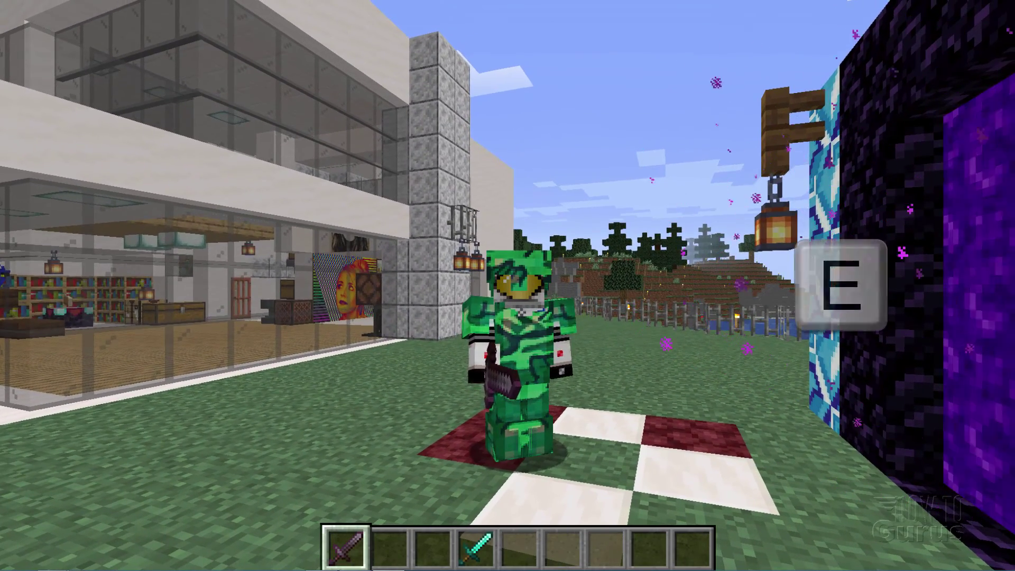
key("e")
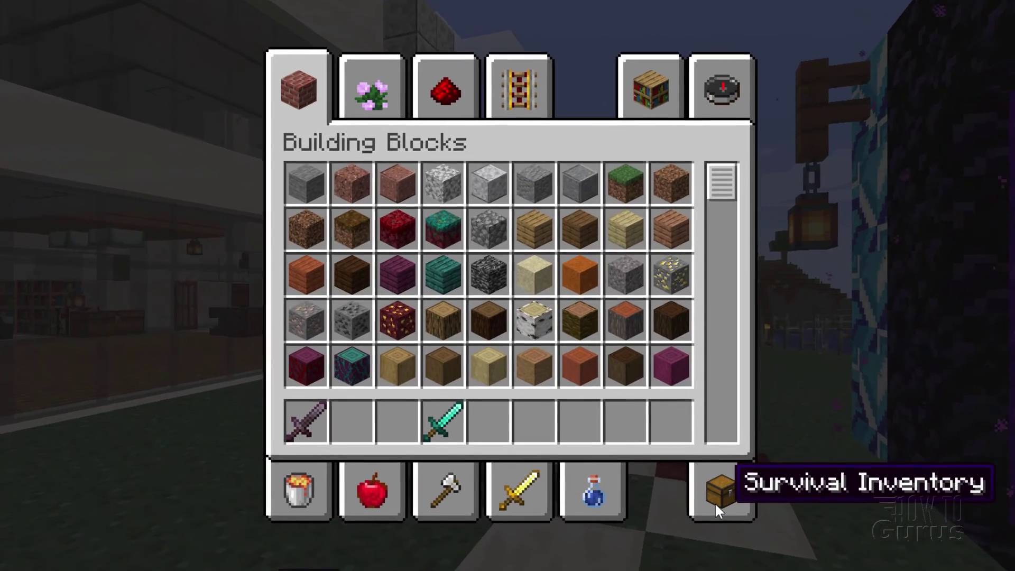
left_click(715, 502)
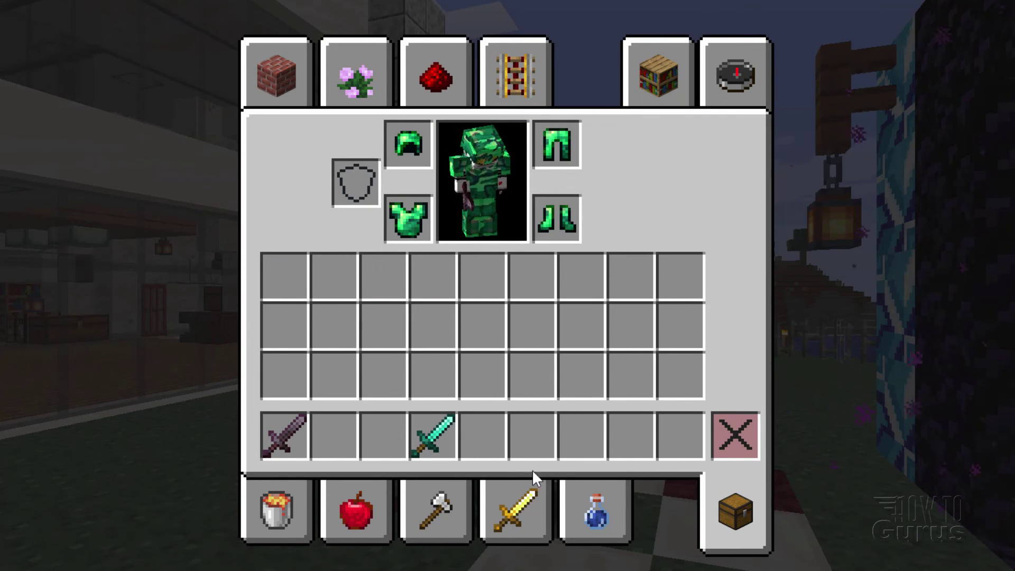
left_click(521, 492)
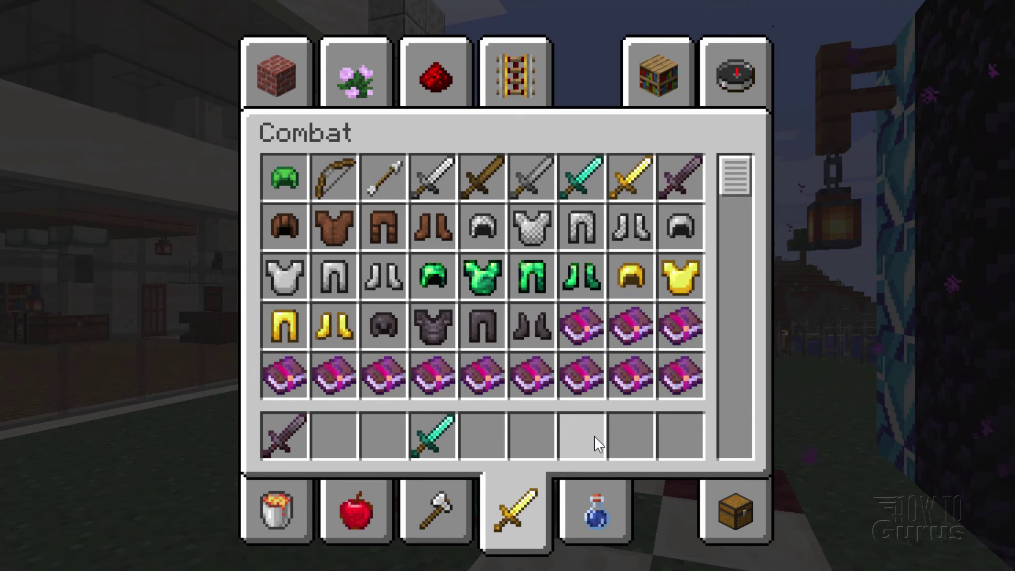
key("e")
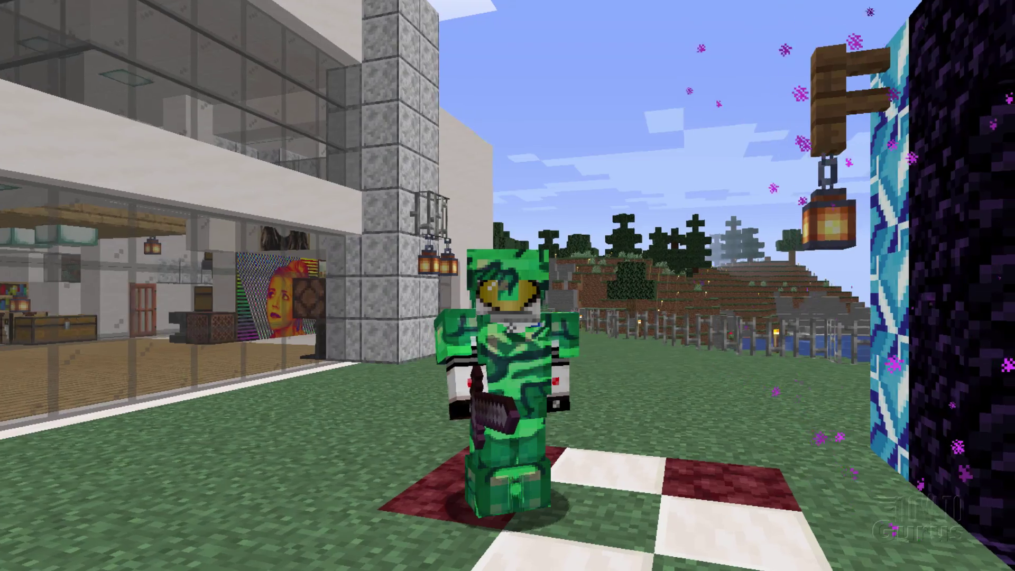